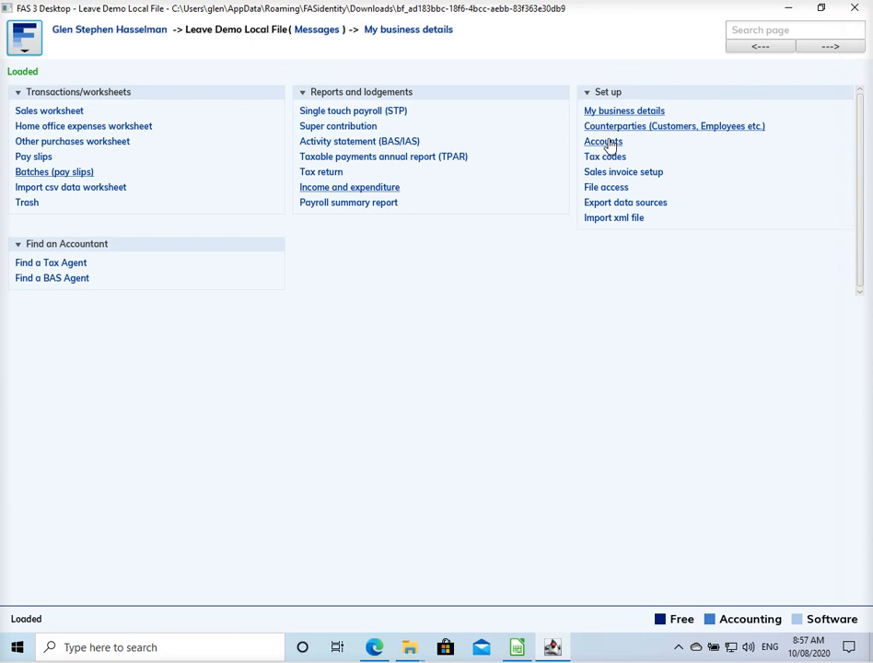
Open the Annual leave taken account from the accounts list to view its settings.
{"action": "left_click", "coordinate": [609, 144]}
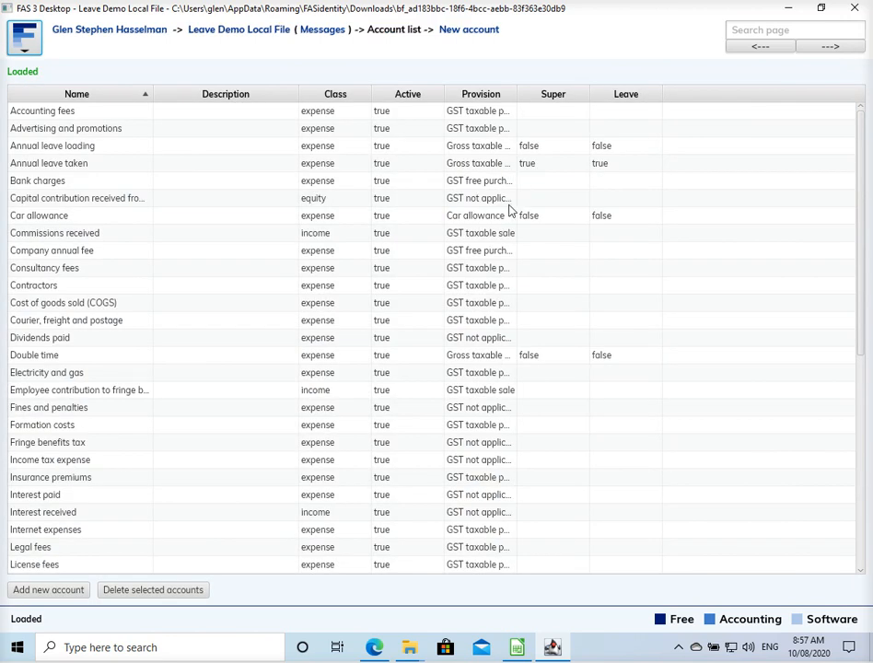
{"action": "left_click", "coordinate": [101, 164]}
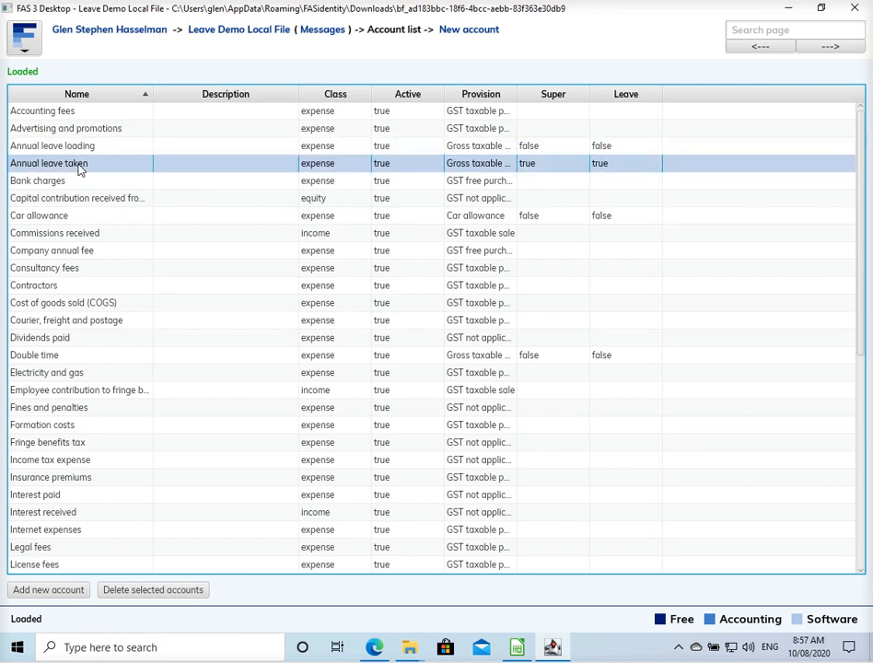
{"action": "double_click", "coordinate": [72, 166]}
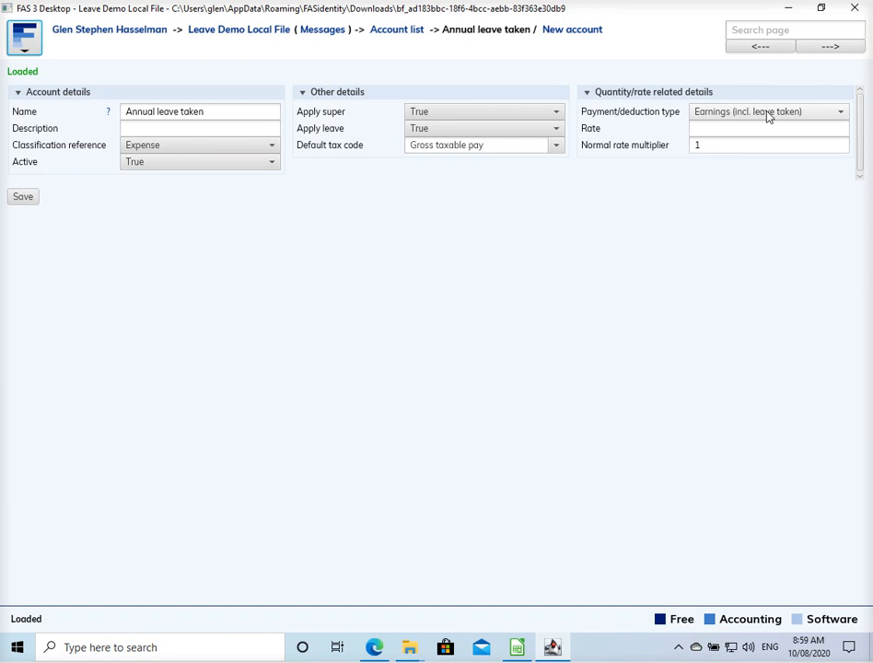
Try a normal rate multiplier of 1.175 on the Annual leave taken account.
{"action": "left_click", "coordinate": [709, 146]}
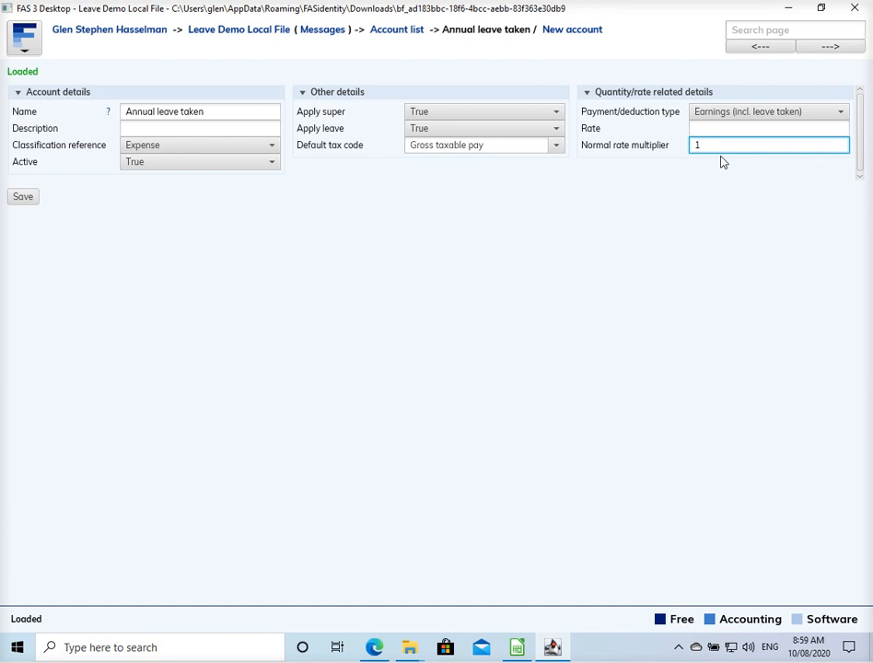
{"action": "type", "text": ".175"}
{"action": "key", "text": "BackSpace"}
{"action": "key", "text": "BackSpace"}
{"action": "key", "text": "BackSpace"}
{"action": "key", "text": "BackSpace"}
Open the Annual leave loading account and try a normal rate multiplier of 0.175.
{"action": "left_click", "coordinate": [403, 35]}
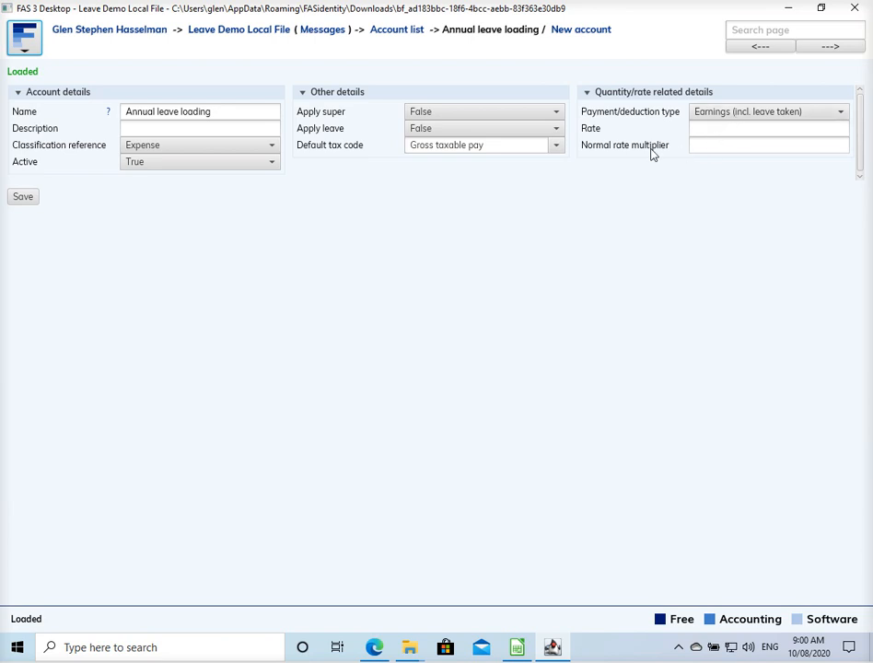
{"action": "left_click", "coordinate": [717, 146]}
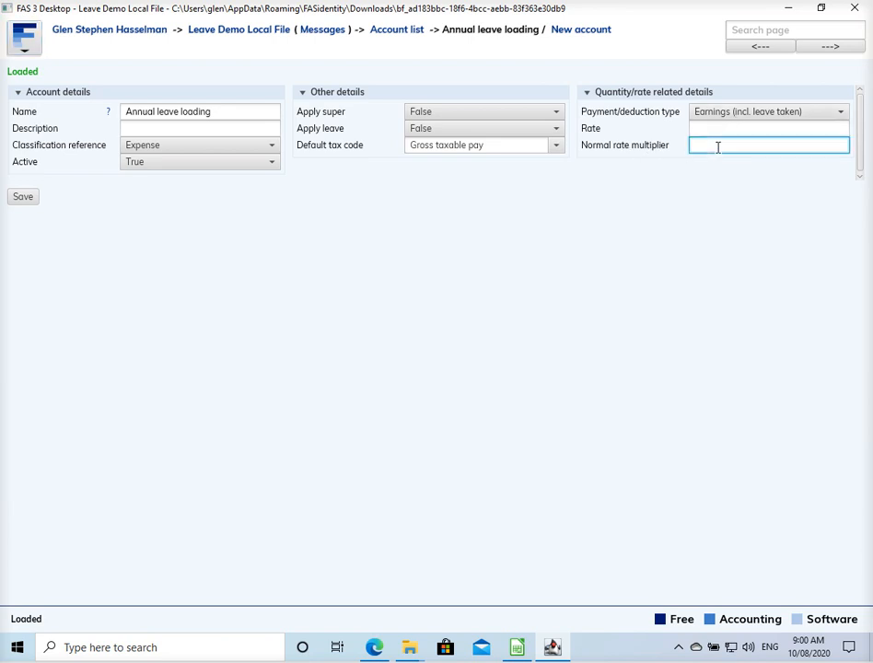
{"action": "type", "text": "0.175"}
{"action": "key", "text": "BackSpace"}
{"action": "key", "text": "BackSpace"}
{"action": "key", "text": "BackSpace"}
{"action": "key", "text": "BackSpace"}
{"action": "key", "text": "BackSpace"}
{"action": "left_click", "coordinate": [746, 128]}
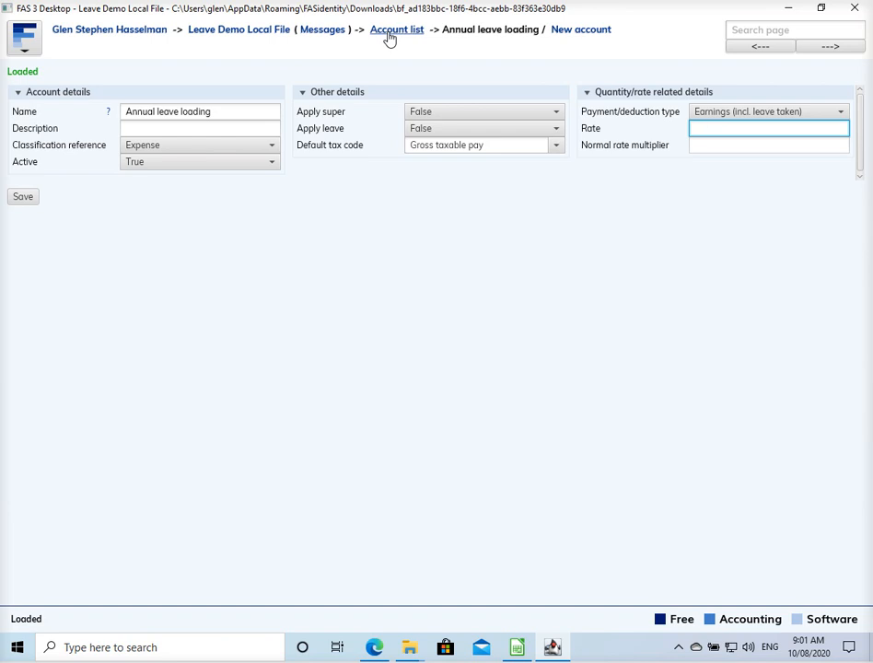
Open the employee's 07 Jul 2020 pay slip from the Week ending 5 Jul 2020 batch and review its leave, tax and super details.
{"action": "left_click", "coordinate": [269, 34]}
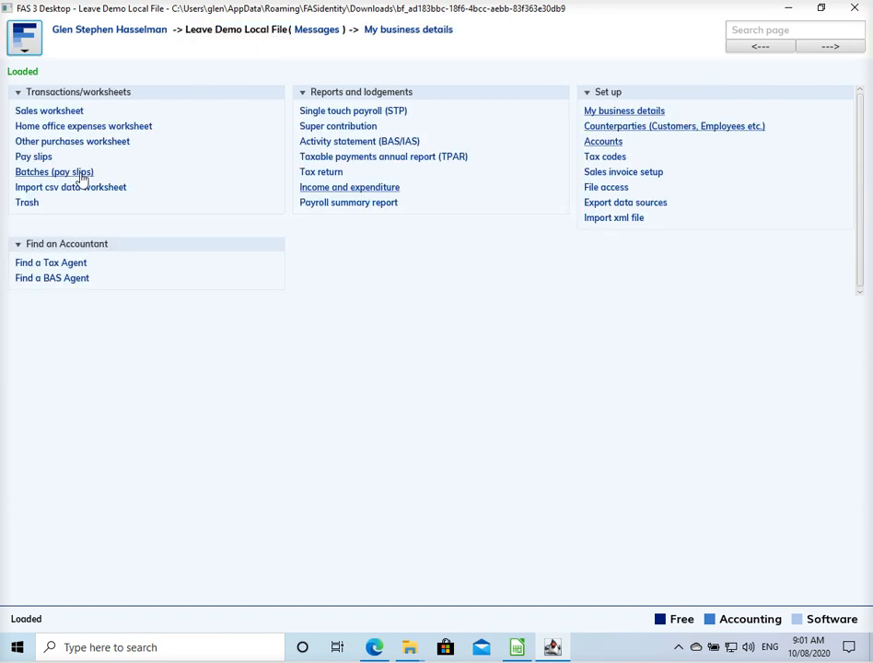
{"action": "left_click", "coordinate": [81, 174]}
{"action": "double_click", "coordinate": [173, 116]}
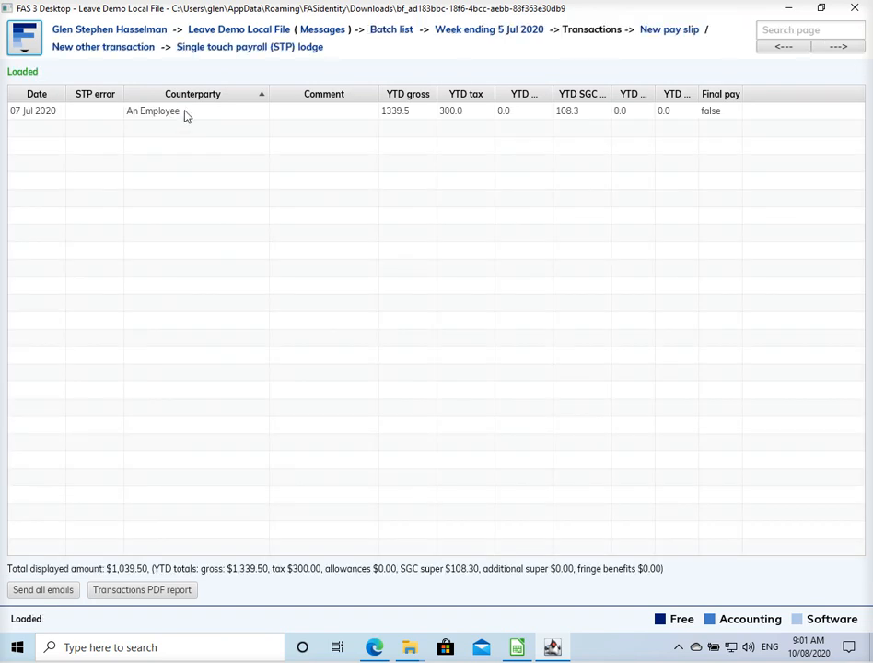
{"action": "left_click", "coordinate": [185, 114]}
{"action": "double_click", "coordinate": [185, 114]}
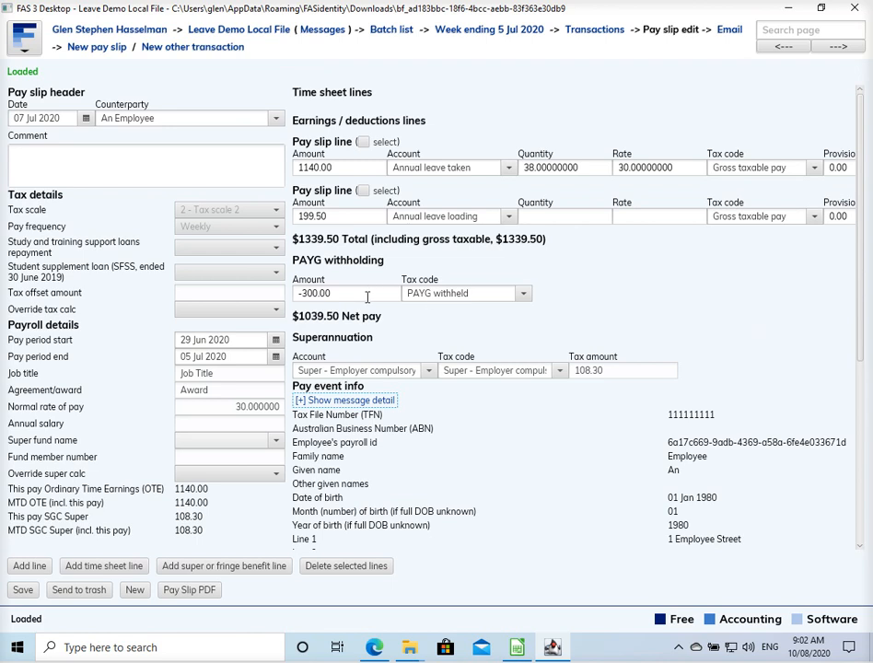
{"action": "scroll", "coordinate": [841, 359], "scroll_direction": "down", "scroll_amount": 3}
{"action": "scroll", "coordinate": [841, 358], "scroll_direction": "down", "scroll_amount": 5}
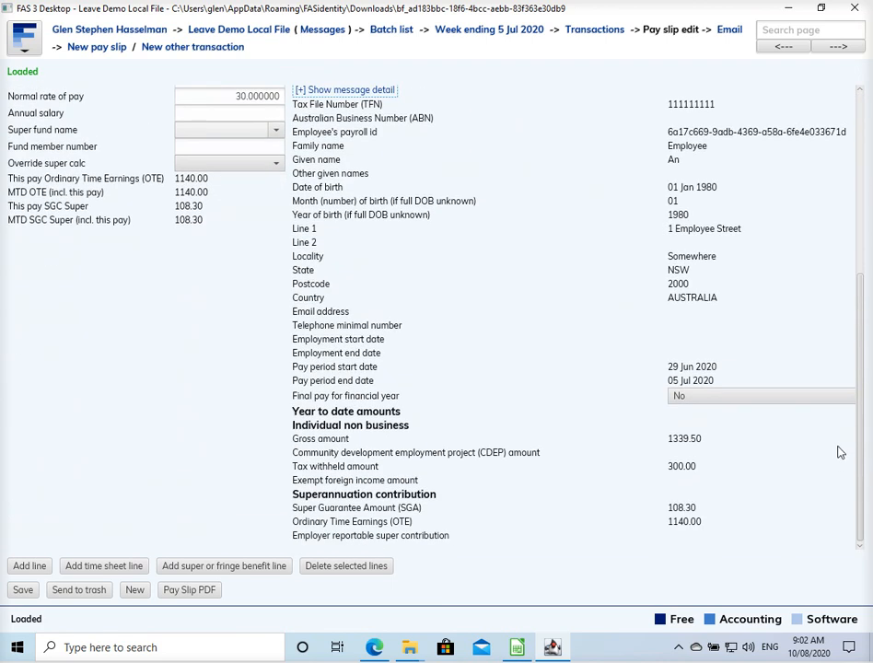
{"action": "scroll", "coordinate": [848, 389], "scroll_direction": "up", "scroll_amount": 8}
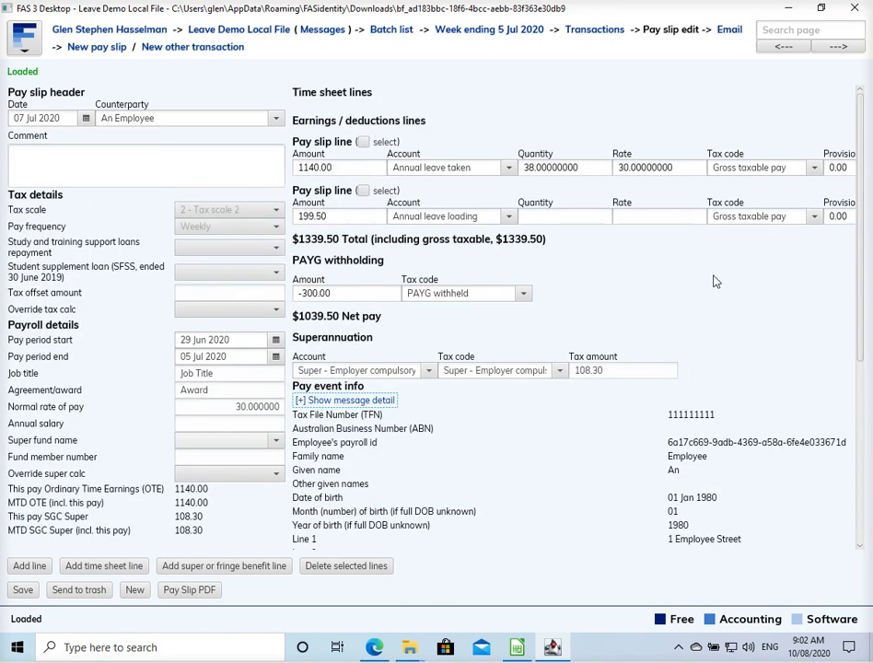
Export the pay slip as a PDF named Pay_slip_from_Leave_Demo_Local_File_Pty_Ltd on the Desktop.
{"action": "left_click", "coordinate": [203, 598]}
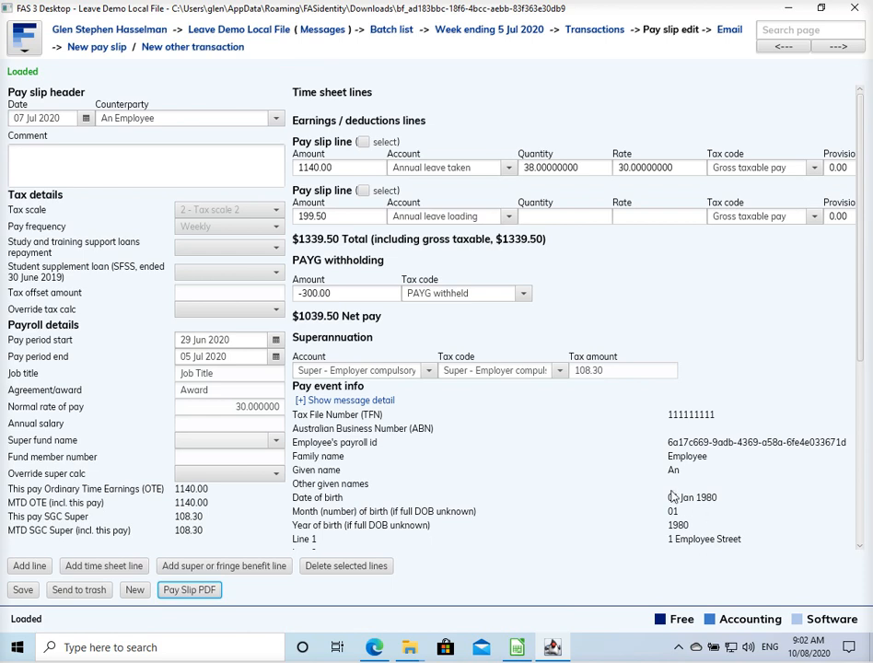
{"action": "left_click", "coordinate": [189, 590]}
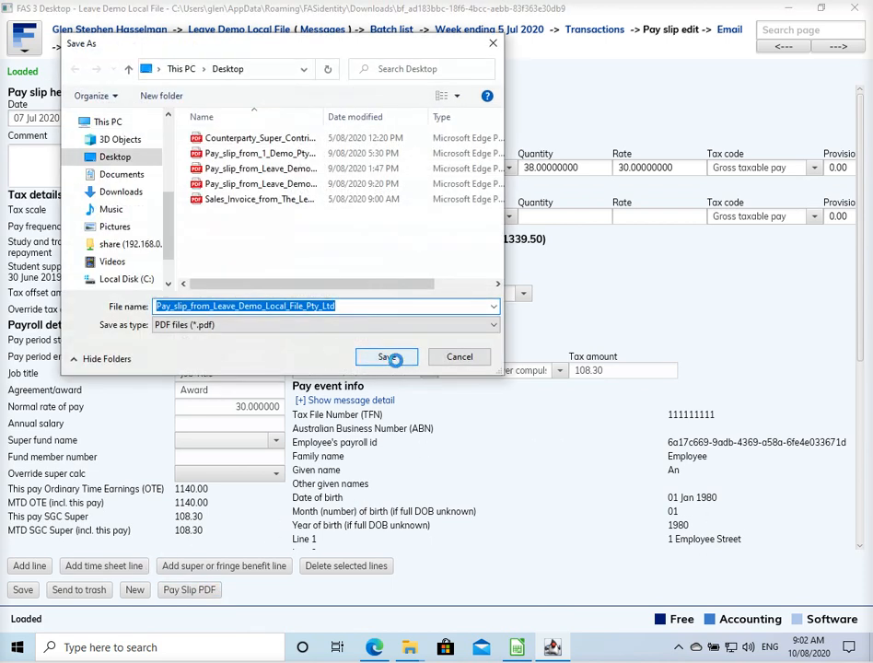
{"action": "left_click", "coordinate": [397, 364]}
{"action": "left_click", "coordinate": [496, 324]}
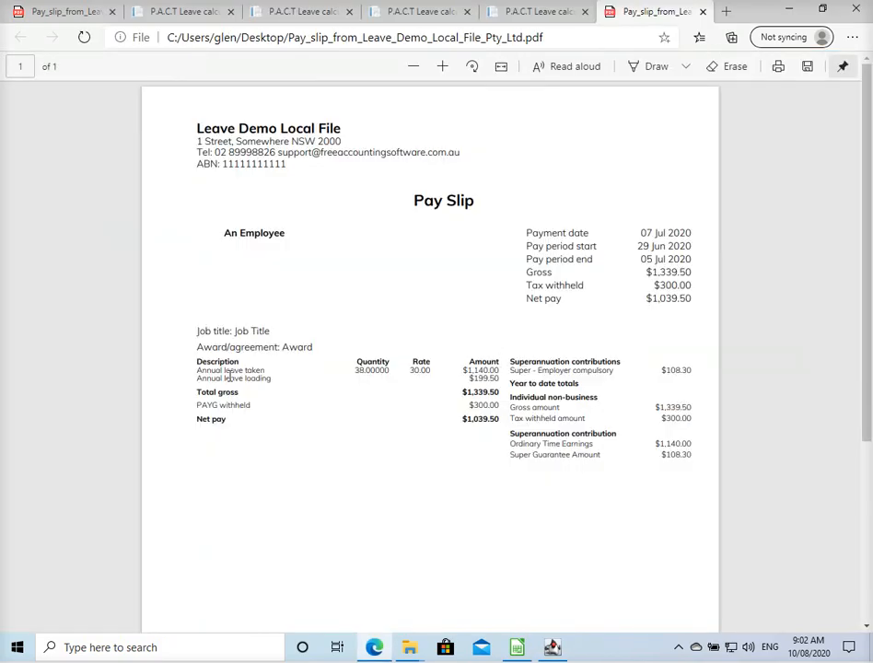
Examine the annual leave taken and leave loading lines and the superannuation amounts on the pay slip PDF.
{"action": "left_click", "coordinate": [441, 66]}
{"action": "left_click", "coordinate": [441, 66]}
{"action": "left_click", "coordinate": [441, 66]}
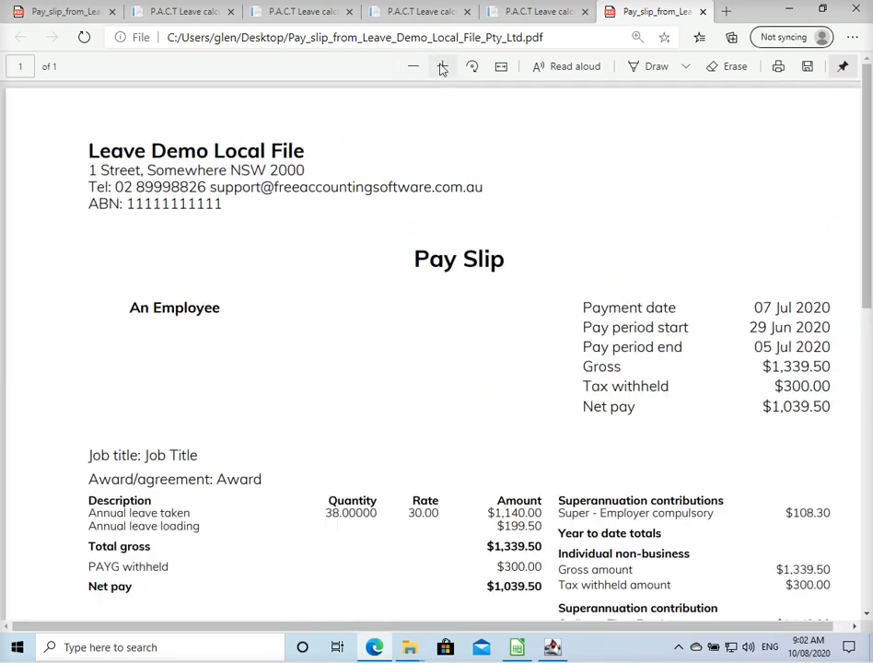
{"action": "left_click_drag", "start_coordinate": [90, 511], "coordinate": [191, 518]}
{"action": "left_click", "coordinate": [191, 519]}
{"action": "left_click_drag", "start_coordinate": [89, 526], "coordinate": [193, 531]}
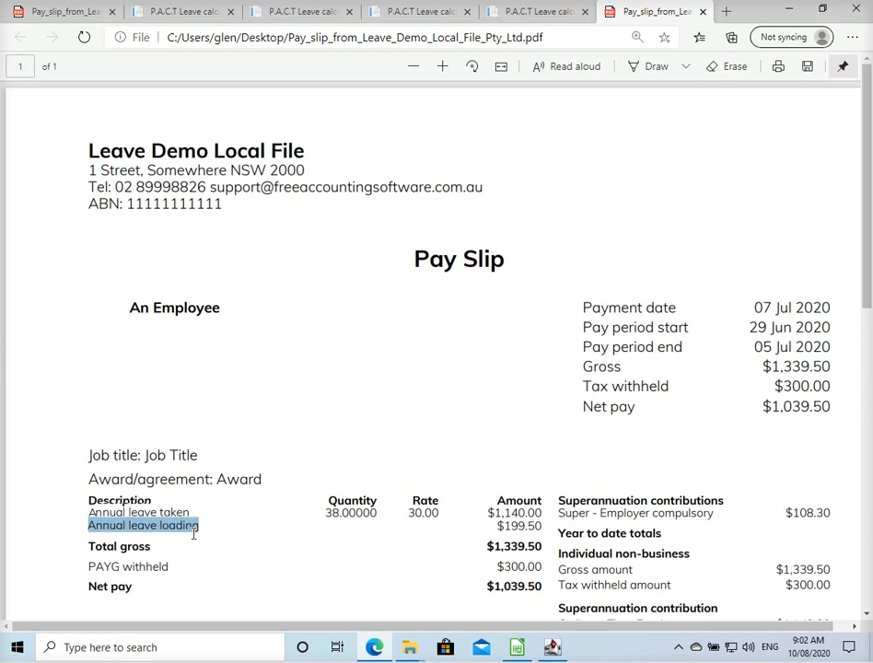
{"action": "left_click", "coordinate": [343, 514]}
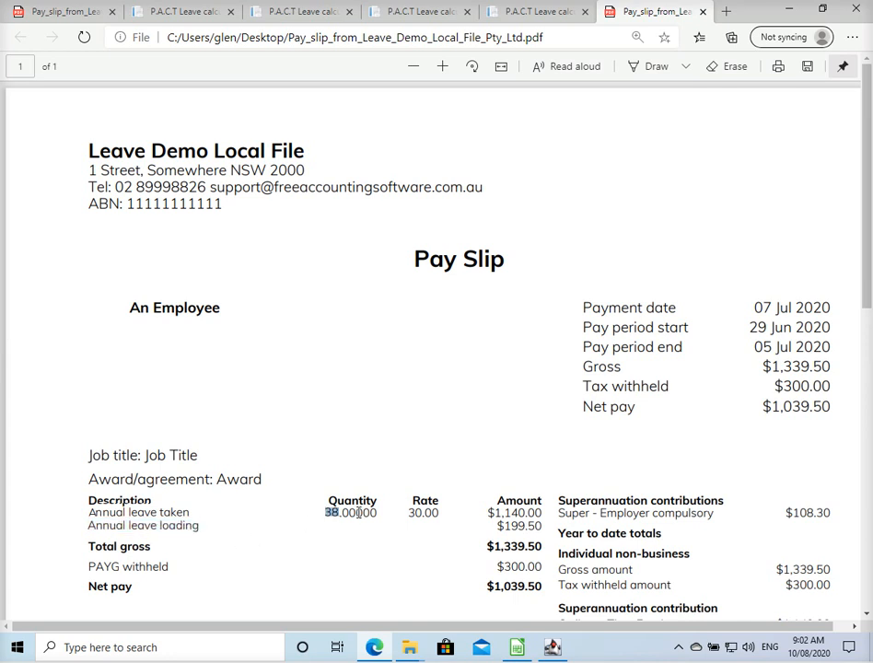
{"action": "scroll", "coordinate": [571, 464], "scroll_direction": "down", "scroll_amount": 1}
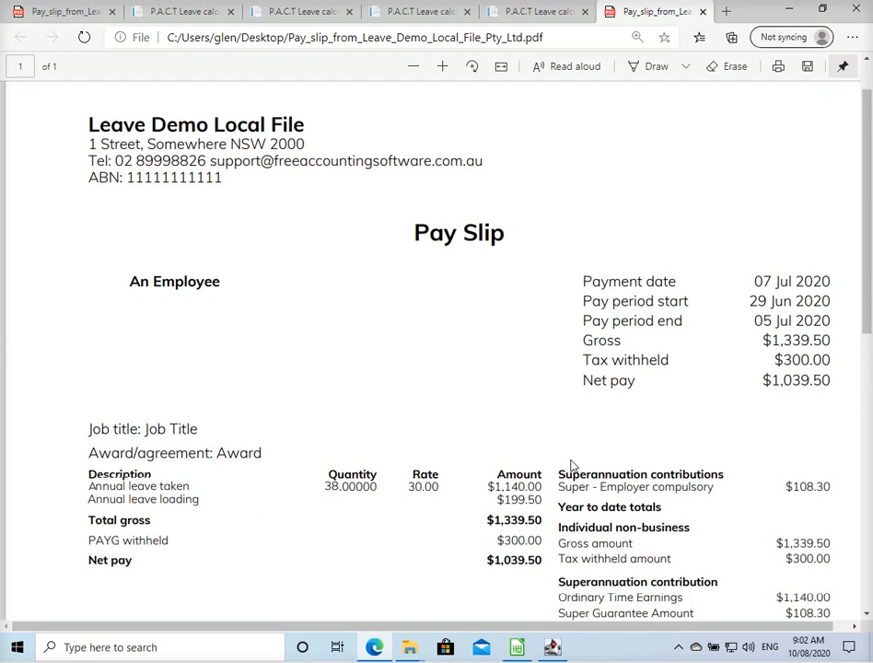
{"action": "scroll", "coordinate": [570, 465], "scroll_direction": "down", "scroll_amount": 2}
{"action": "scroll", "coordinate": [571, 464], "scroll_direction": "down", "scroll_amount": 3}
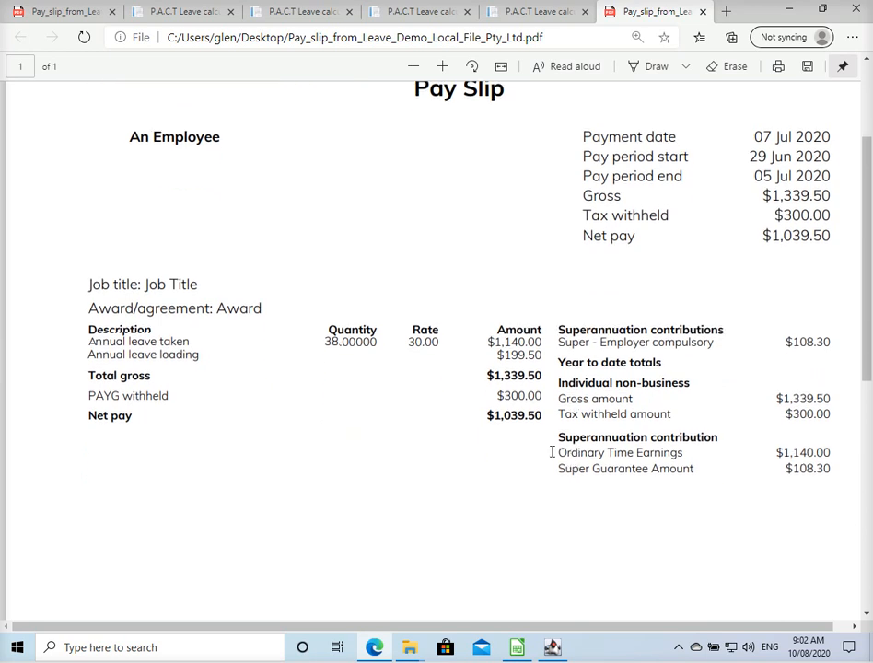
Switch back to FAS 3 Desktop and check the Annual leave taken quantity in the income and expenditure report.
{"action": "left_click", "coordinate": [564, 642]}
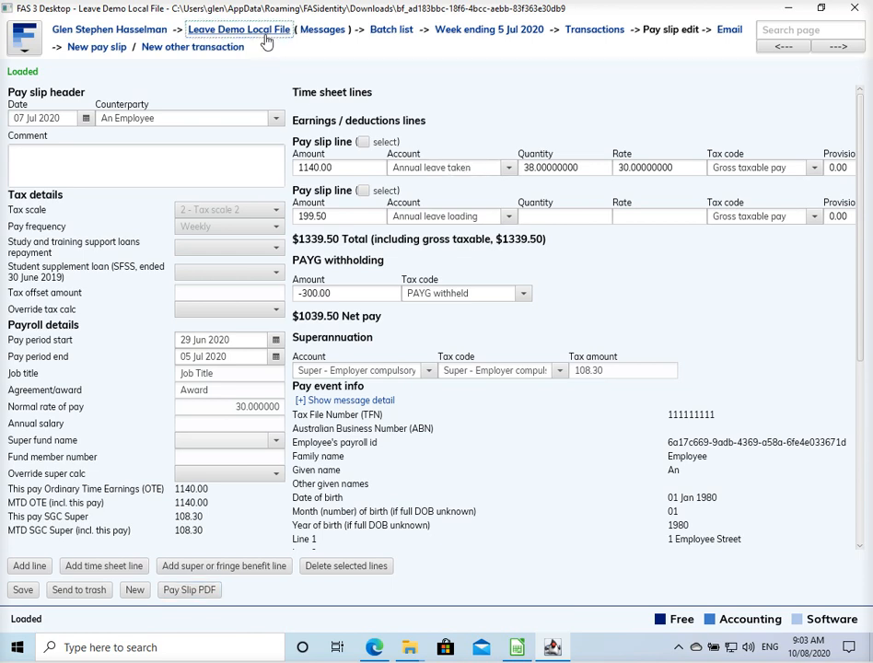
{"action": "left_click", "coordinate": [197, 31]}
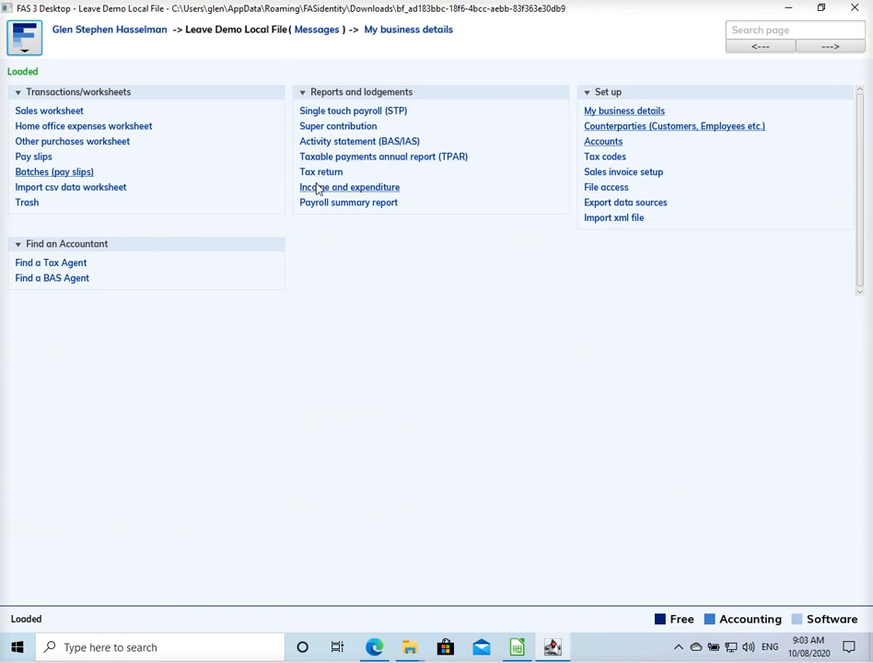
{"action": "left_click", "coordinate": [332, 188]}
{"action": "left_click", "coordinate": [359, 254]}
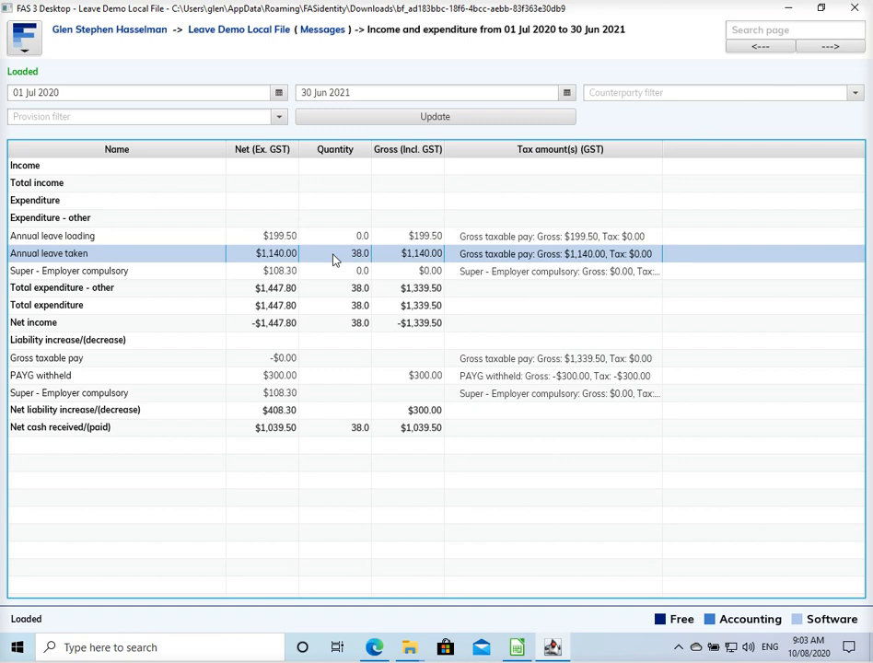
Filter the income and expenditure report by the counterparty An Employee and refresh it.
{"action": "left_click", "coordinate": [759, 93]}
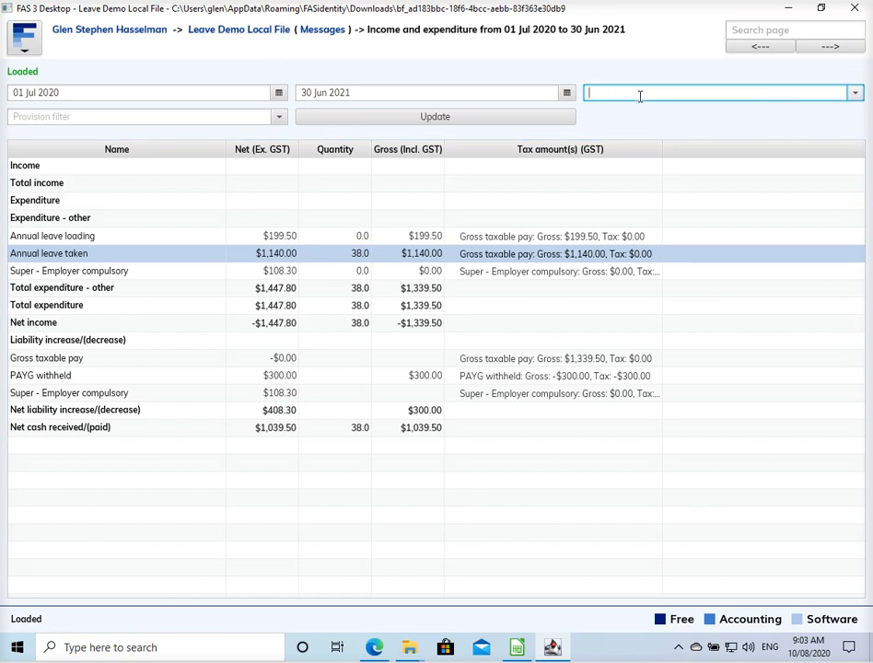
{"action": "type", "text": "empl"}
{"action": "key", "text": "Return"}
{"action": "left_click", "coordinate": [554, 121]}
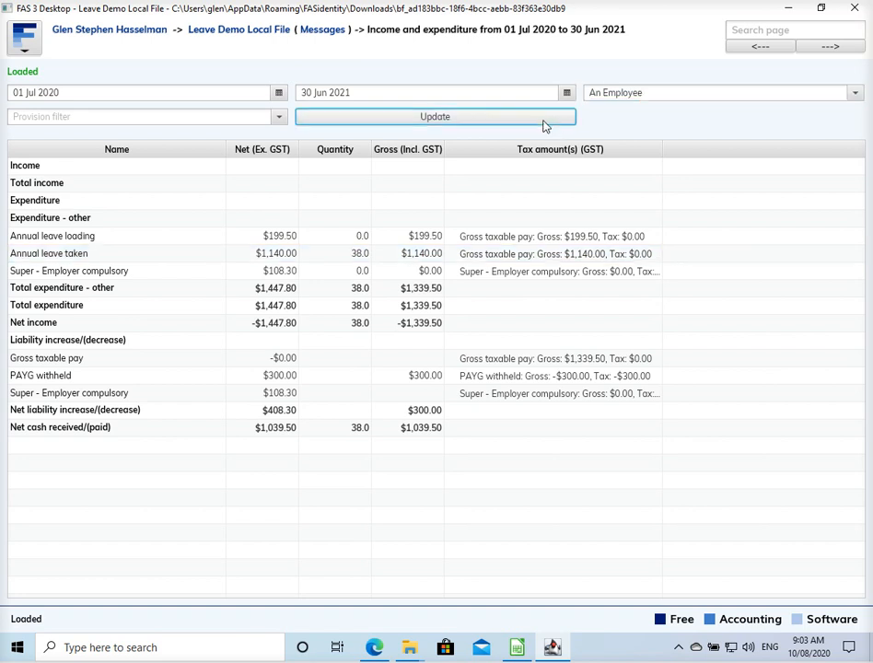
View the transactions behind the Annual leave taken row, and return to the income and expenditure report.
{"action": "left_click", "coordinate": [351, 259]}
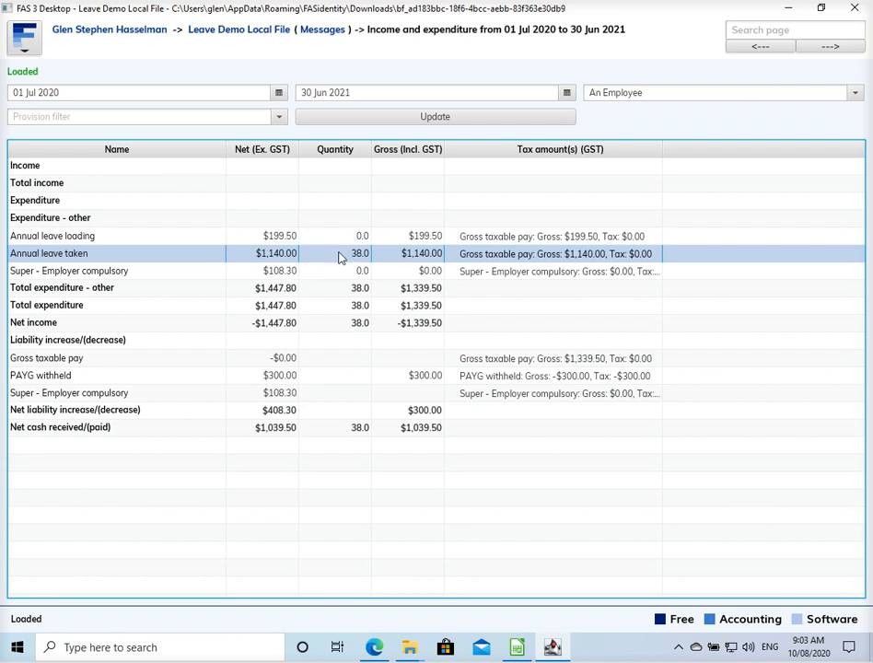
{"action": "double_click", "coordinate": [339, 256]}
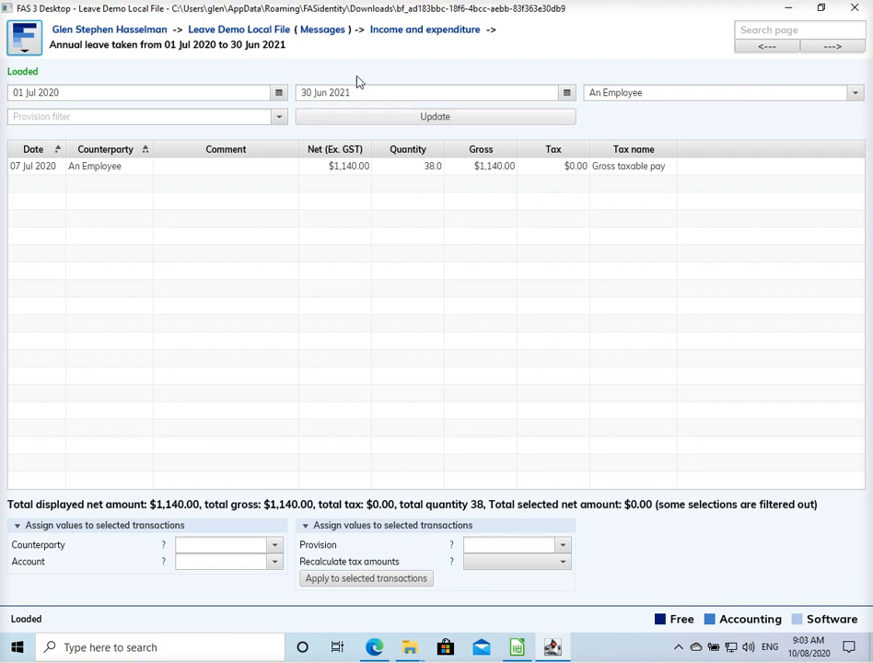
{"action": "left_click", "coordinate": [396, 31]}
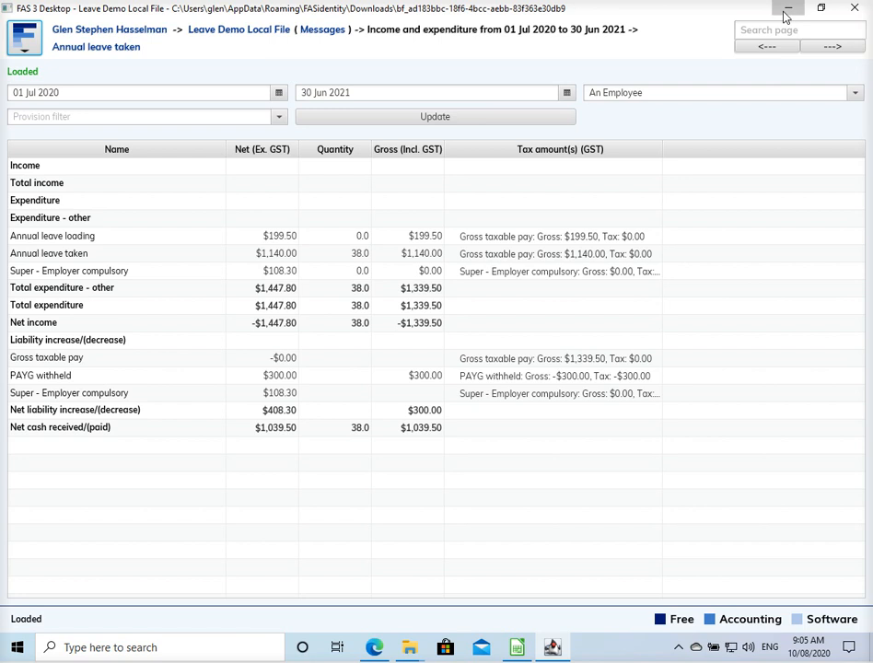
Switch to the Leave Calcs sheet in LibreOffice Calc and examine the employee rows, service start date and annual leave hours.
{"action": "left_click", "coordinate": [785, 11]}
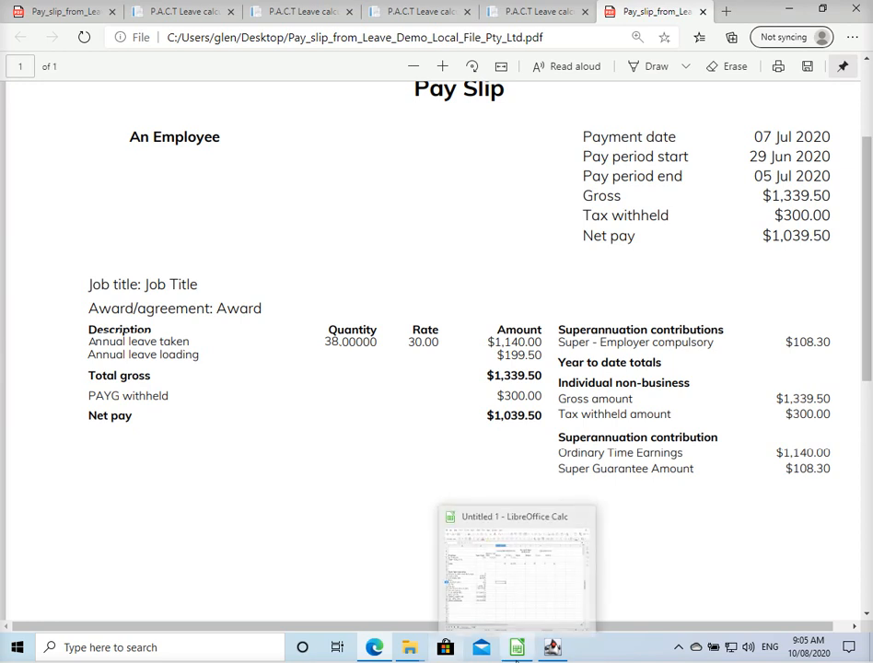
{"action": "left_click", "coordinate": [516, 647]}
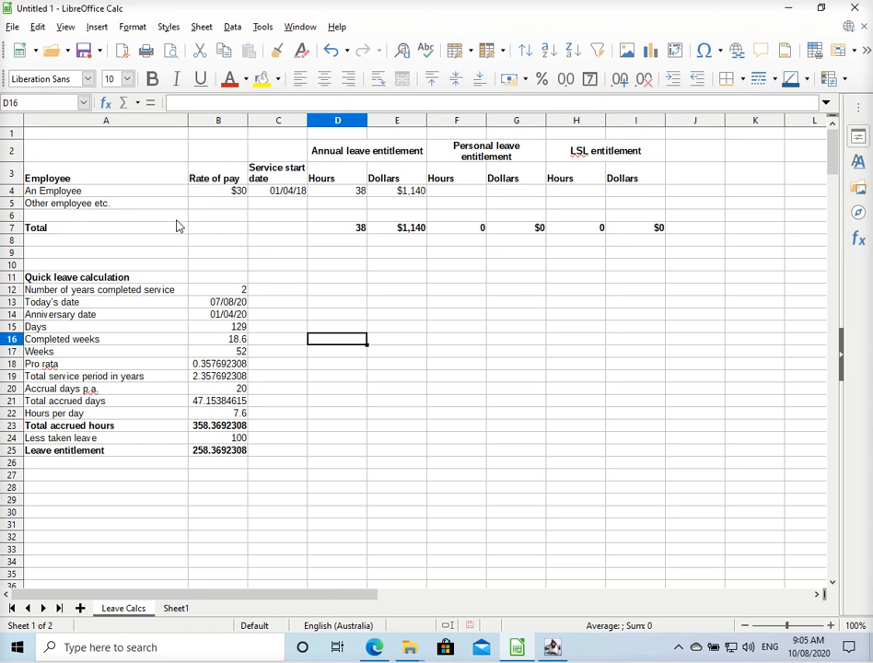
{"action": "left_click", "coordinate": [134, 175]}
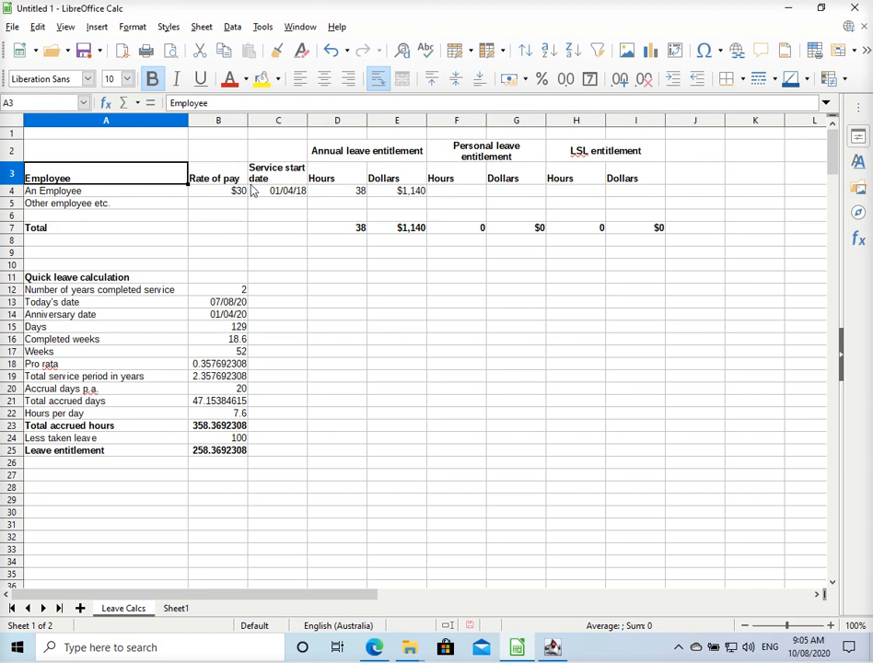
{"action": "left_click", "coordinate": [179, 194]}
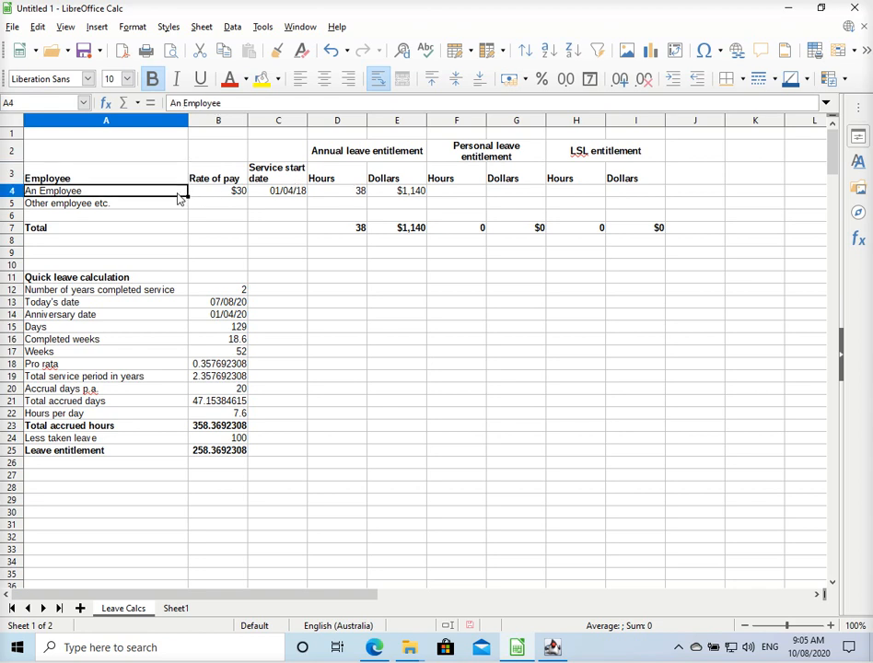
{"action": "left_click", "coordinate": [176, 202]}
{"action": "left_click", "coordinate": [169, 216]}
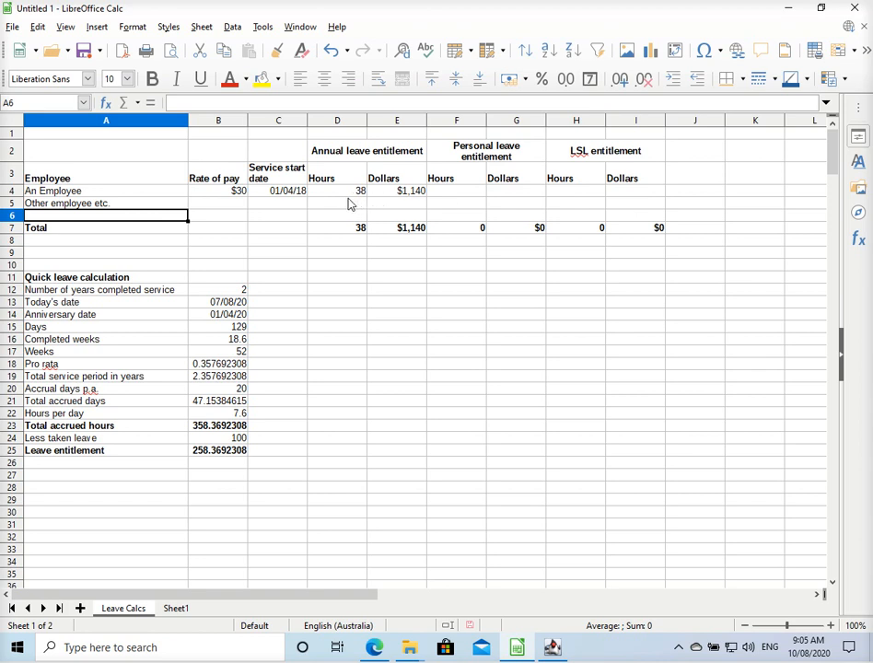
{"action": "left_click", "coordinate": [300, 193]}
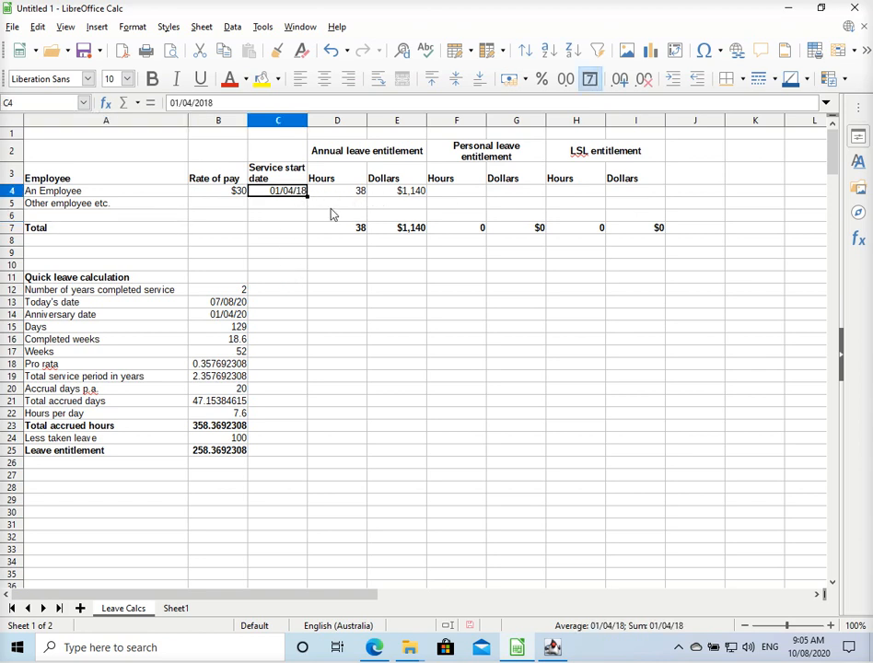
{"action": "left_click", "coordinate": [350, 194]}
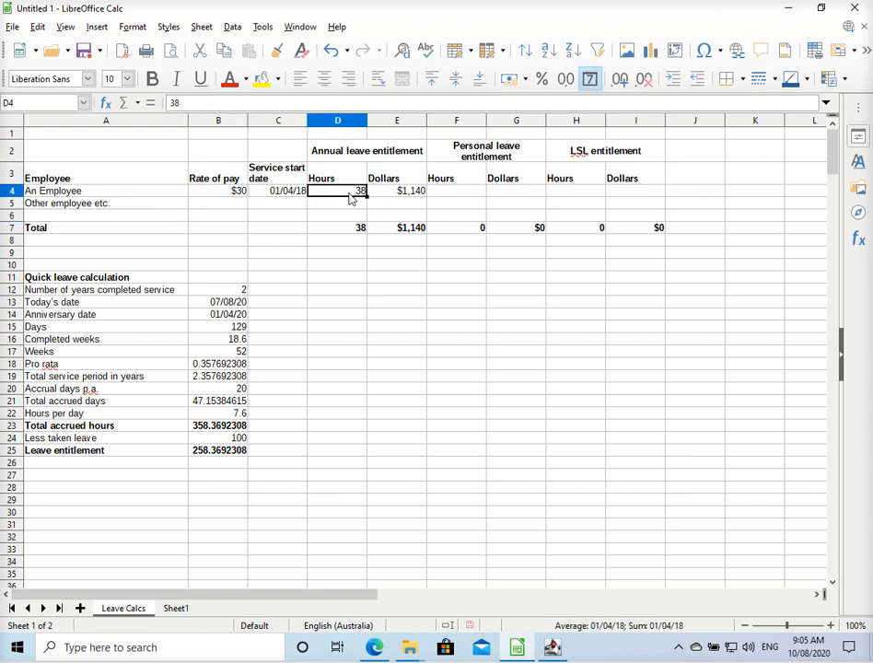
Examine the annual leave dollars formula and the years of completed service in the quick leave calculation.
{"action": "left_click", "coordinate": [404, 195]}
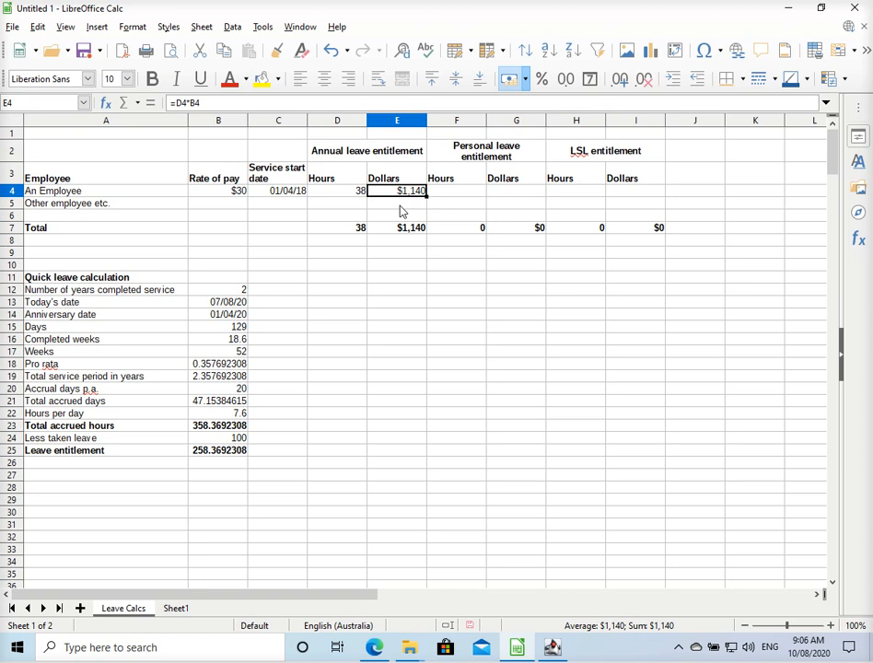
{"action": "left_click", "coordinate": [400, 206]}
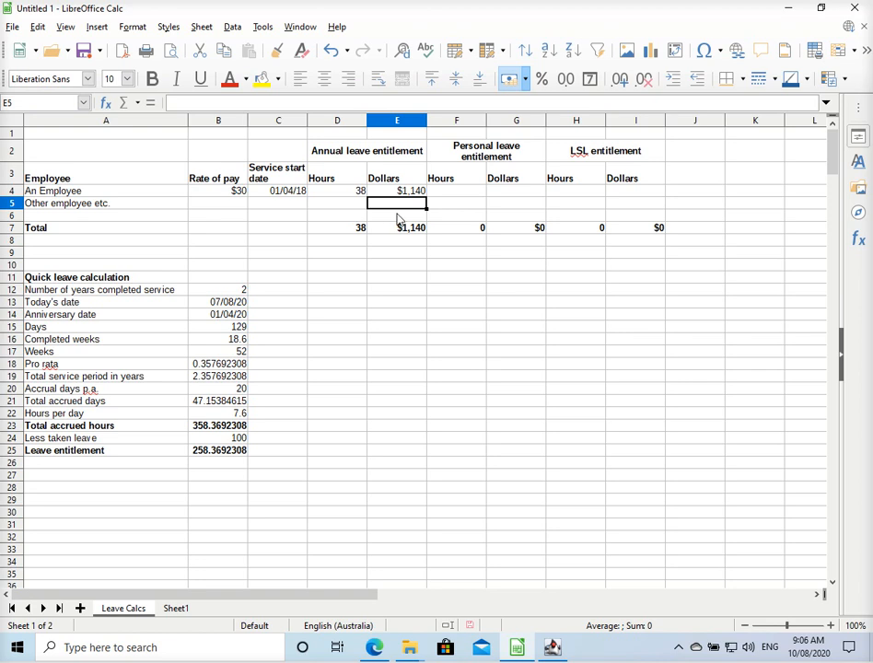
{"action": "left_click", "coordinate": [398, 218]}
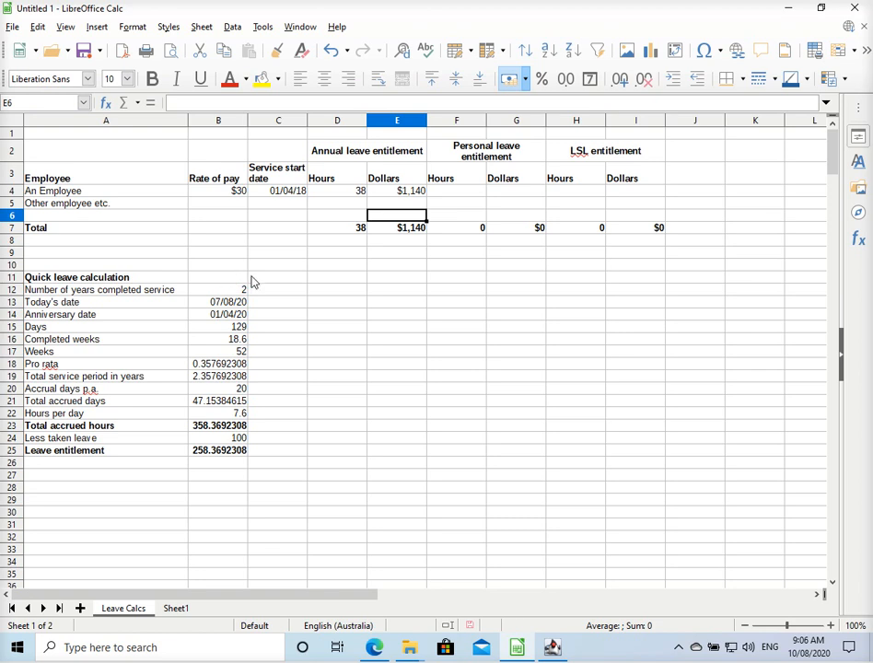
{"action": "left_click", "coordinate": [256, 281]}
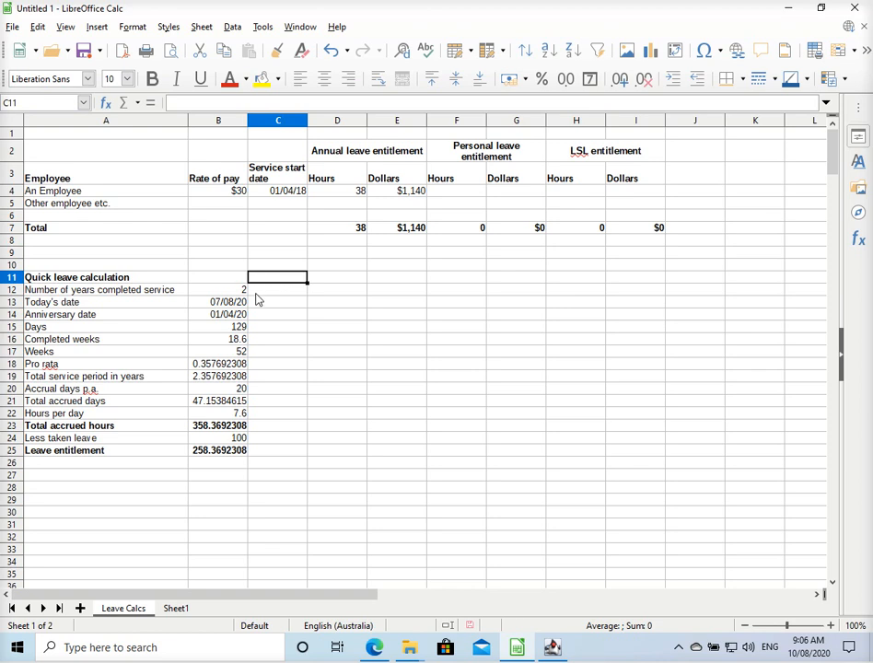
{"action": "left_click", "coordinate": [256, 292]}
{"action": "left_click", "coordinate": [241, 293]}
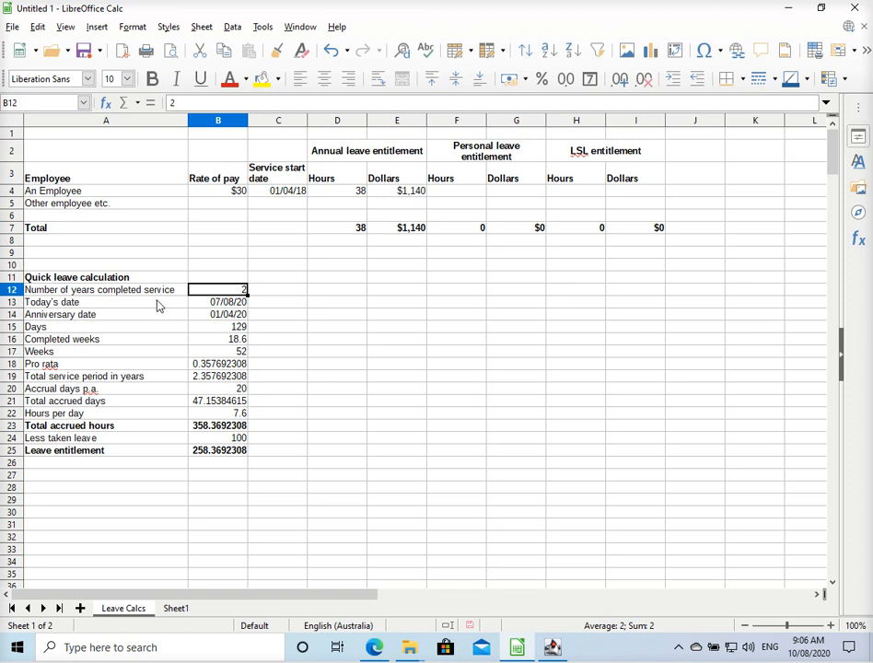
{"action": "left_click", "coordinate": [256, 291]}
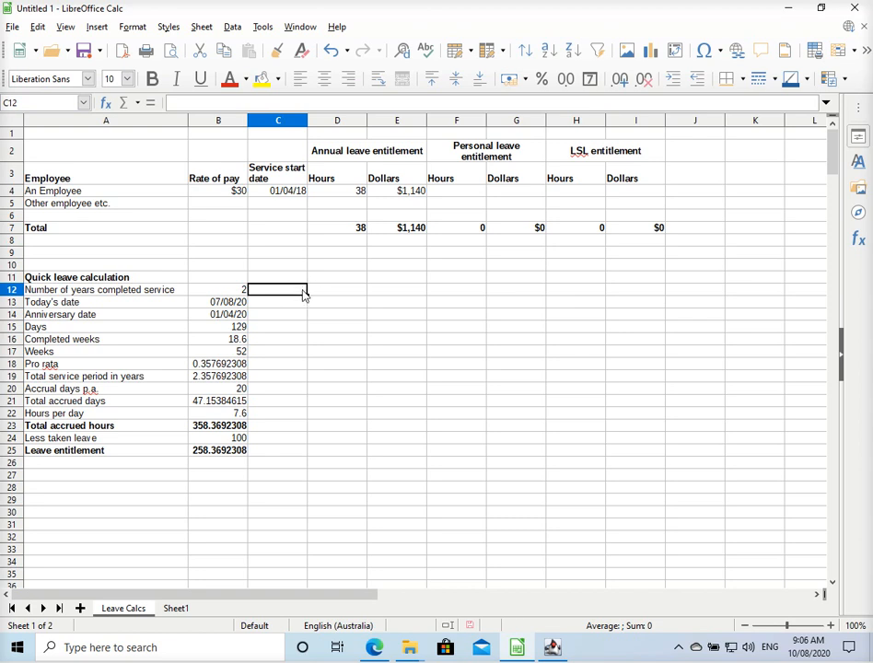
Switch to Microsoft Edge, close the open pay slip, and open the annual leave balance summary in the Fair Work Leave Calculator.
{"action": "mouse_move", "coordinate": [377, 652]}
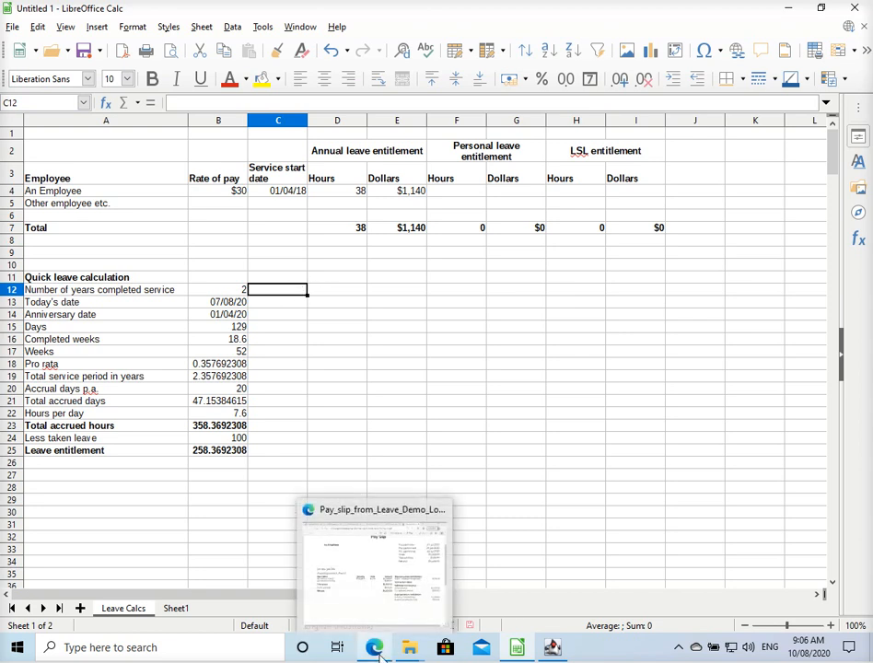
{"action": "left_click", "coordinate": [376, 649]}
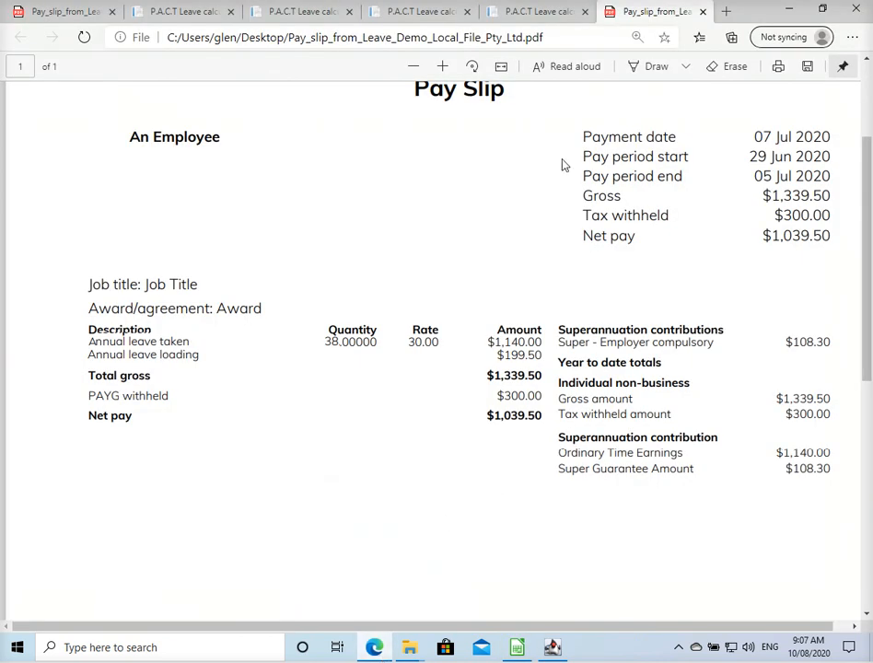
{"action": "left_click", "coordinate": [703, 11]}
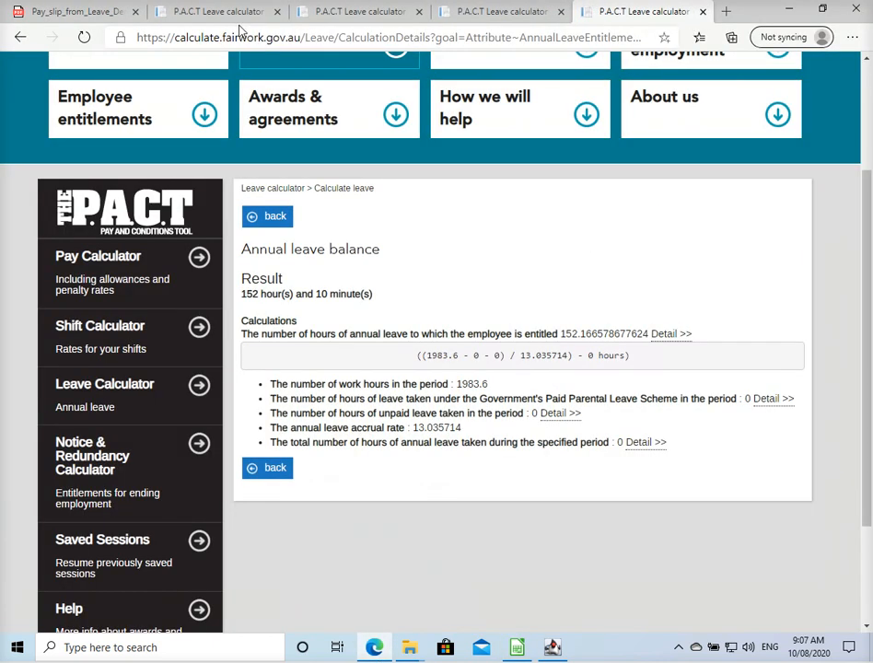
{"action": "left_click", "coordinate": [233, 11]}
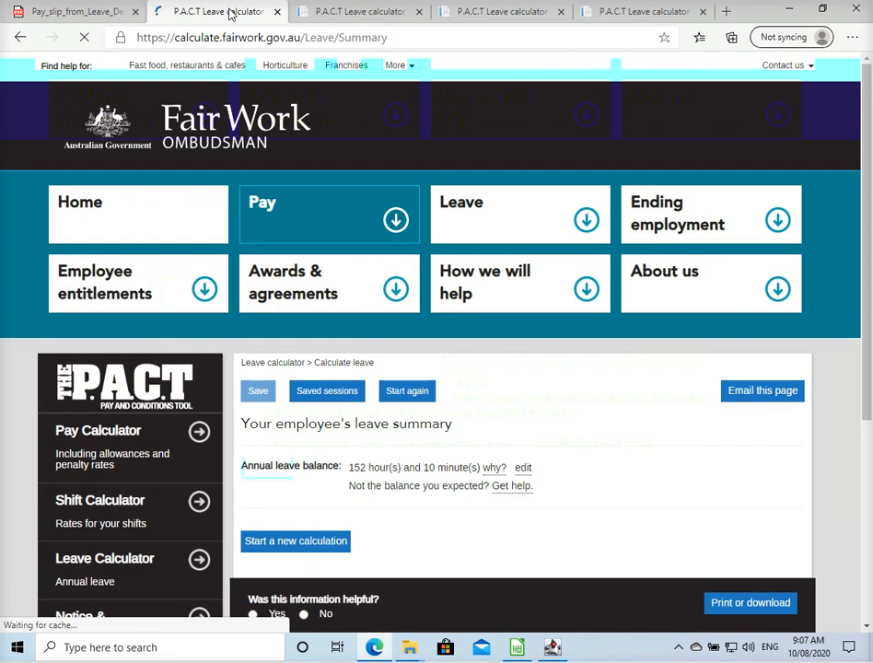
{"action": "scroll", "coordinate": [113, 517], "scroll_direction": "down", "scroll_amount": 3}
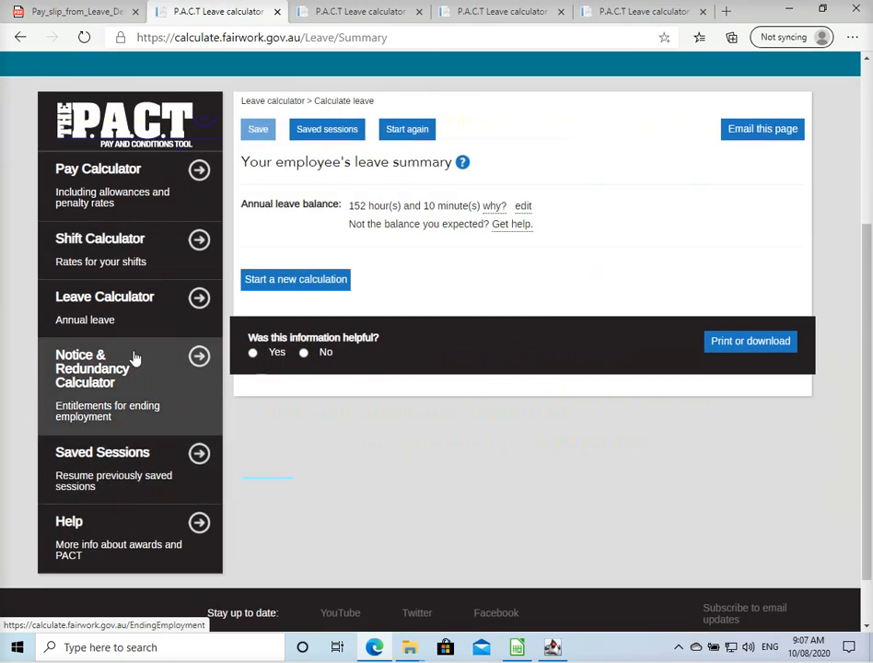
{"action": "left_click", "coordinate": [118, 309]}
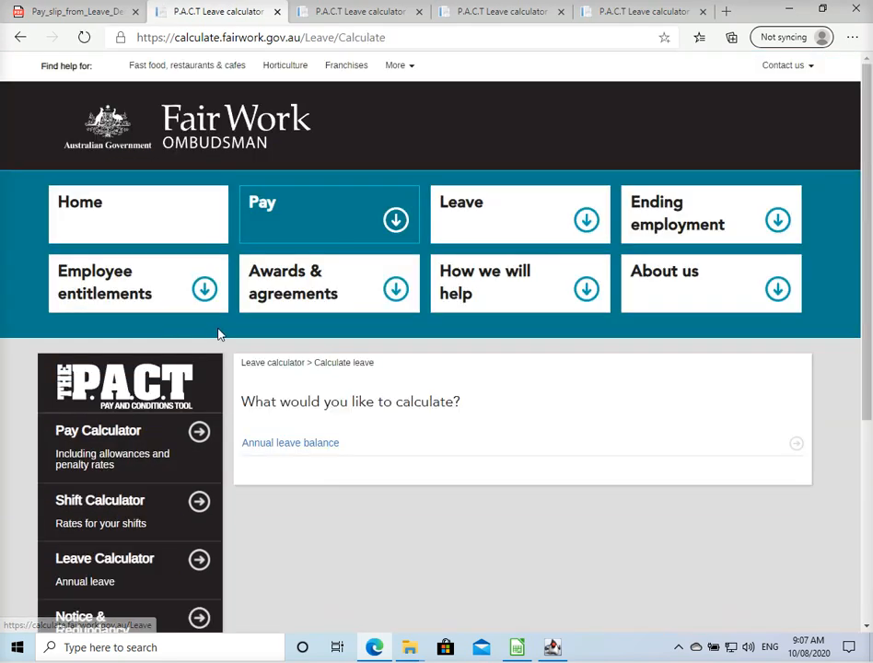
{"action": "left_click", "coordinate": [270, 447]}
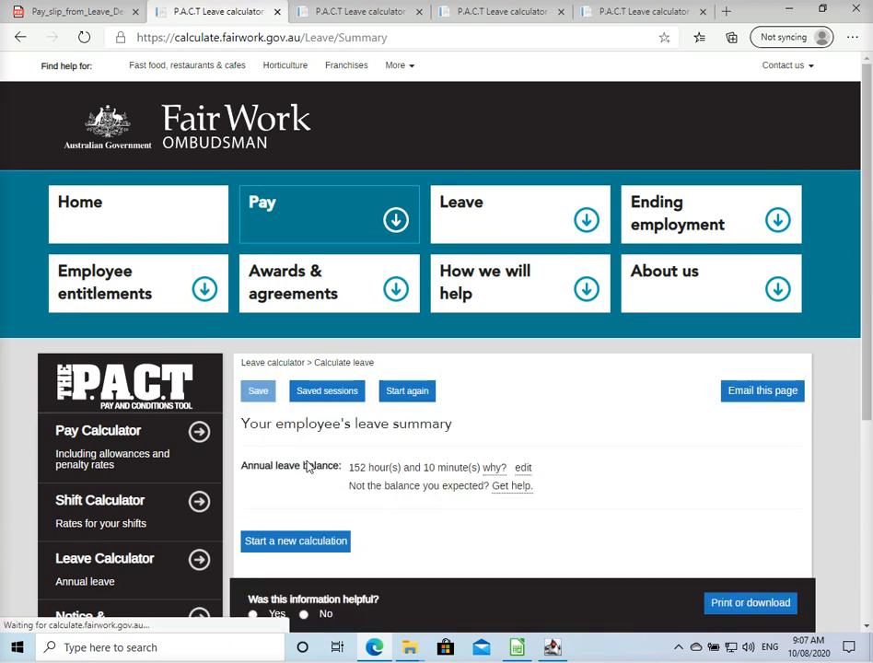
{"action": "scroll", "coordinate": [306, 462], "scroll_direction": "down", "scroll_amount": 3}
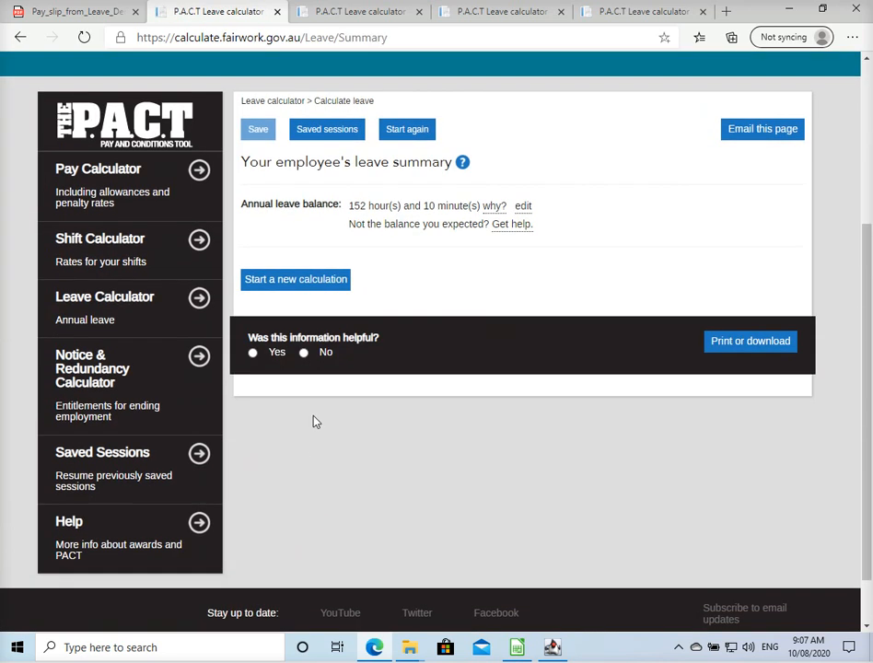
Start a new leave calculation as an employer or business looking for leave entitlements, and proceed to the award question.
{"action": "left_click", "coordinate": [316, 282]}
{"action": "mouse_move", "coordinate": [337, 386]}
{"action": "scroll", "coordinate": [458, 444], "scroll_direction": "down", "scroll_amount": 5}
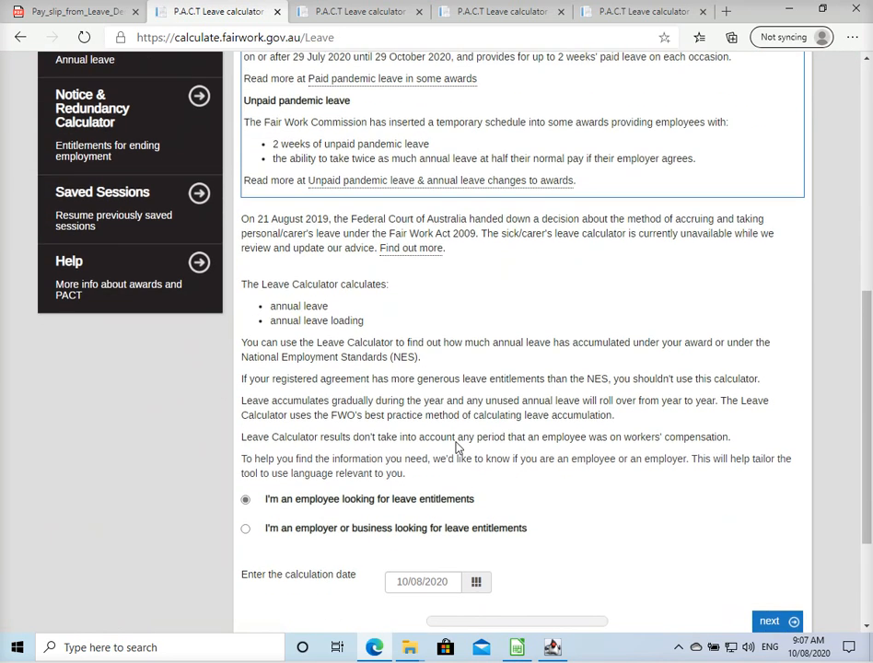
{"action": "scroll", "coordinate": [443, 503], "scroll_direction": "down", "scroll_amount": 2}
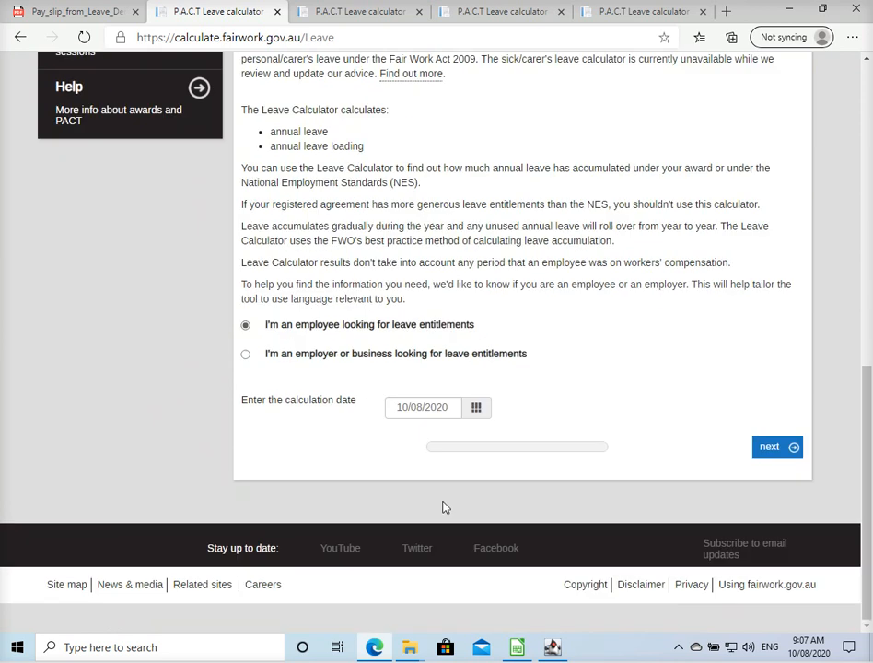
{"action": "left_click", "coordinate": [274, 361]}
{"action": "left_click", "coordinate": [771, 449]}
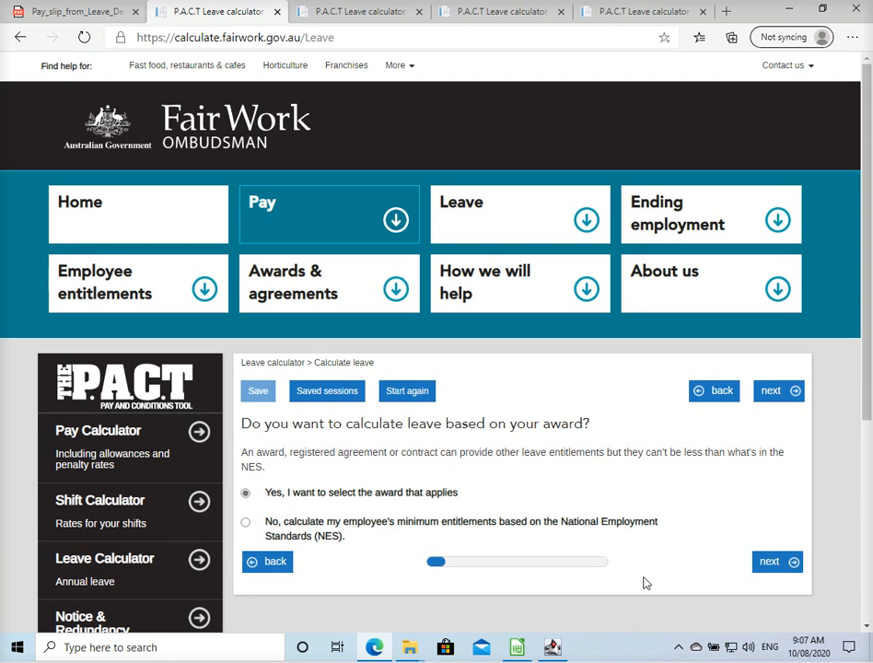
Switch back to LibreOffice Calc and rename the Today's date label in the quick leave calculation as "Finish date".
{"action": "left_click", "coordinate": [515, 650]}
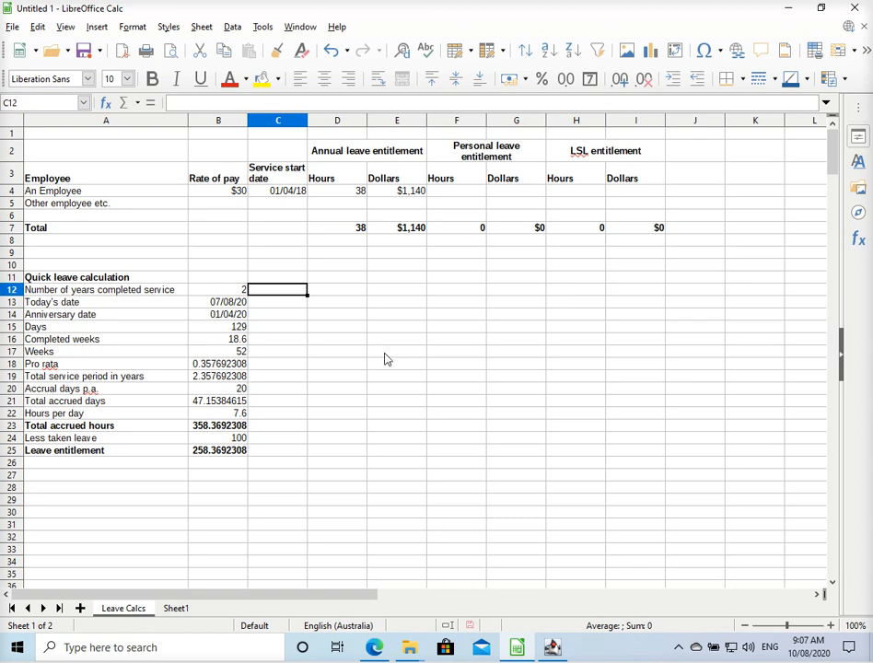
{"action": "left_click", "coordinate": [326, 296]}
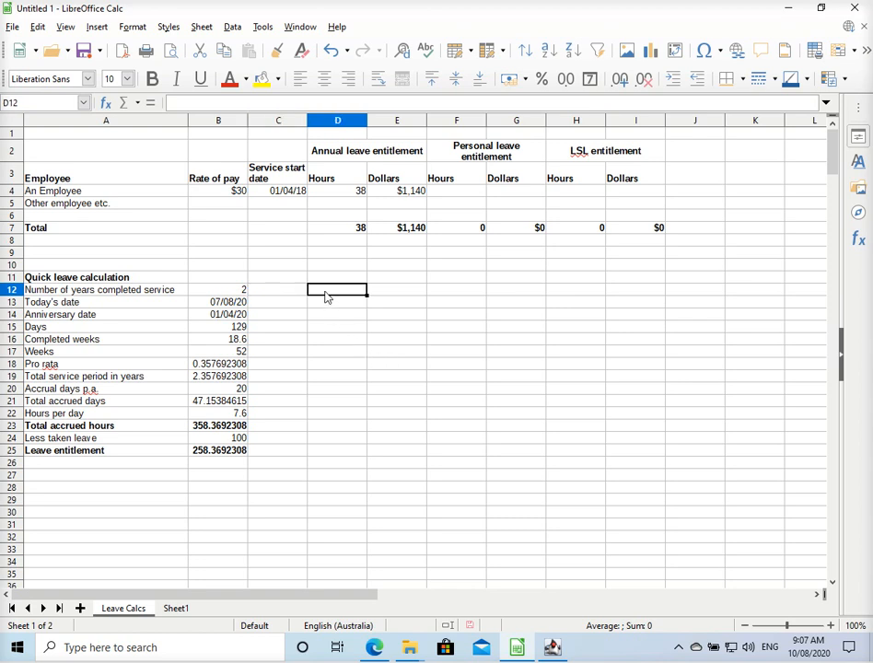
{"action": "left_click", "coordinate": [305, 294]}
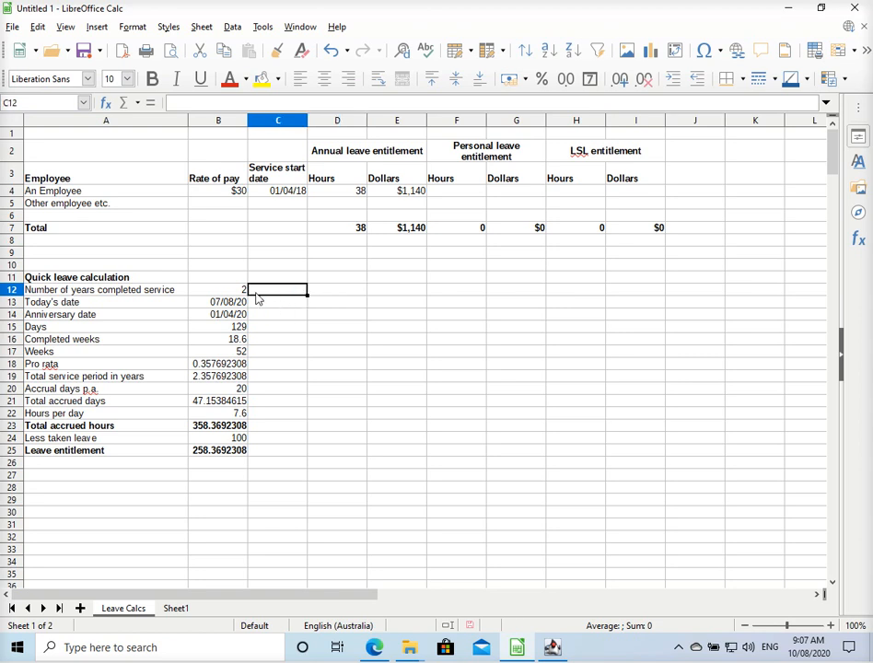
{"action": "left_click", "coordinate": [284, 193]}
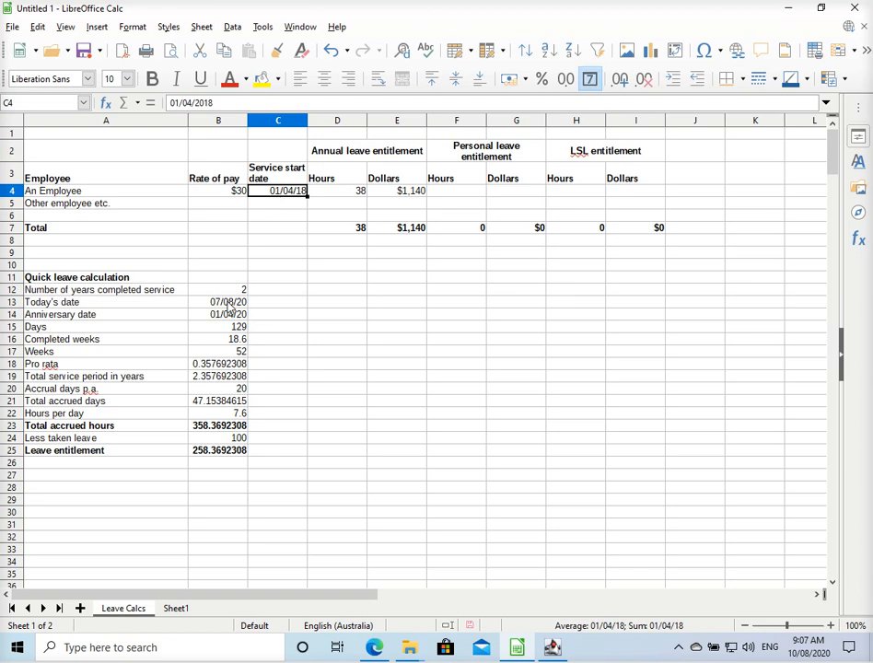
{"action": "left_click", "coordinate": [120, 304]}
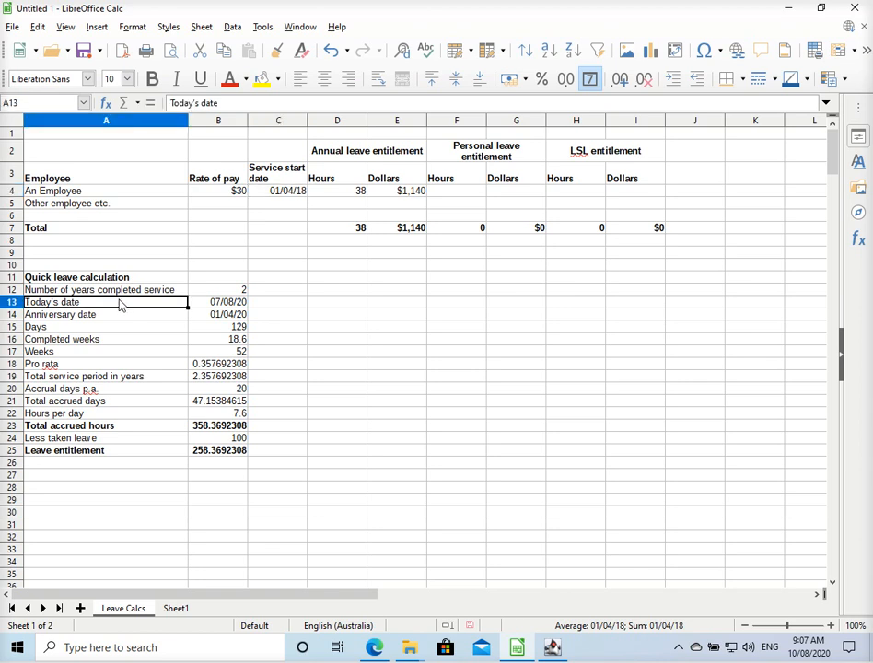
{"action": "type", "text": "Finish"}
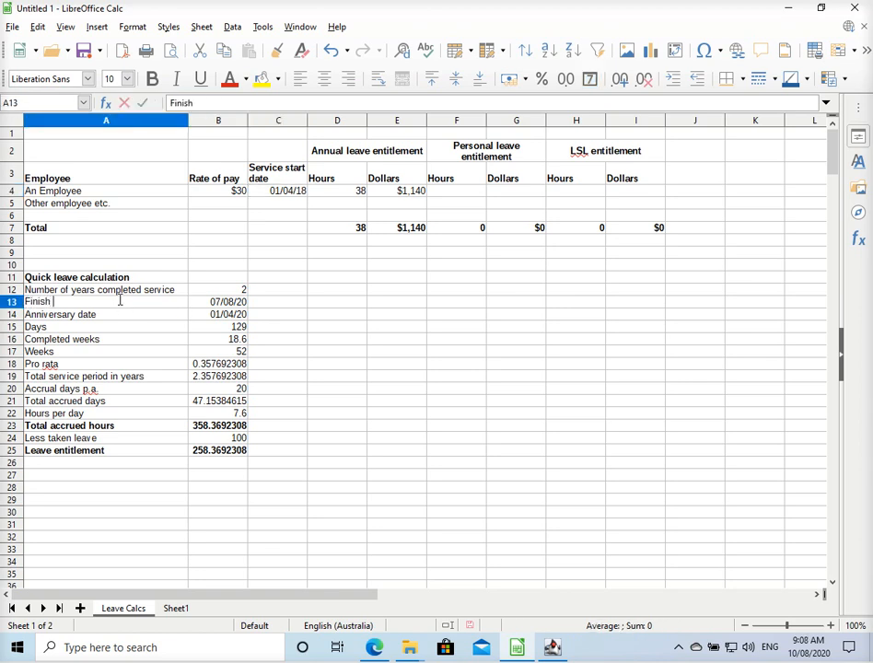
{"action": "type", "text": " date"}
{"action": "key", "text": "Tab"}
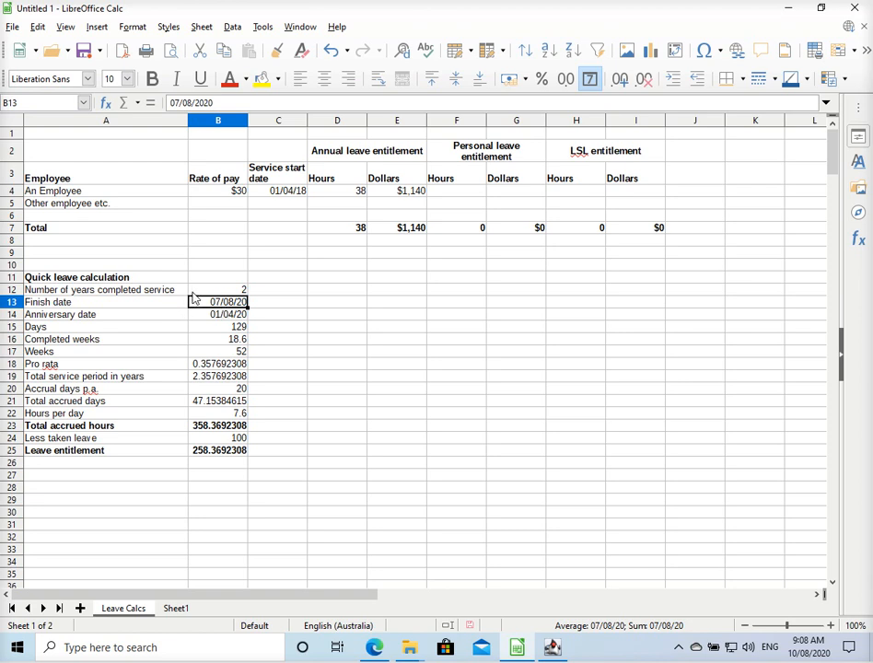
Examine the completed service years, anniversary date, days formula and completed weeks in the quick leave calculation.
{"action": "left_click", "coordinate": [221, 290]}
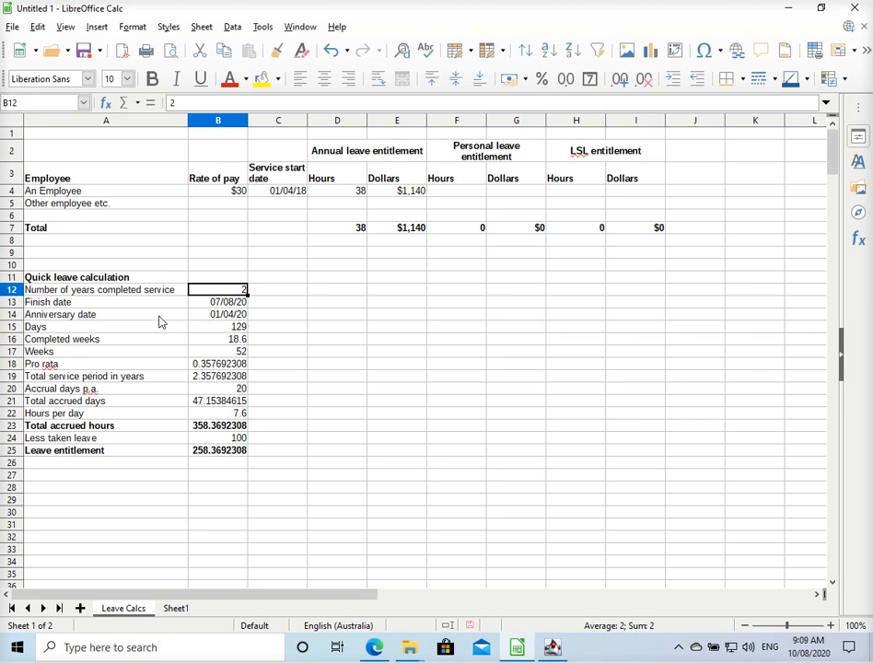
{"action": "left_click", "coordinate": [139, 316]}
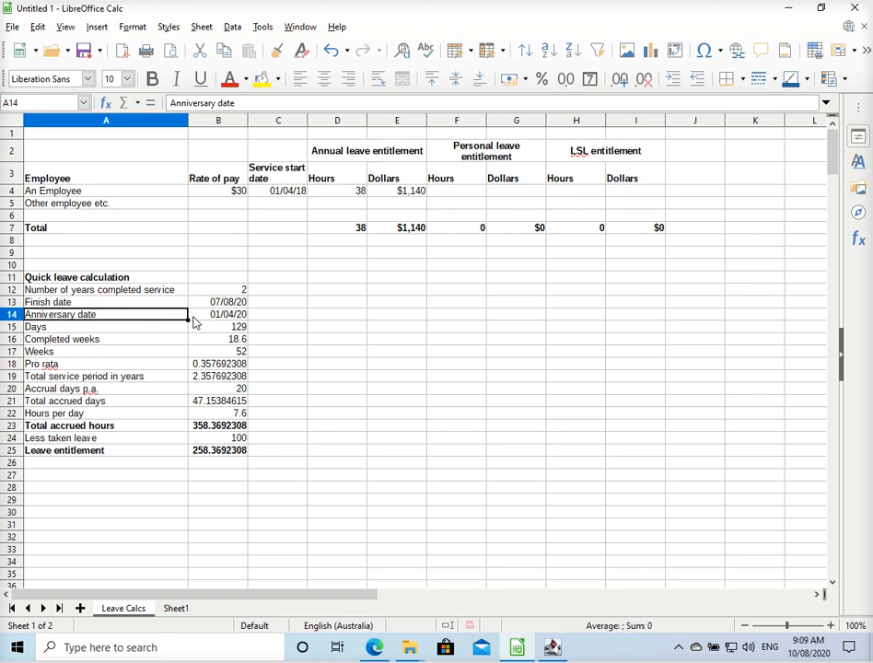
{"action": "left_click", "coordinate": [205, 315]}
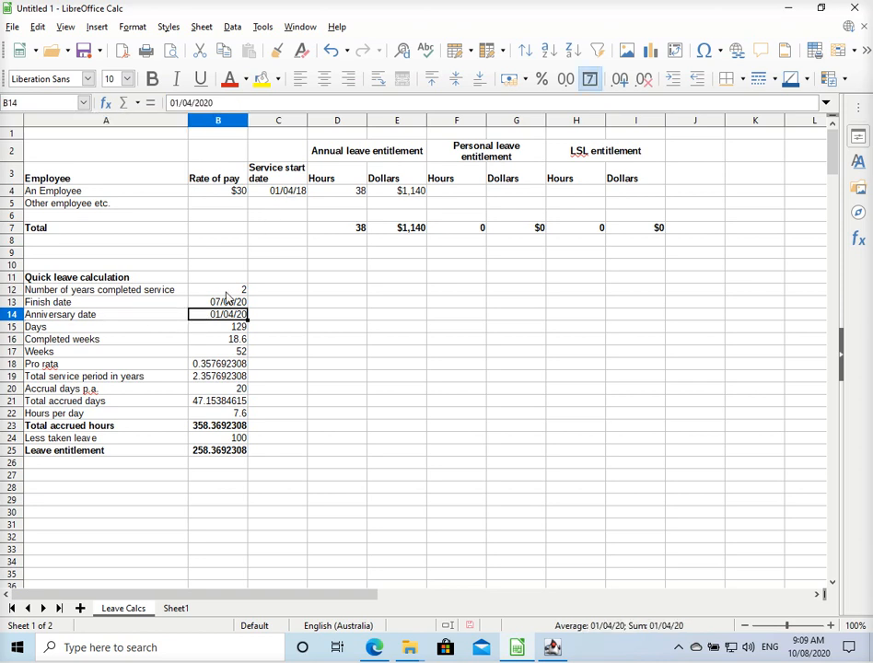
{"action": "left_click", "coordinate": [161, 332]}
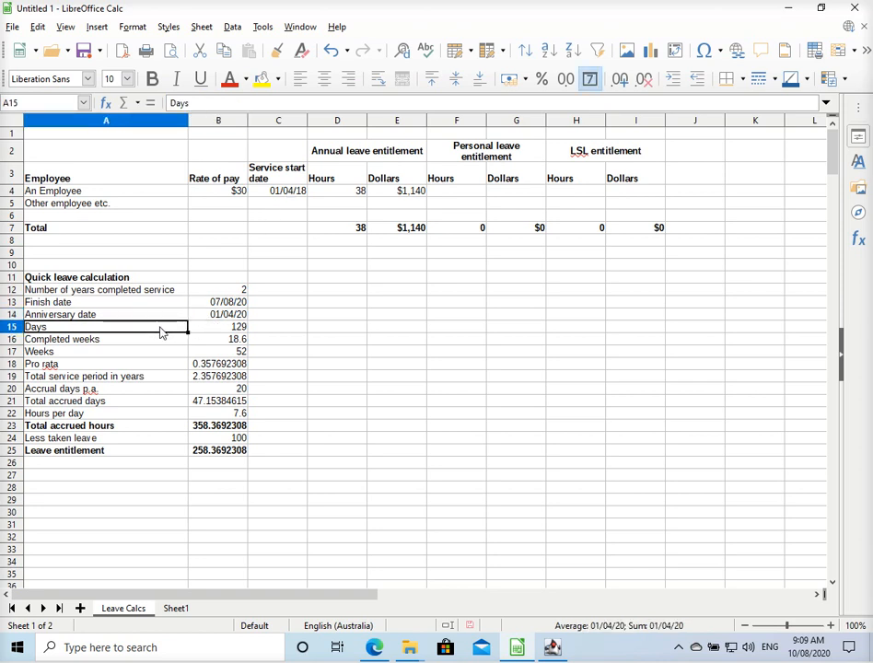
{"action": "left_click", "coordinate": [193, 334]}
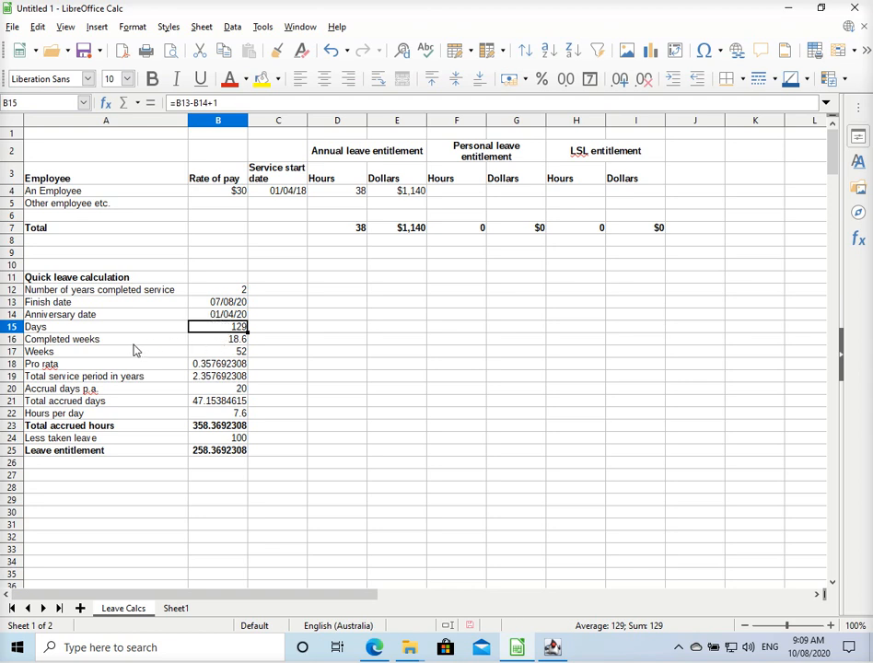
{"action": "left_click", "coordinate": [135, 343]}
{"action": "left_click", "coordinate": [210, 339]}
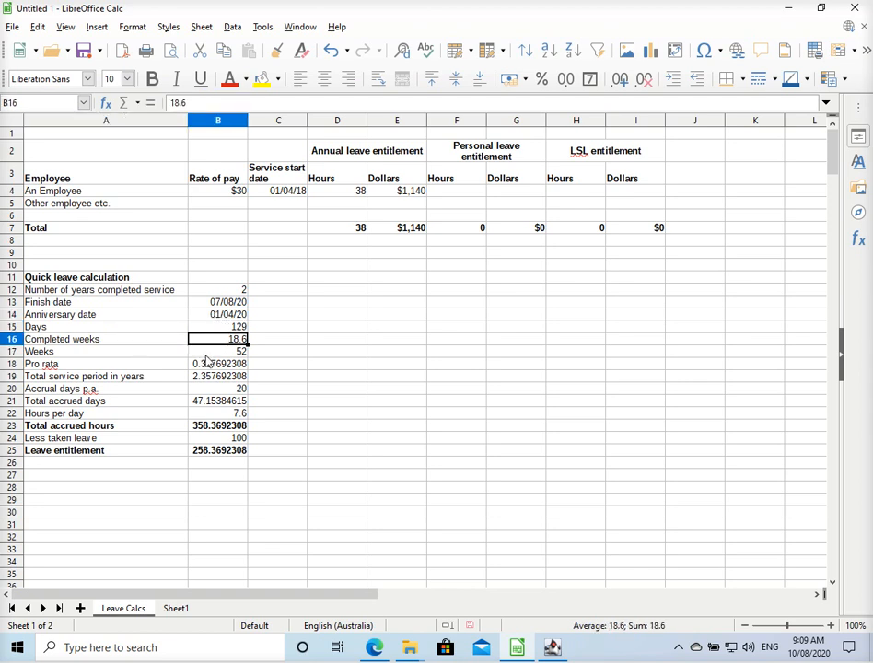
Enter the formula =B15/7 in cell C15 to convert the days since the anniversary into weeks.
{"action": "left_click", "coordinate": [294, 330]}
{"action": "type", "text": "="}
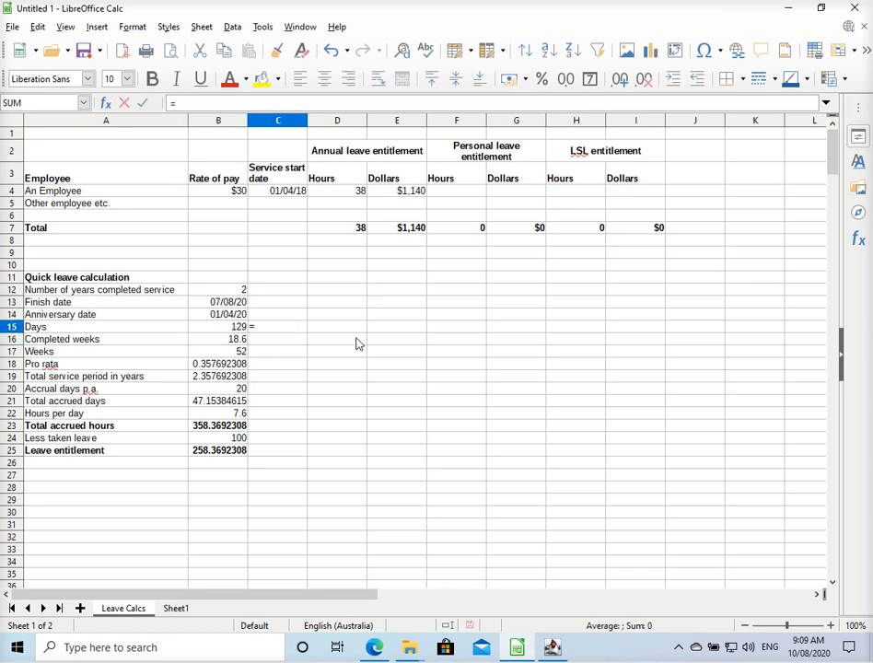
{"action": "key", "text": "Left"}
{"action": "type", "text": "/7"}
{"action": "key", "text": "Return"}
{"action": "key", "text": "Up"}
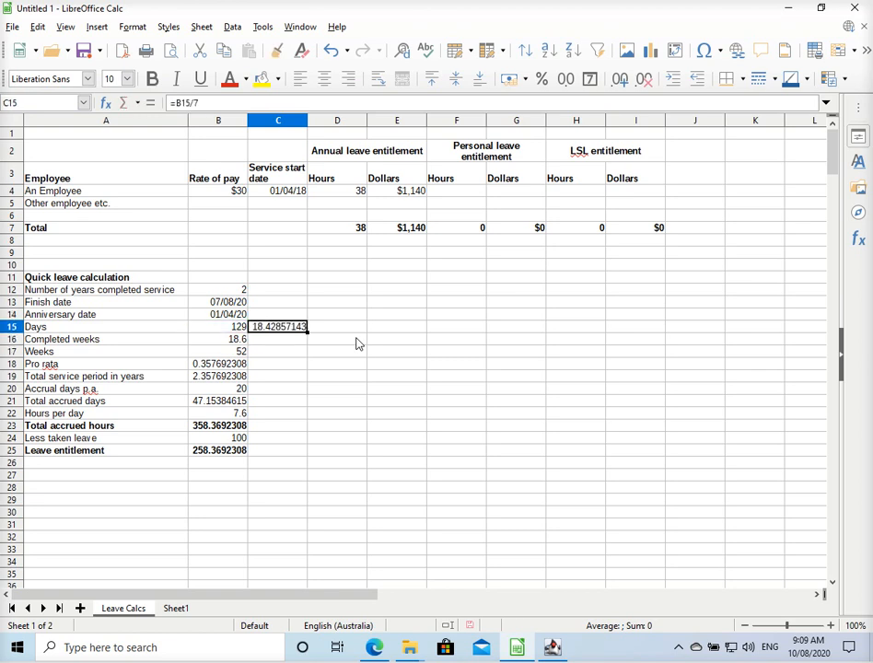
Enter the formula =0.42*7 in cell D15 to convert the part week into days.
{"action": "key", "text": "Right"}
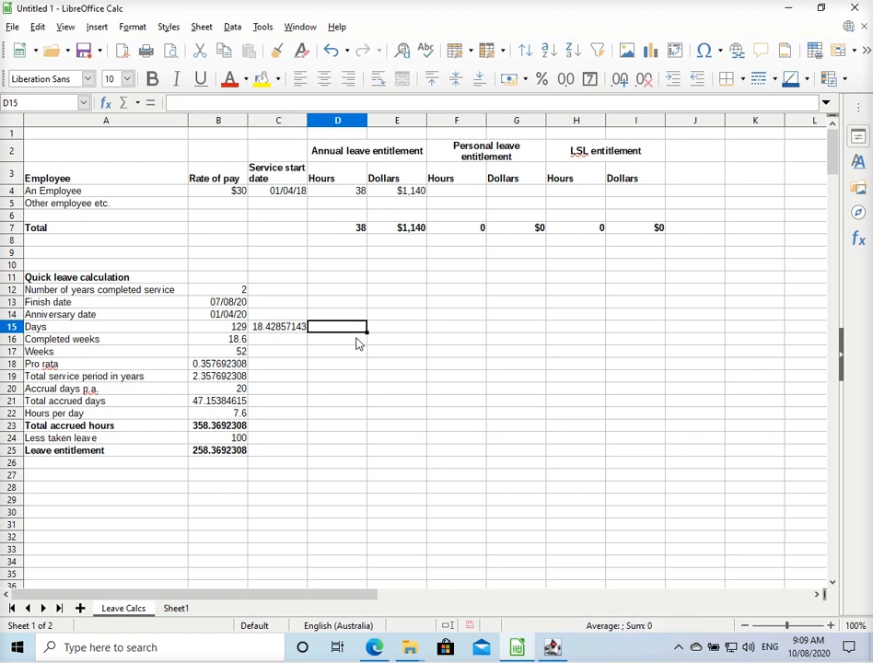
{"action": "type", "text": "="}
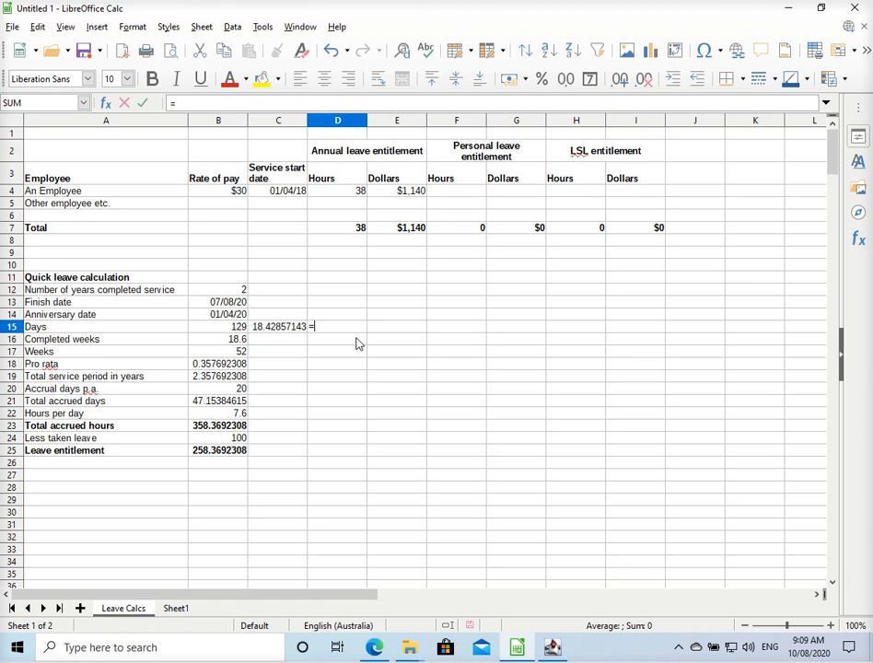
{"action": "type", "text": "0.42*7"}
{"action": "key", "text": "Return"}
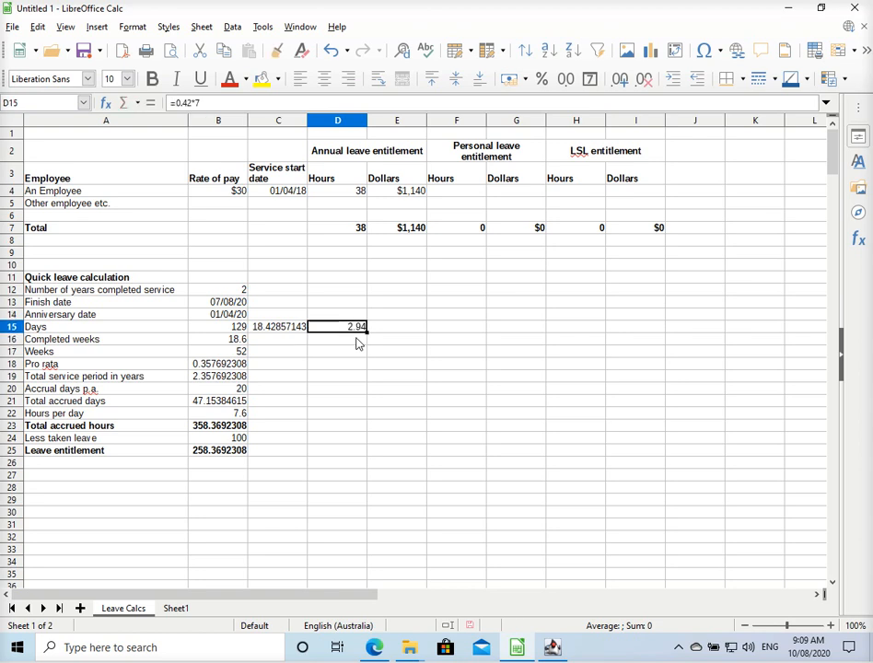
Clear the temporary week and day conversions from cells C15 and D15.
{"action": "key", "text": "shift+Left"}
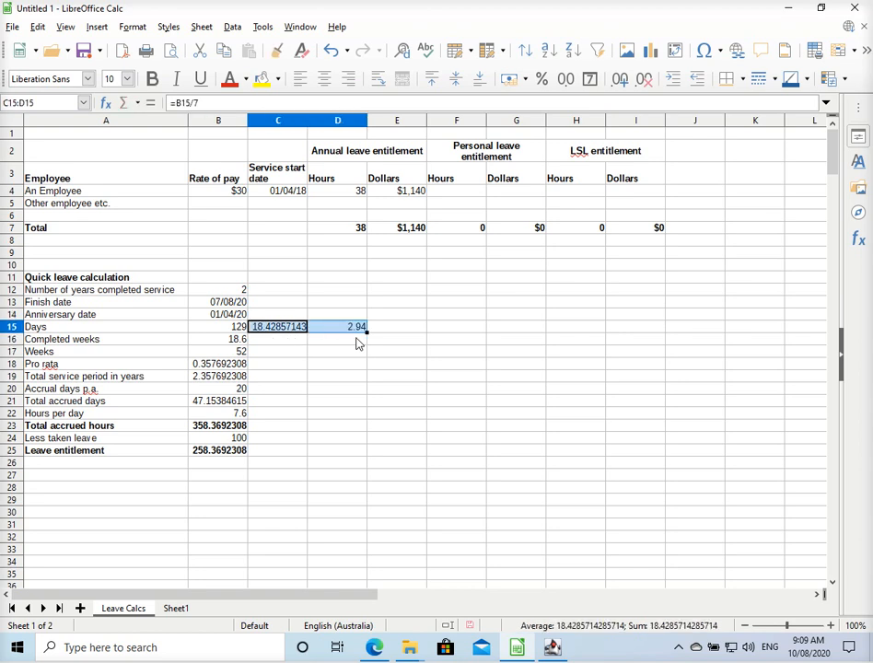
{"action": "key", "text": "Delete"}
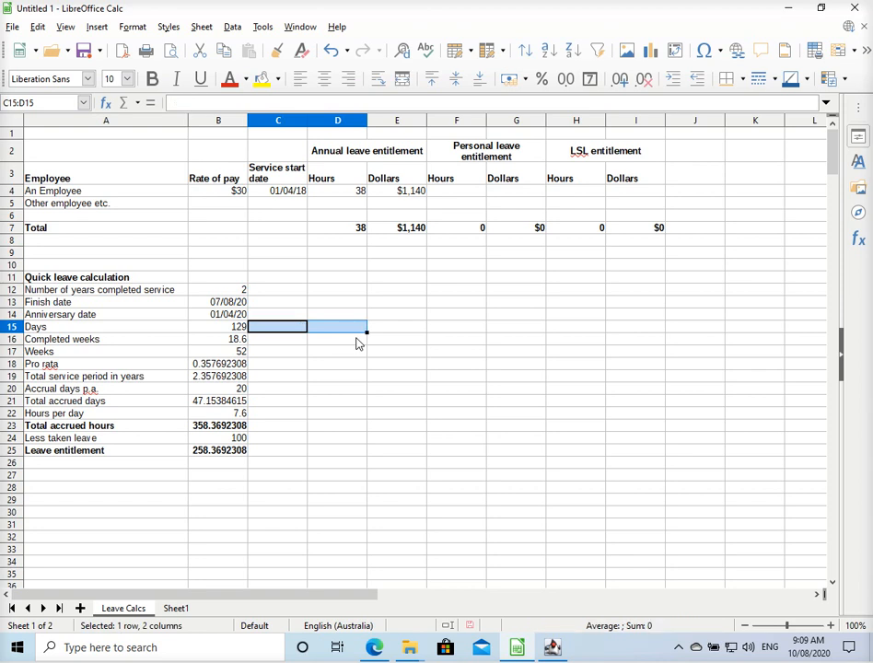
{"action": "key", "text": "Down"}
{"action": "key", "text": "Up"}
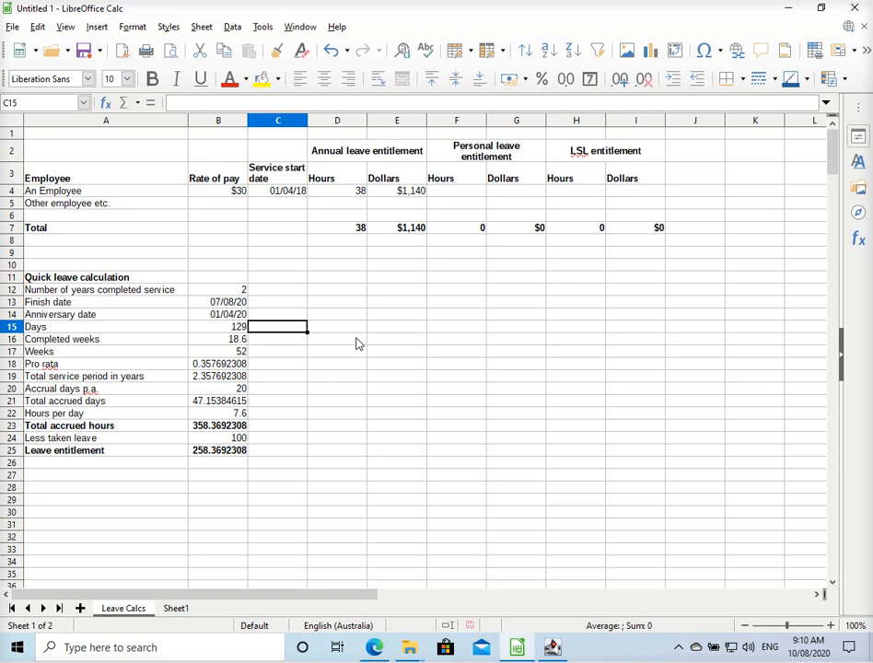
Enter the formula =365/7 in cell C17, beside the Weeks value, to check the number of weeks in a year.
{"action": "key", "text": "Down"}
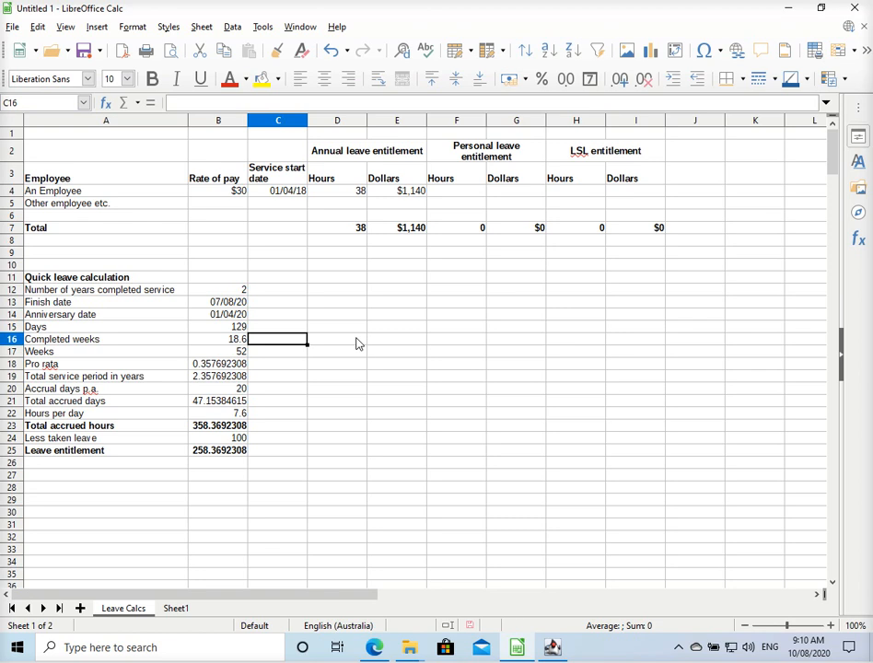
{"action": "key", "text": "Left"}
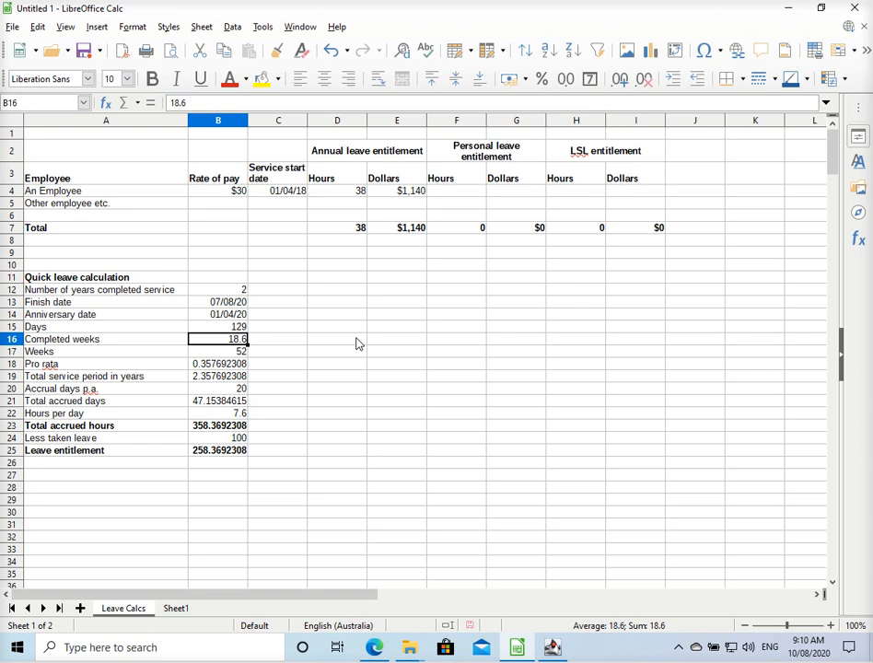
{"action": "key", "text": "Down"}
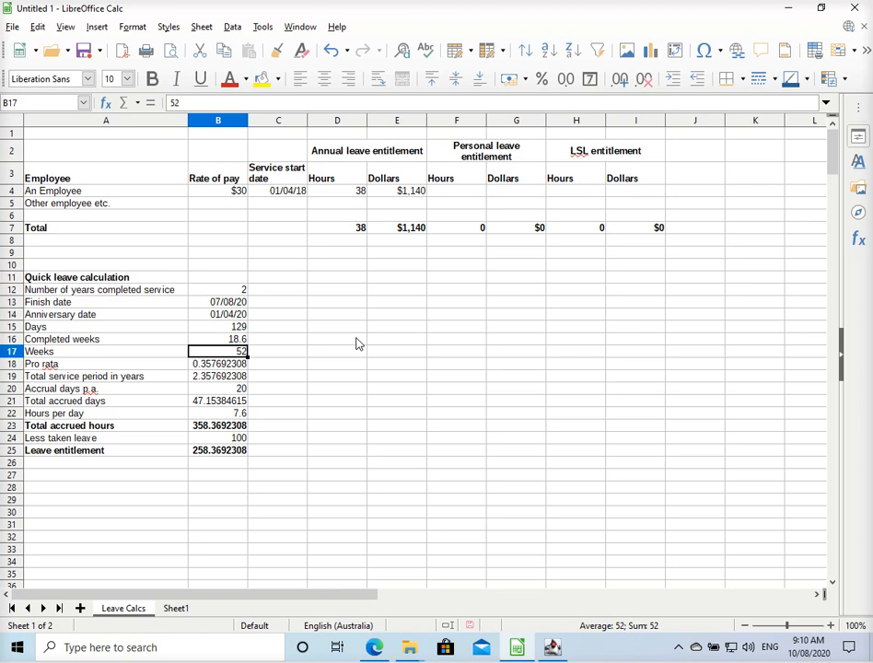
{"action": "key", "text": "Left"}
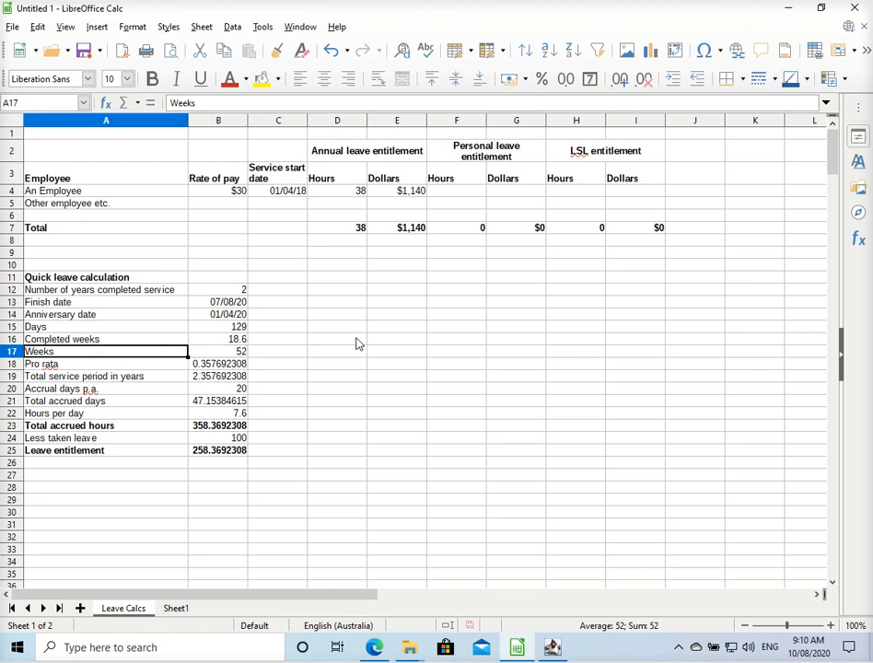
{"action": "key", "text": "Right"}
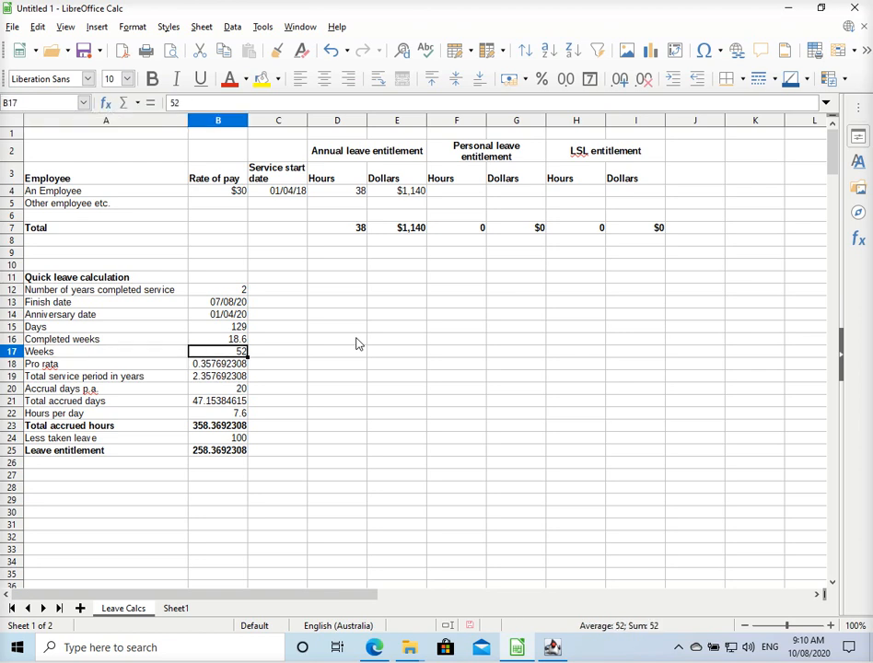
{"action": "key", "text": "Right"}
{"action": "type", "text": "="}
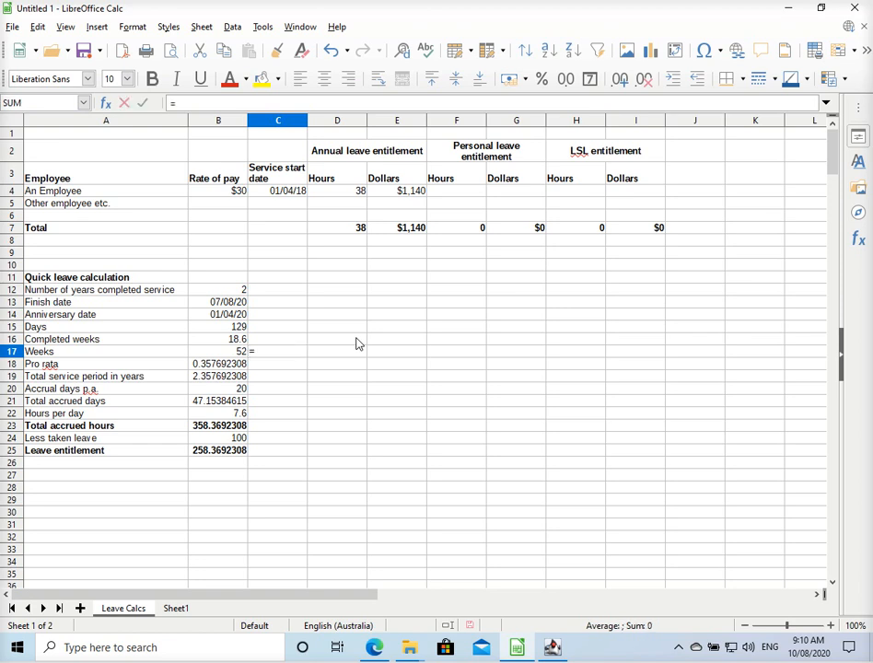
{"action": "type", "text": "365/7"}
{"action": "key", "text": "Return"}
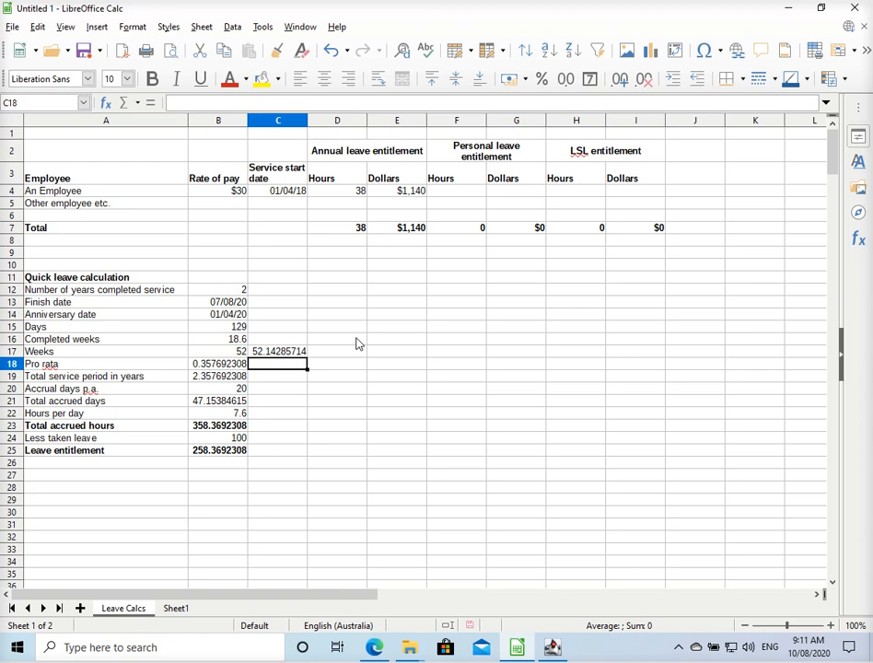
Delete the weeks-per-year check formula from cell C17.
{"action": "key", "text": "Up"}
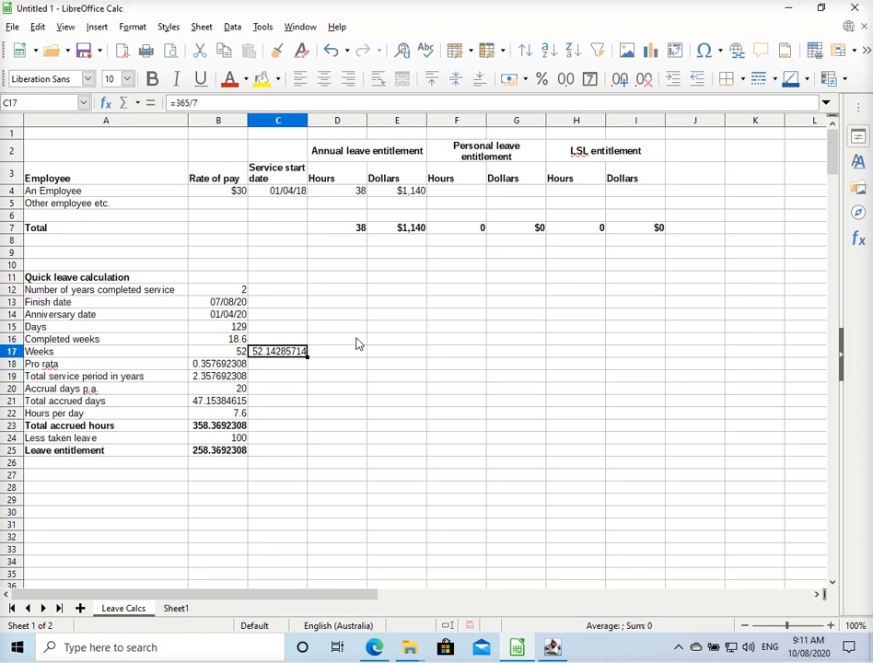
{"action": "key", "text": "Right"}
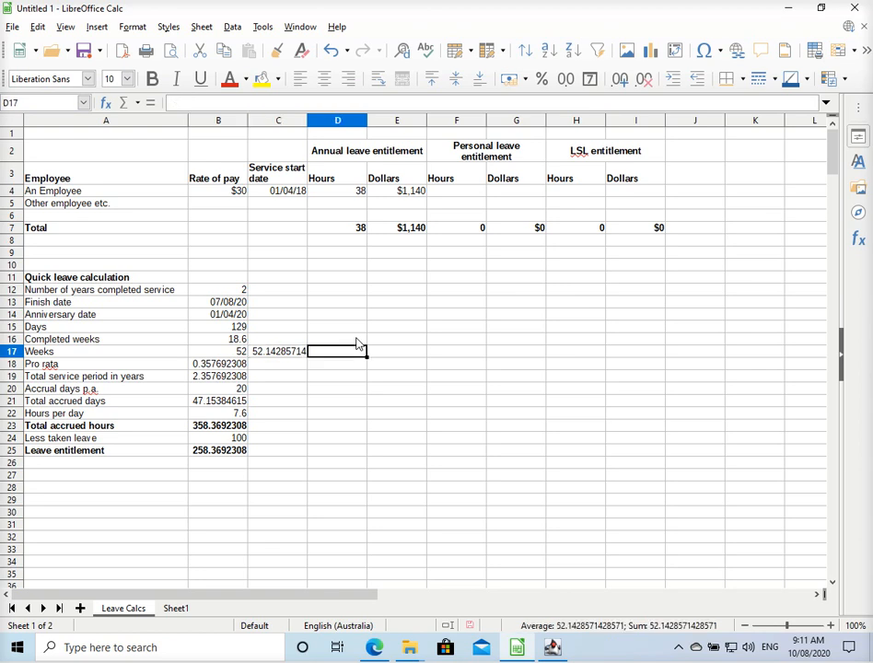
{"action": "key", "text": "Left"}
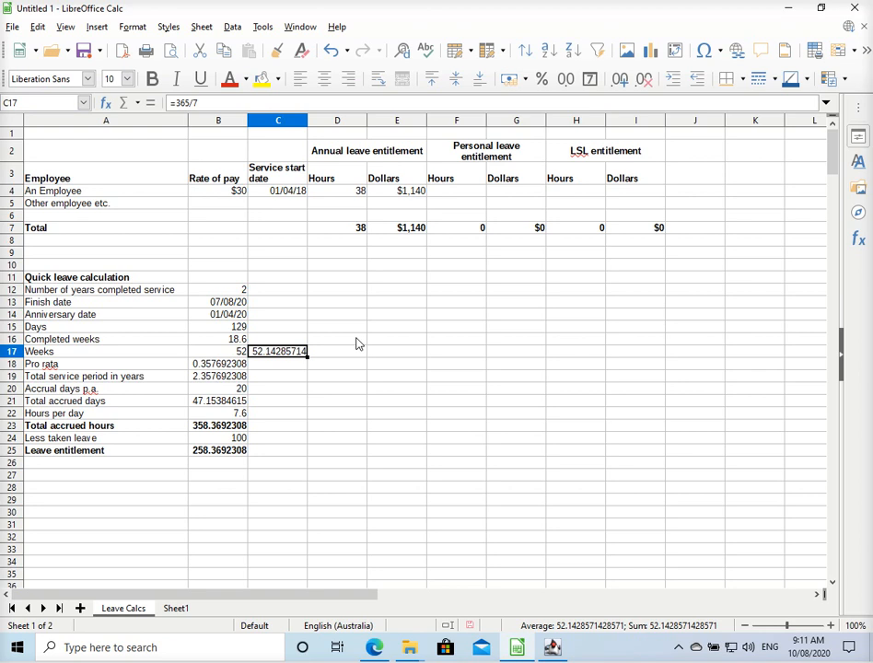
{"action": "key", "text": "Delete"}
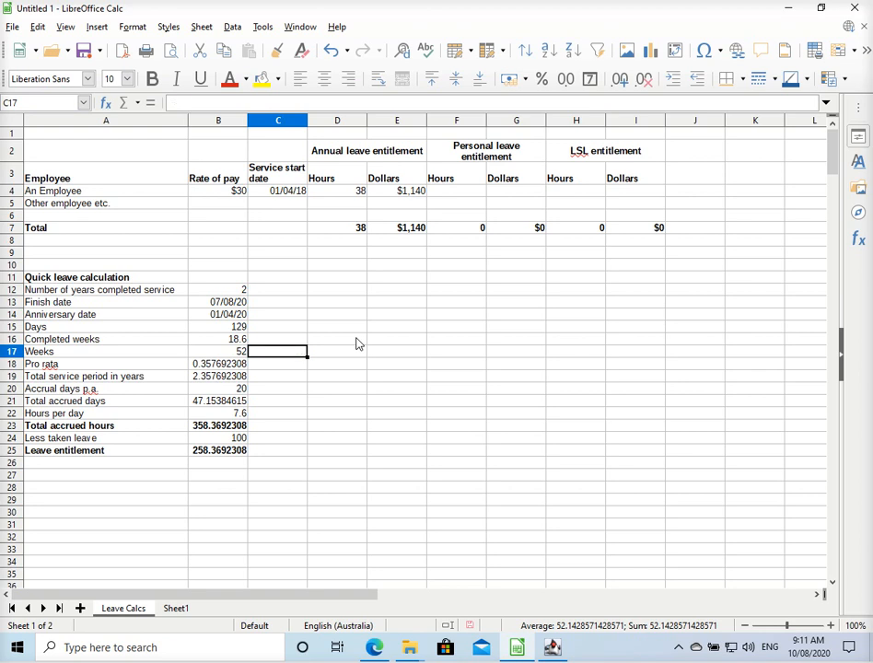
Examine the pro rata, total service period, accrual days, total accrued days and hours per day cells in the quick leave calculation.
{"action": "key", "text": "Left"}
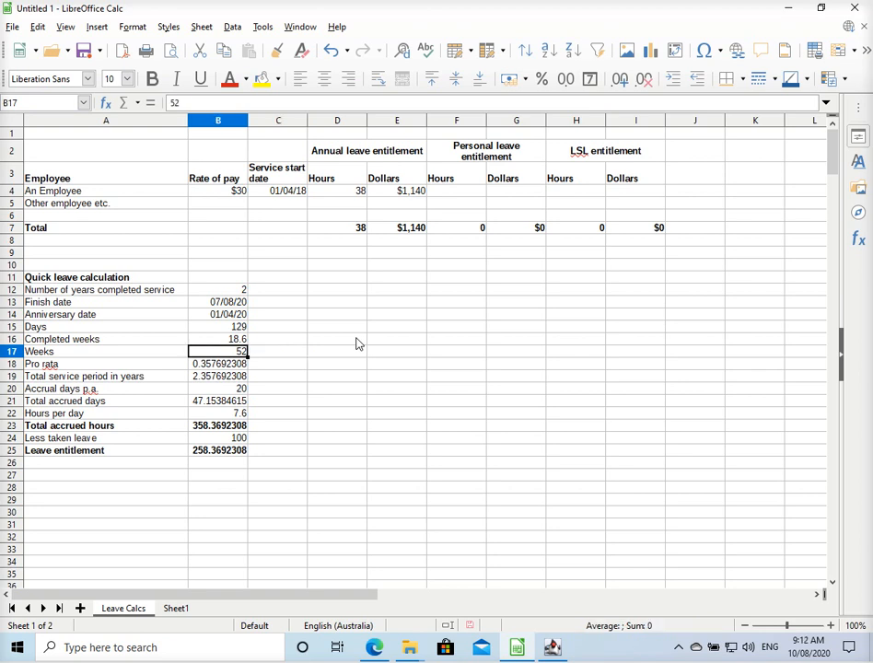
{"action": "key", "text": "Down"}
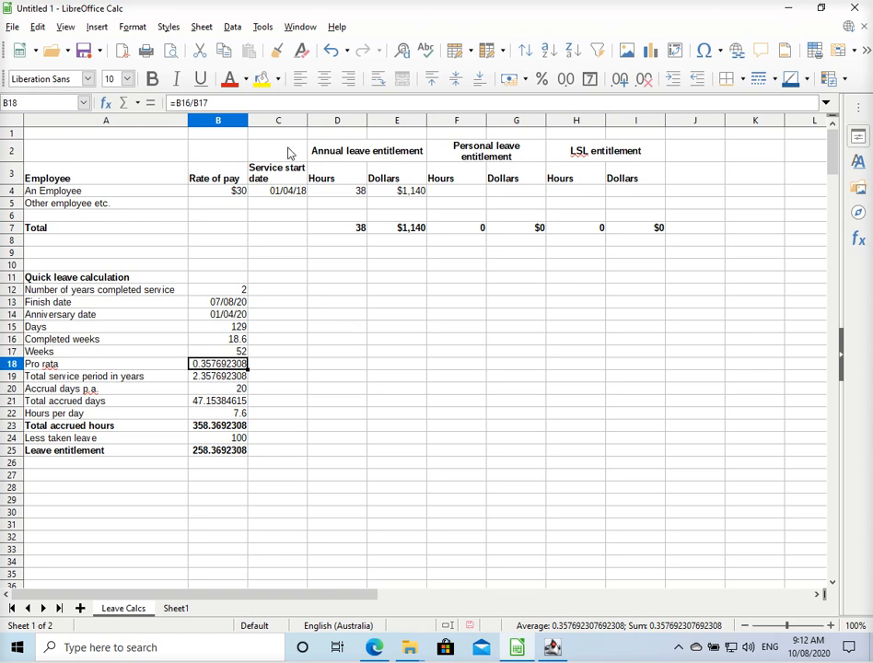
{"action": "left_click", "coordinate": [189, 102]}
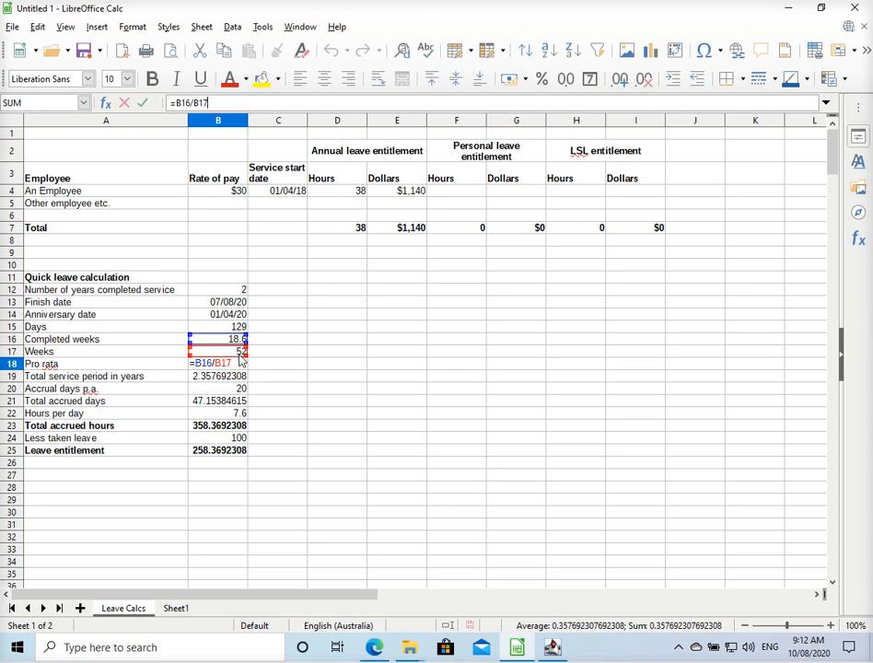
{"action": "key", "text": "Escape"}
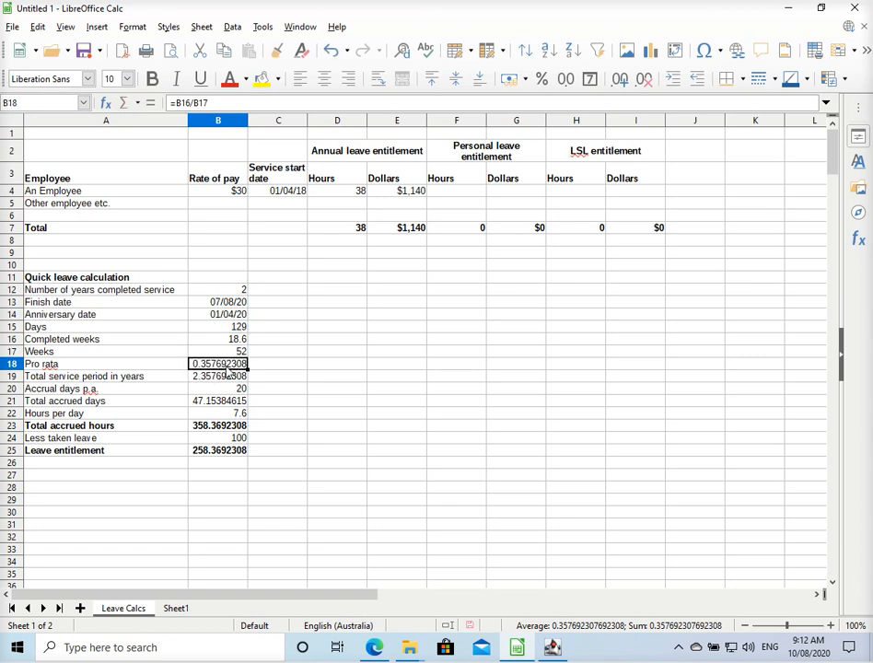
{"action": "left_click", "coordinate": [229, 376]}
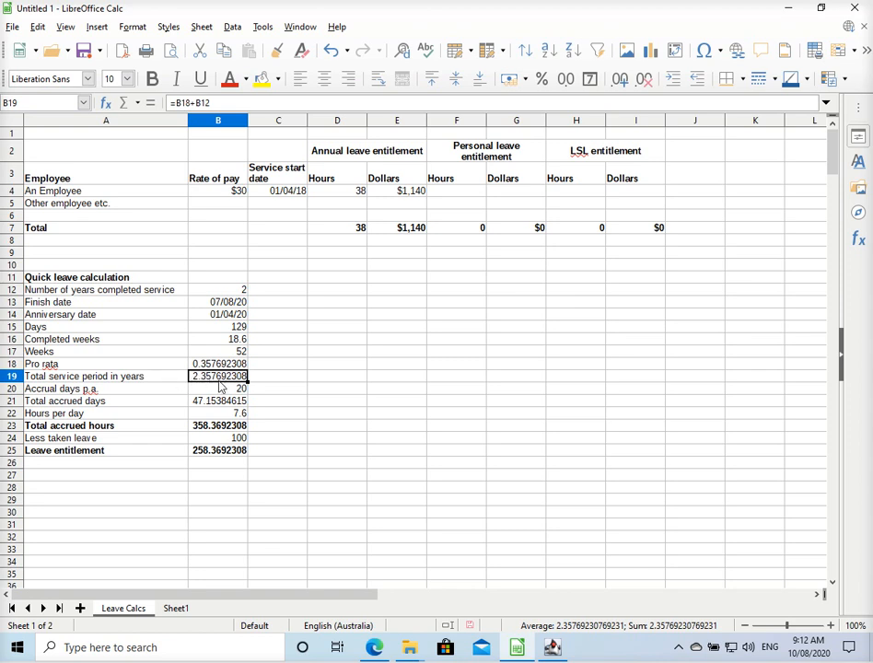
{"action": "left_click", "coordinate": [223, 387]}
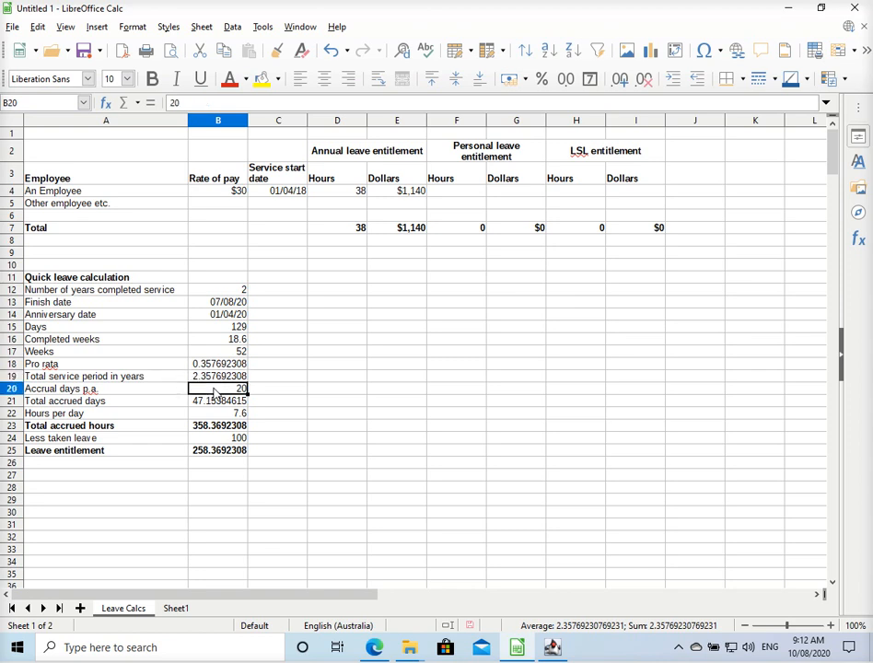
{"action": "left_click", "coordinate": [216, 402]}
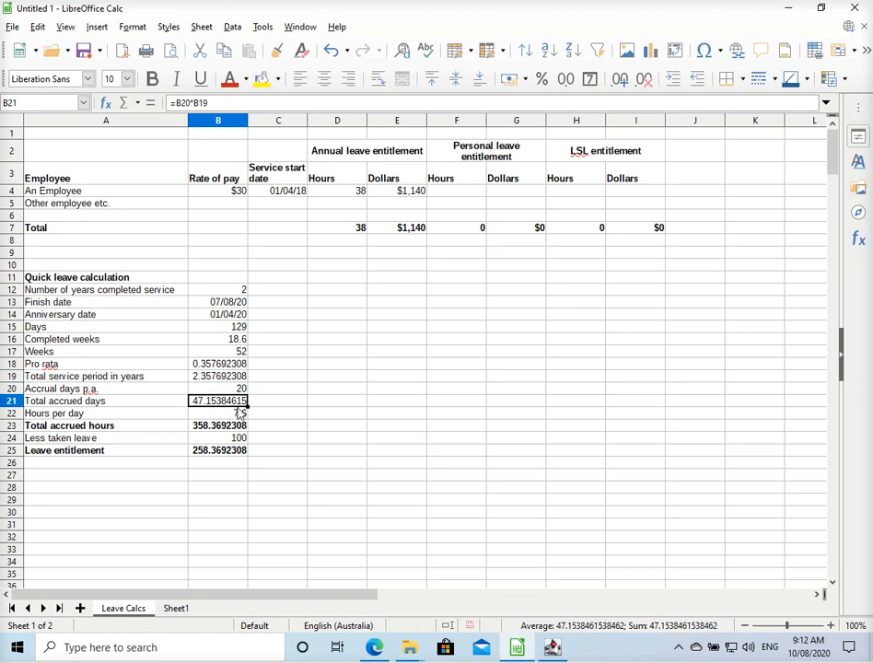
{"action": "left_click", "coordinate": [245, 416]}
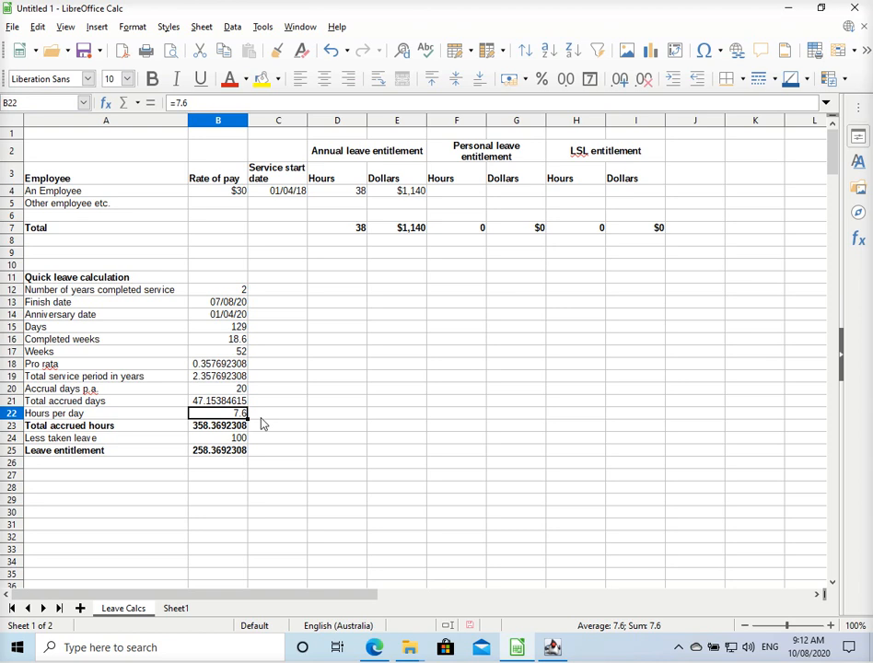
Examine the total accrued hours formula, the taken leave and leave entitlement cells, and the total service period again.
{"action": "left_click", "coordinate": [244, 425]}
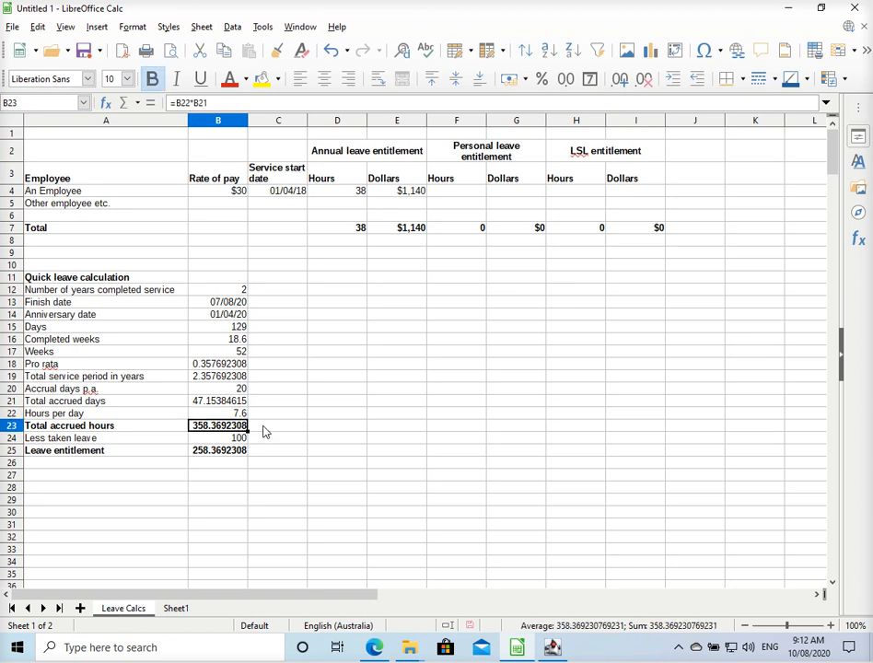
{"action": "left_click", "coordinate": [264, 428]}
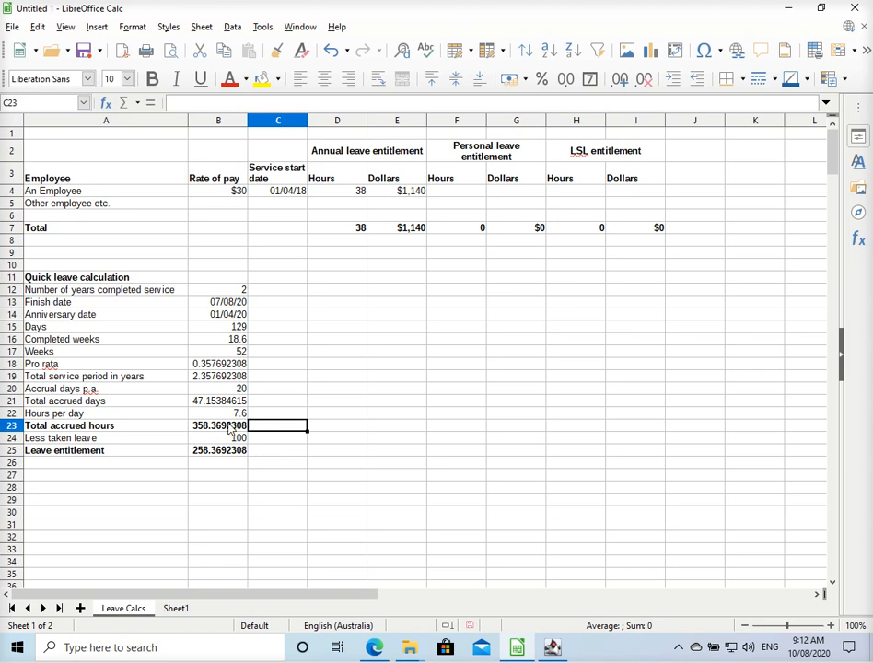
{"action": "left_click", "coordinate": [237, 429]}
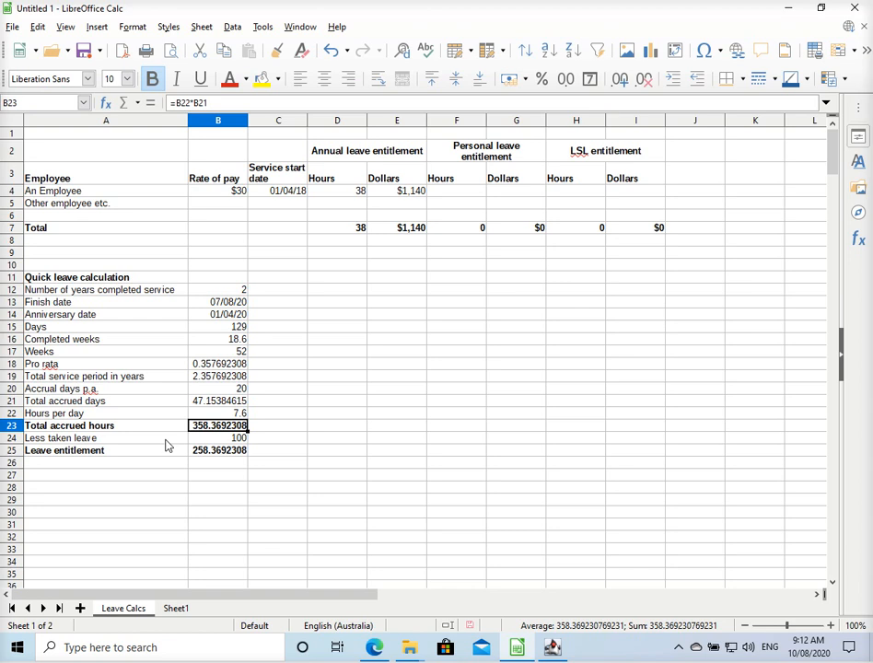
{"action": "left_click", "coordinate": [166, 445]}
{"action": "left_click", "coordinate": [226, 438]}
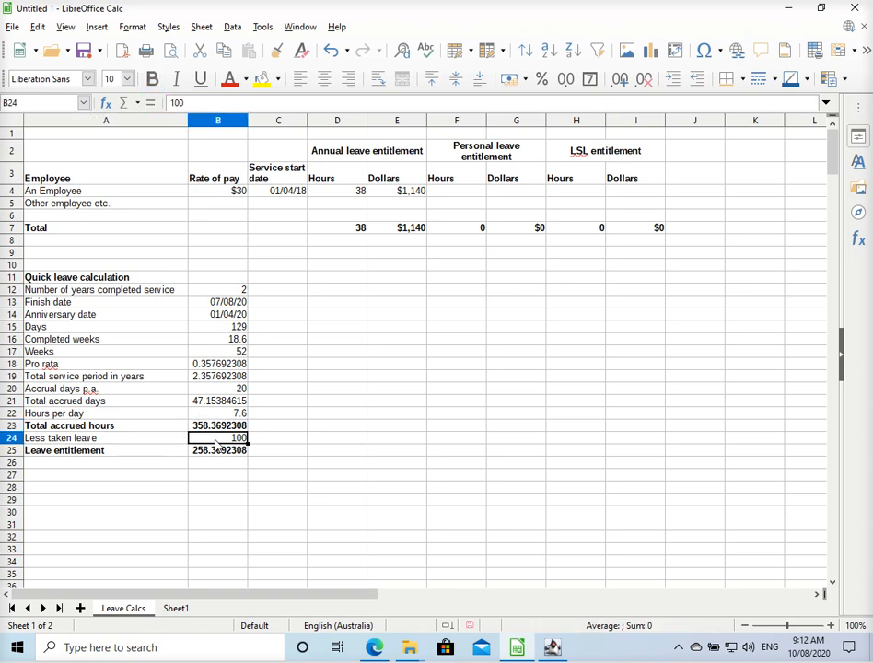
{"action": "left_click", "coordinate": [214, 450]}
{"action": "left_click", "coordinate": [241, 438]}
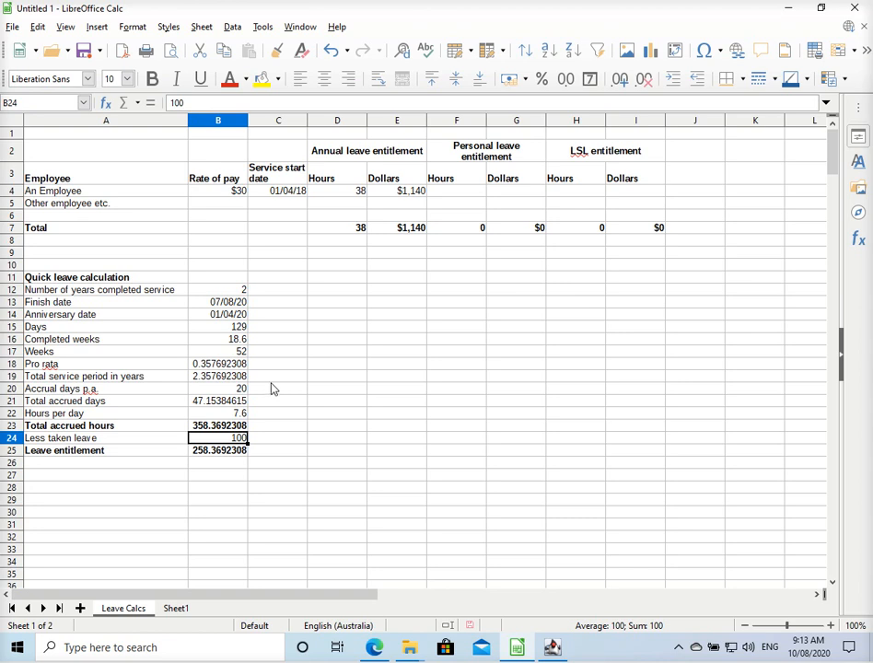
{"action": "left_click", "coordinate": [221, 377]}
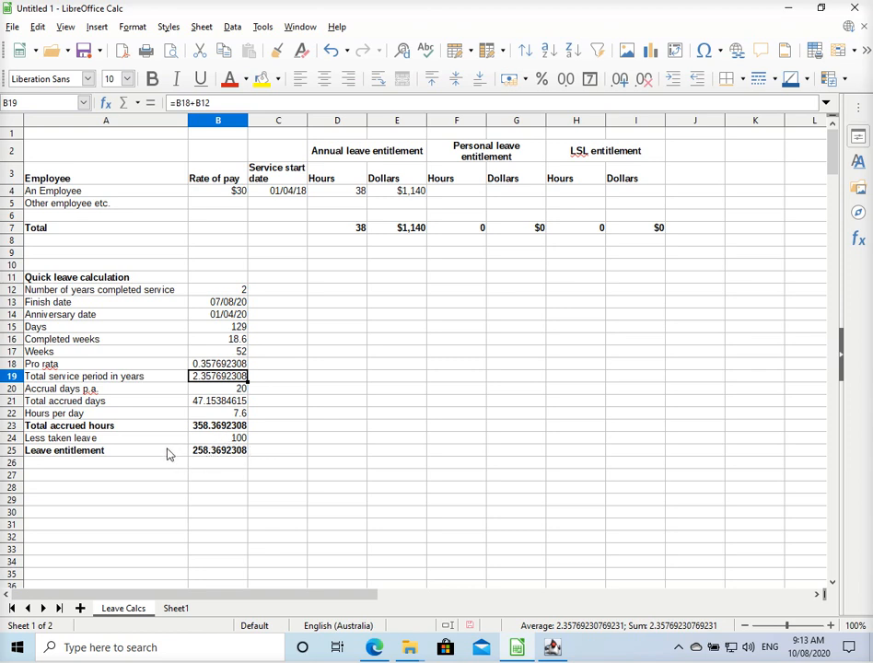
{"action": "left_click", "coordinate": [242, 429]}
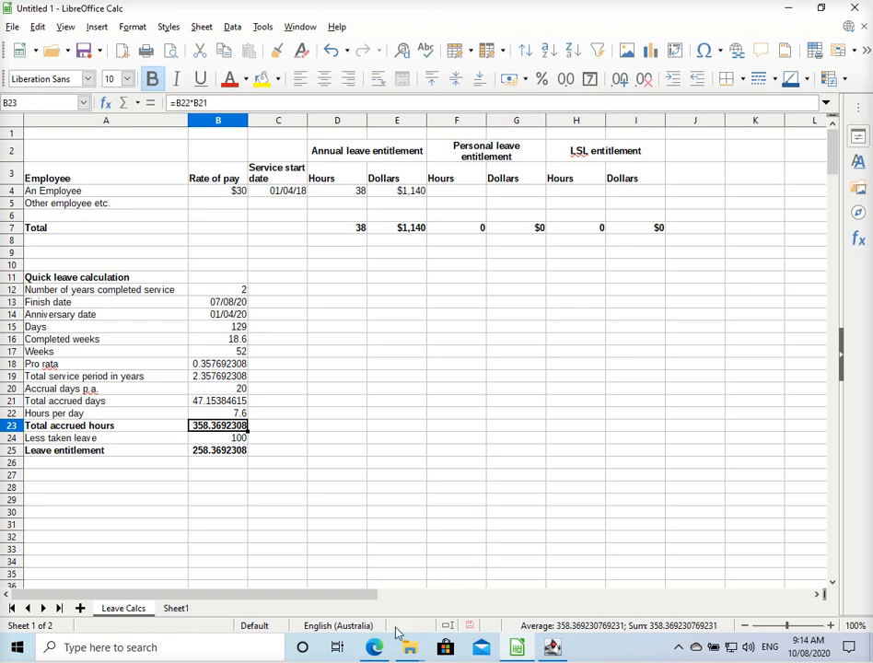
Switch to the Fair Work leave calculator in Microsoft Edge and start an annual leave entitlement calculation based on the National Employment Standards.
{"action": "mouse_move", "coordinate": [373, 651]}
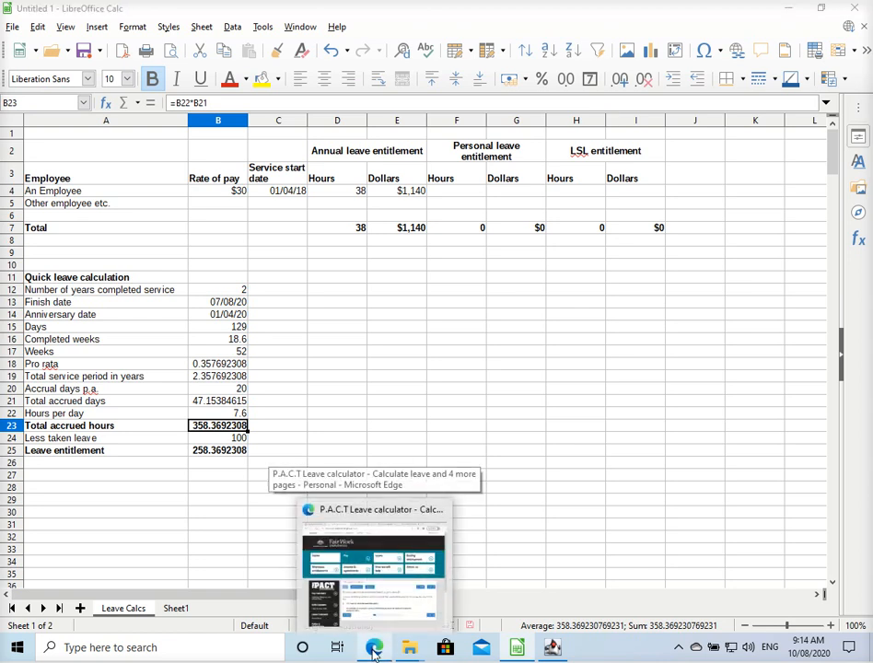
{"action": "left_click", "coordinate": [375, 650]}
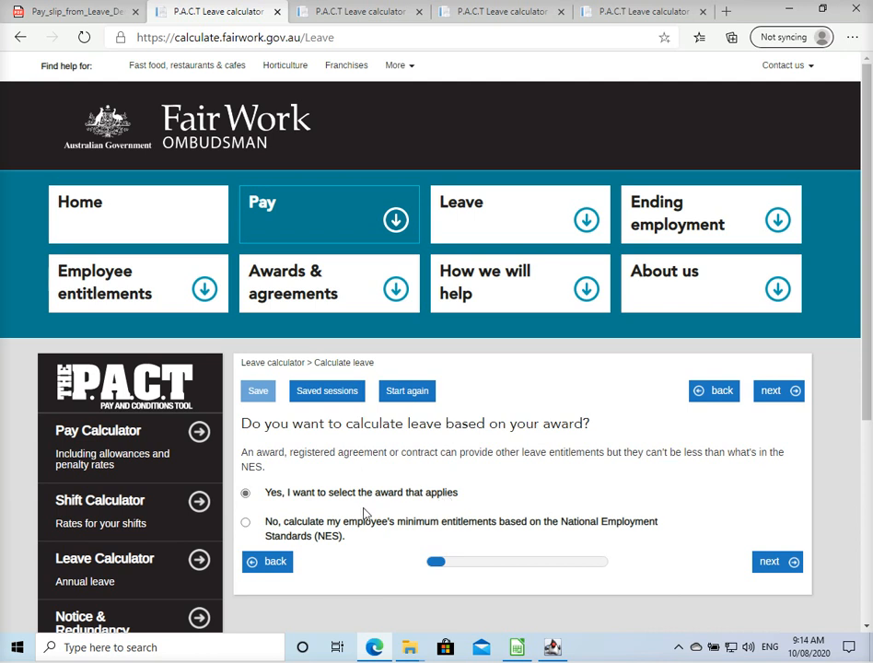
{"action": "left_click", "coordinate": [311, 528]}
{"action": "left_click", "coordinate": [775, 561]}
{"action": "left_click", "coordinate": [341, 447]}
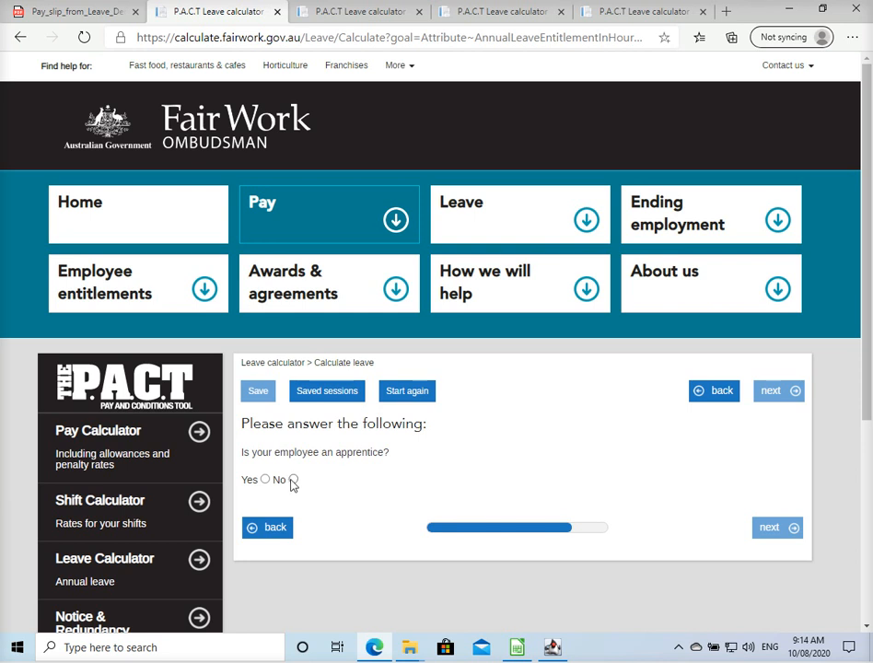
Answer No to both the apprentice and trainee questions and continue to the employment type question.
{"action": "left_click", "coordinate": [293, 481]}
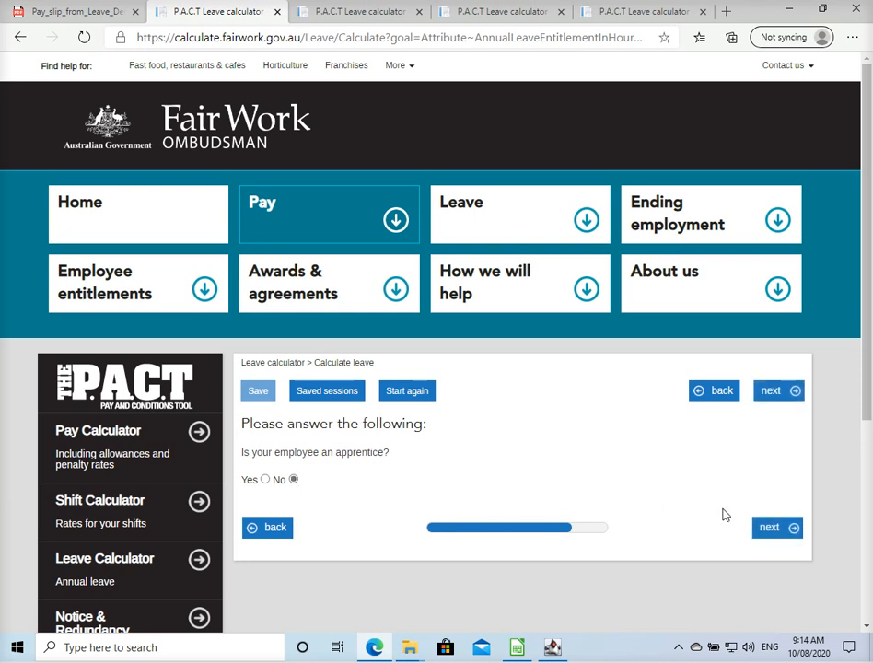
{"action": "left_click", "coordinate": [767, 528]}
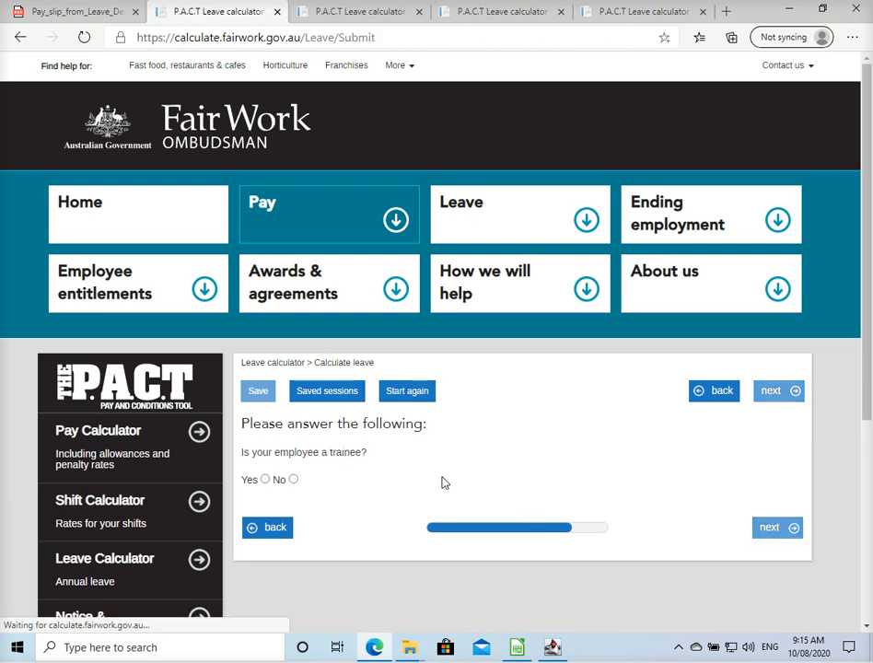
{"action": "left_click", "coordinate": [293, 484]}
{"action": "left_click", "coordinate": [768, 532]}
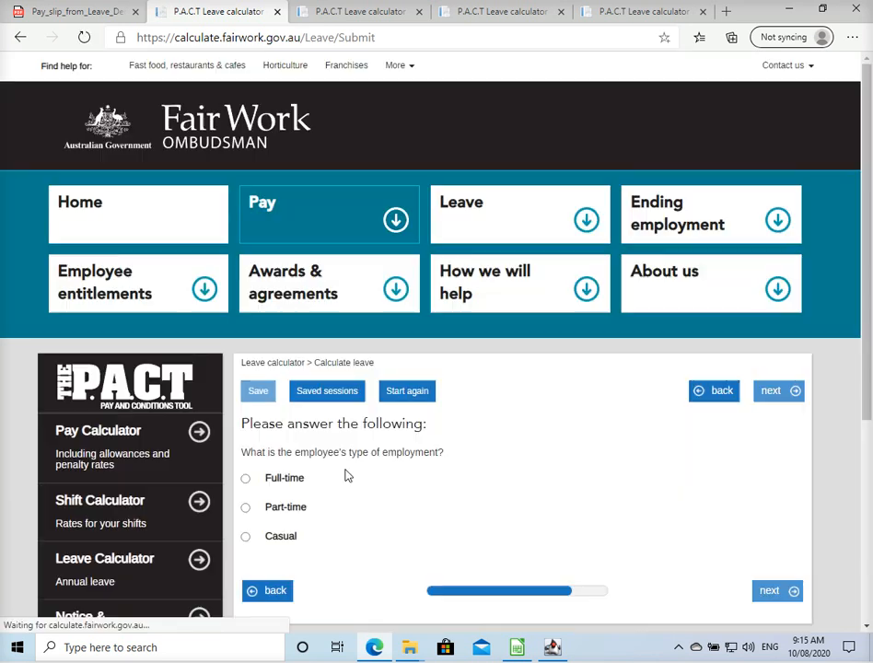
Set the employment type to Full-time and answer No to the shiftworker question, continuing to the work period questions.
{"action": "left_click", "coordinate": [281, 486]}
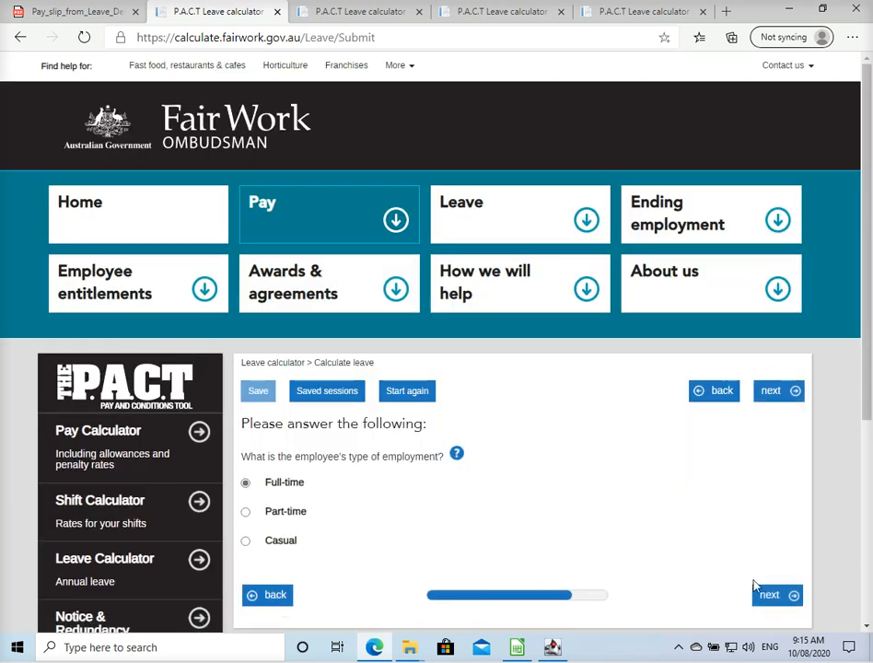
{"action": "left_click", "coordinate": [778, 595]}
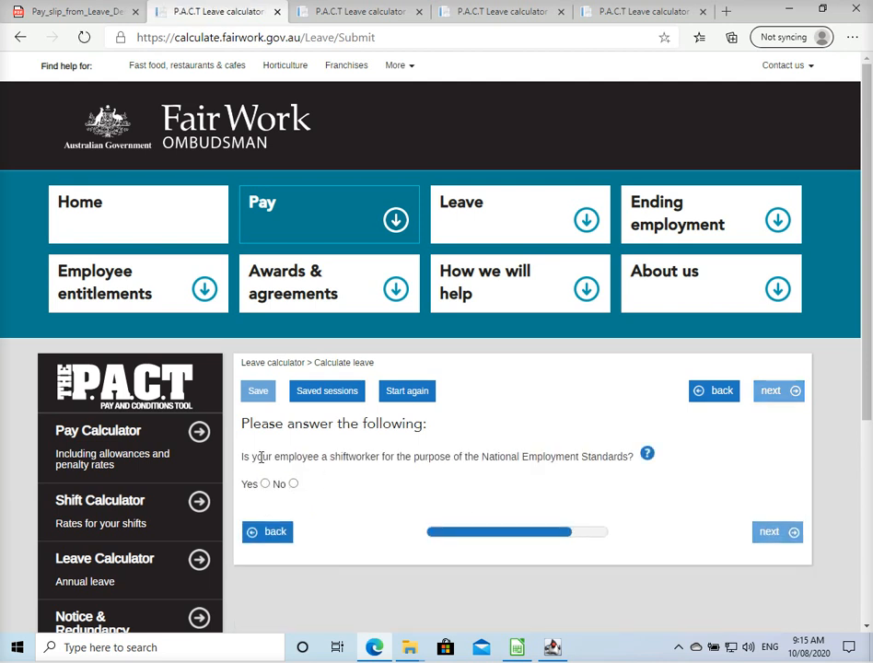
{"action": "left_click_drag", "start_coordinate": [320, 457], "coordinate": [475, 473]}
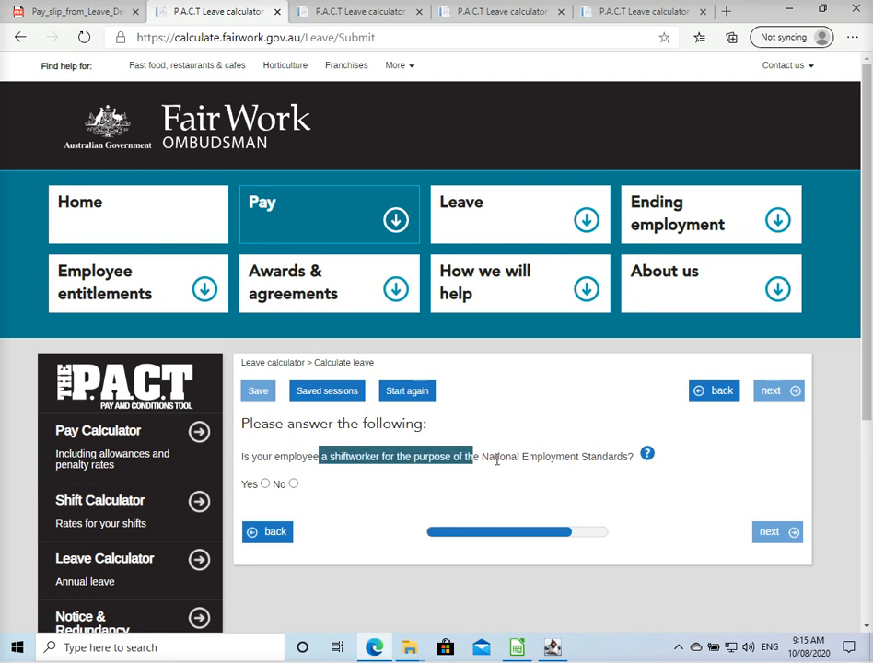
{"action": "left_click", "coordinate": [490, 461]}
{"action": "left_click", "coordinate": [293, 483]}
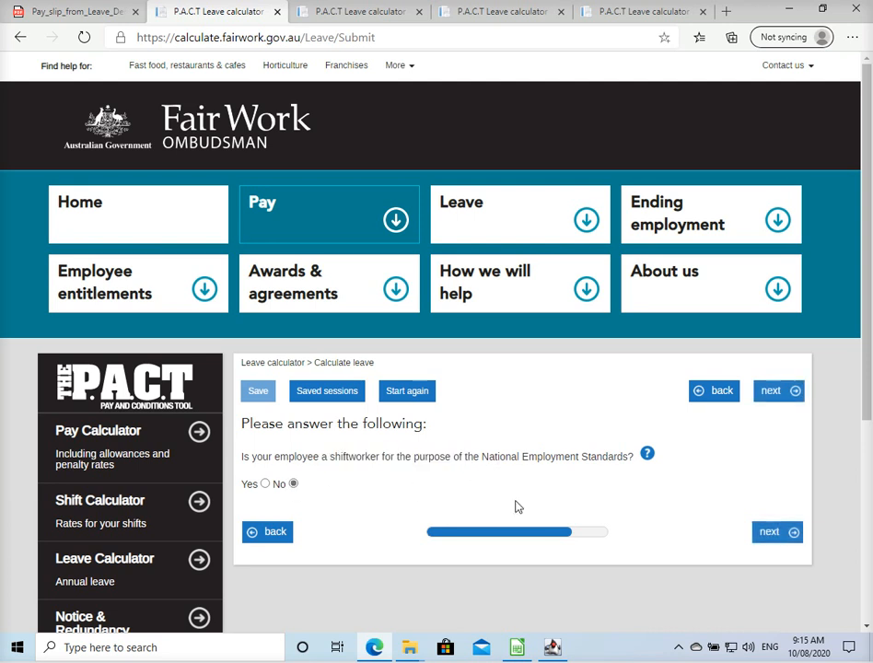
{"action": "left_click", "coordinate": [773, 533]}
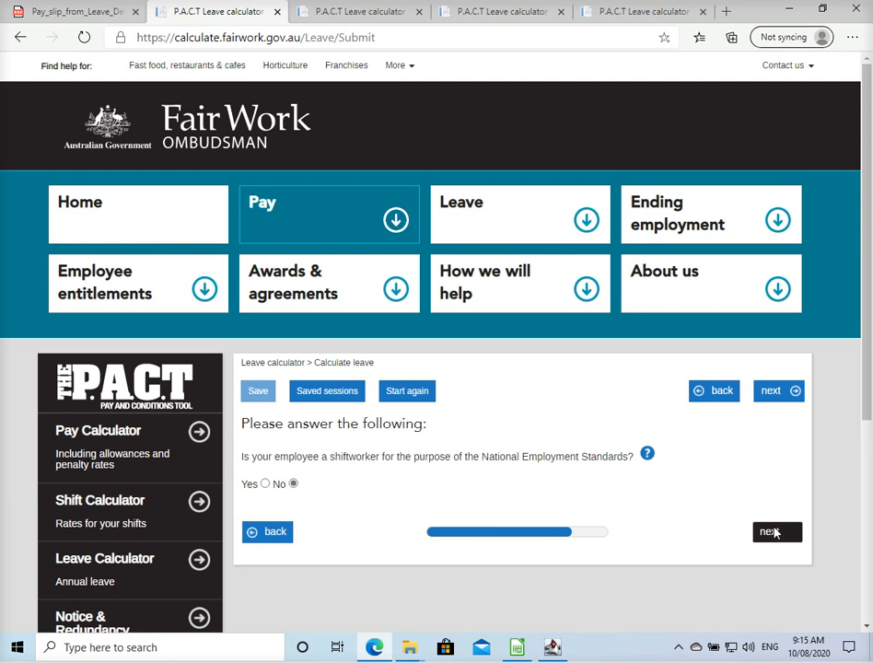
Enter 01/04/2018 as the start date and 07/08/2020 as the end date of the work period.
{"action": "scroll", "coordinate": [553, 475], "scroll_direction": "down", "scroll_amount": 1}
{"action": "scroll", "coordinate": [552, 475], "scroll_direction": "down", "scroll_amount": 3}
{"action": "left_click", "coordinate": [559, 122]}
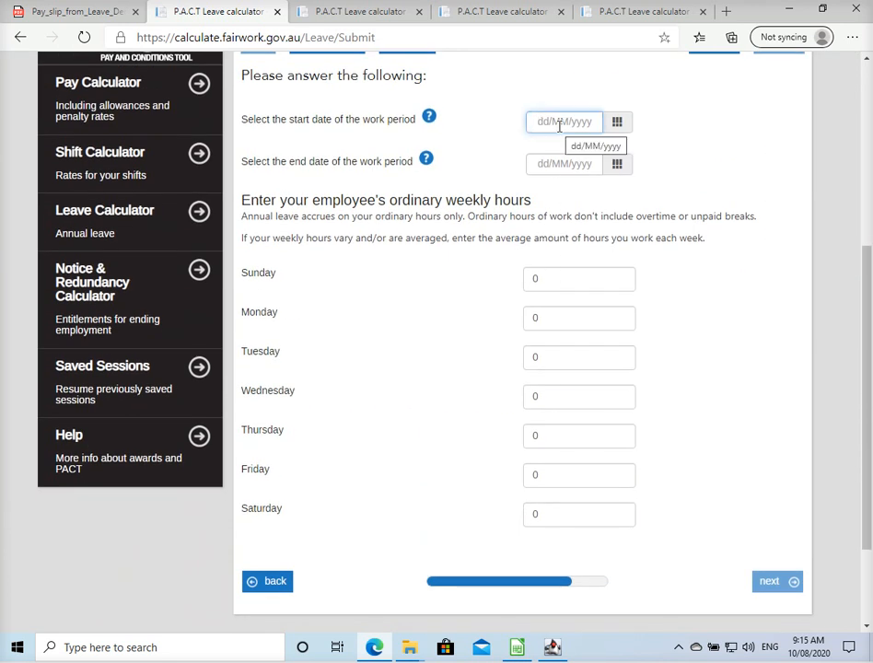
{"action": "type", "text": "01/04/2018"}
{"action": "key", "text": "Tab"}
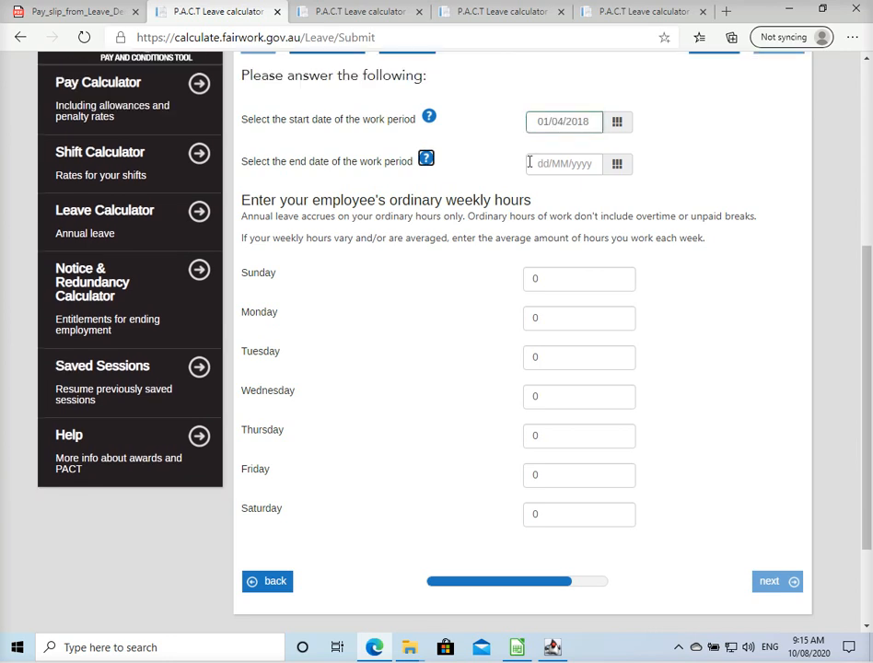
{"action": "left_click", "coordinate": [569, 165]}
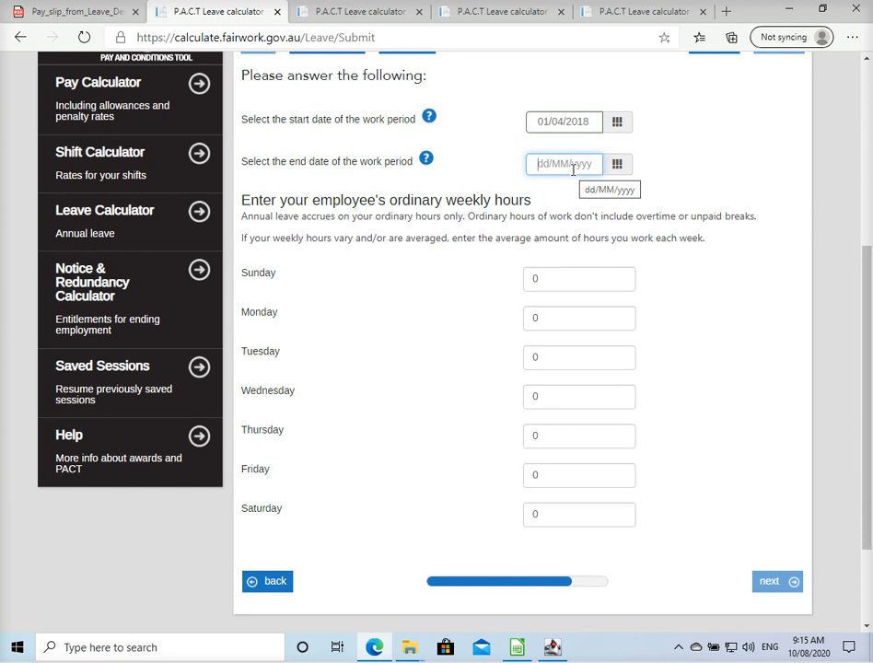
{"action": "type", "text": "07/0"}
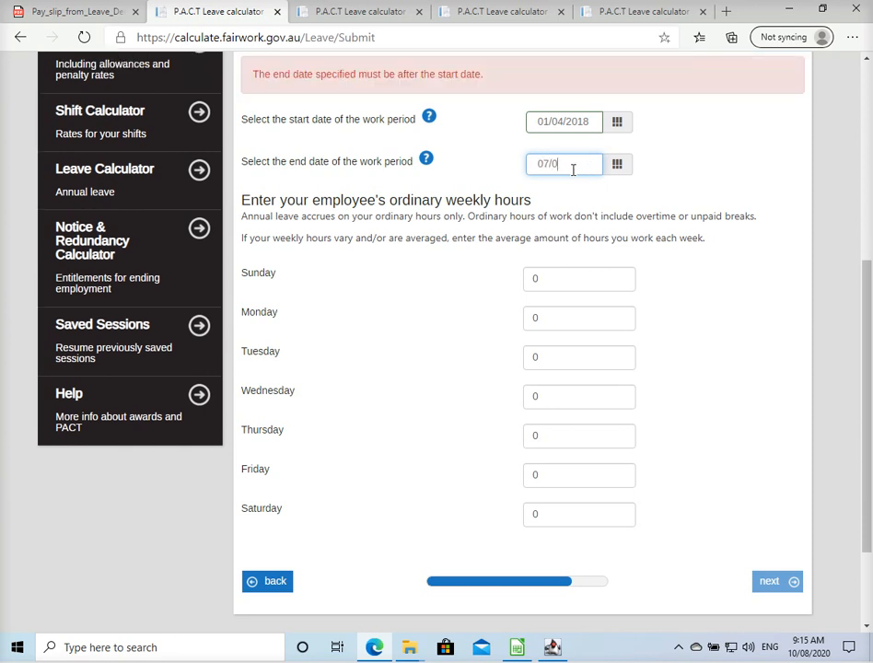
{"action": "type", "text": "8/2020"}
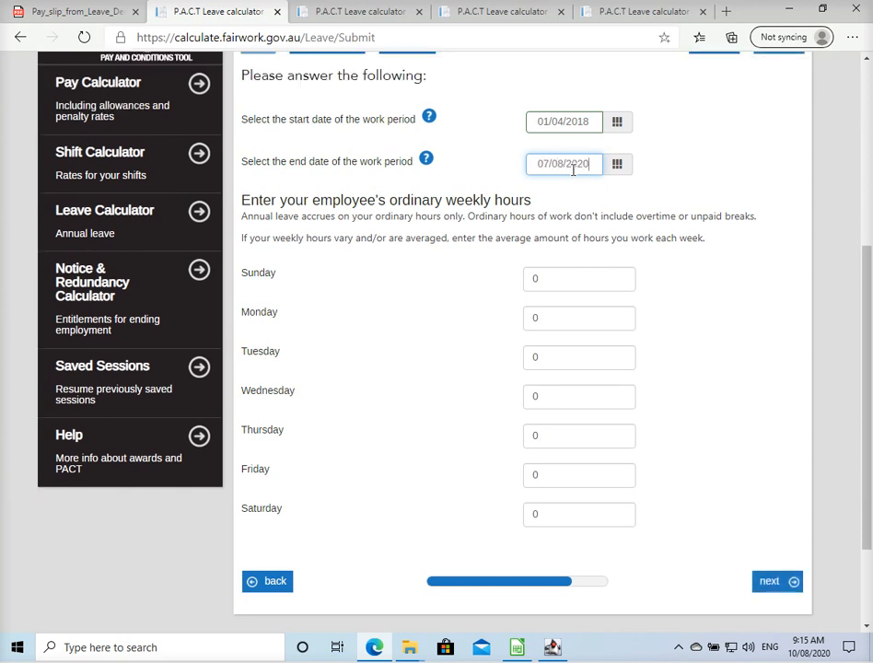
Enter 7.6 ordinary hours each for Monday, Tuesday and Wednesday.
{"action": "left_click", "coordinate": [565, 319]}
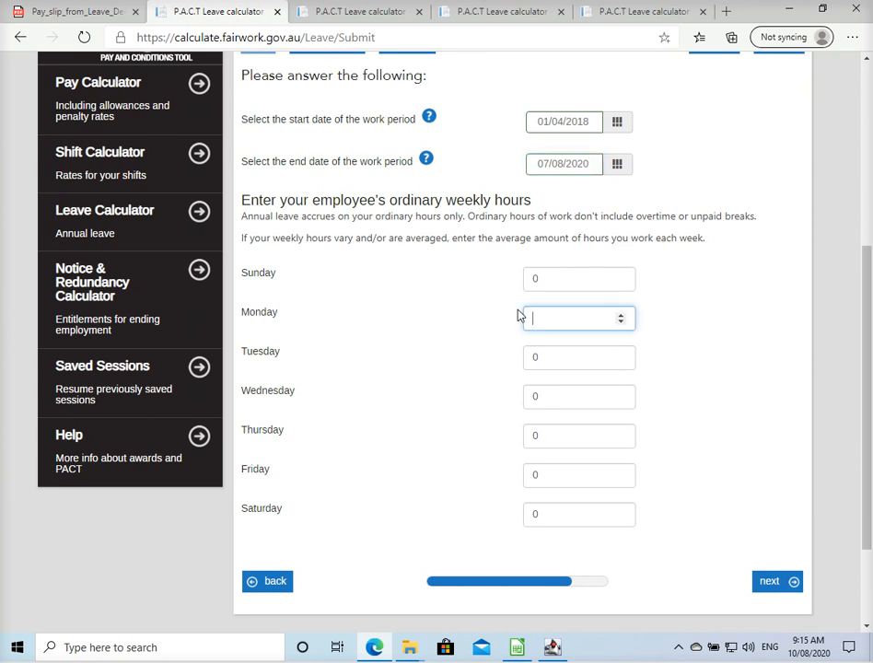
{"action": "type", "text": "7.6"}
{"action": "left_click", "coordinate": [563, 358]}
{"action": "type", "text": "7.6"}
{"action": "type", "text": "7"}
{"action": "left_click", "coordinate": [557, 386]}
{"action": "left_click", "coordinate": [577, 357]}
{"action": "key", "text": "BackSpace"}
{"action": "left_click", "coordinate": [581, 386]}
{"action": "type", "text": "7.6"}
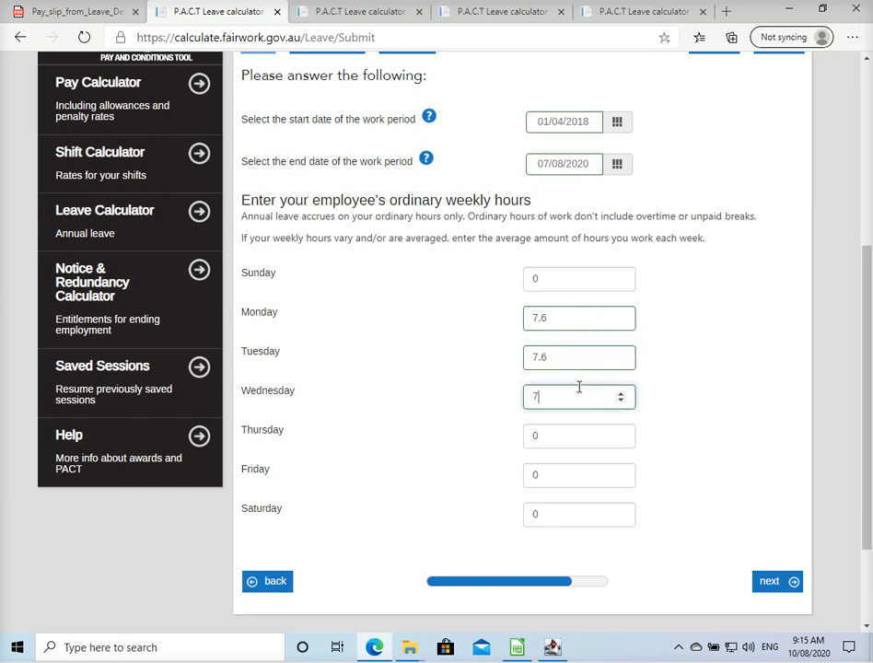
Enter 7.6 ordinary hours for Thursday and Friday and 0 for Saturday, then submit the weekly hours.
{"action": "left_click", "coordinate": [562, 434]}
{"action": "type", "text": "7.6"}
{"action": "left_click", "coordinate": [555, 470]}
{"action": "type", "text": "7.6"}
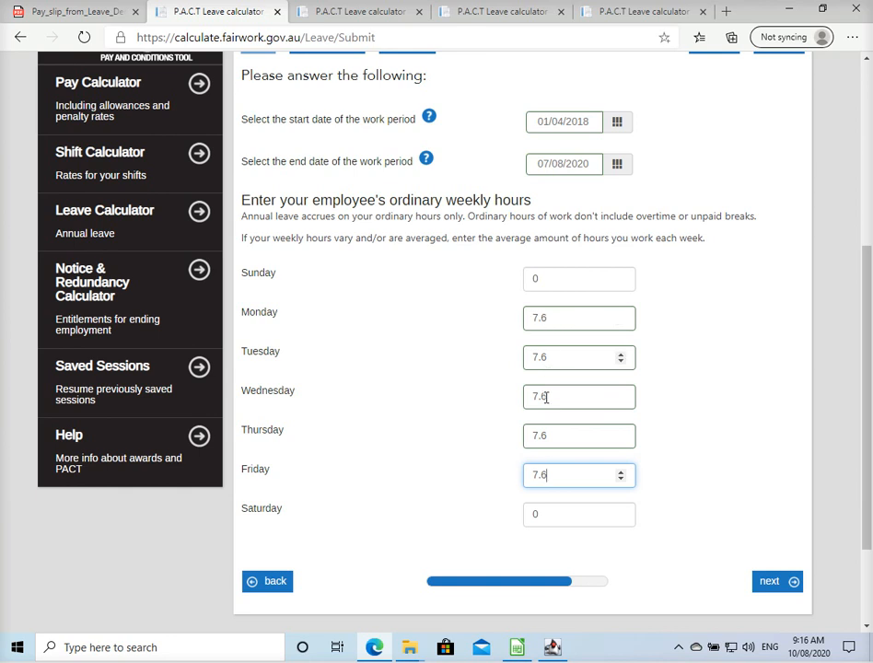
{"action": "left_click", "coordinate": [610, 516]}
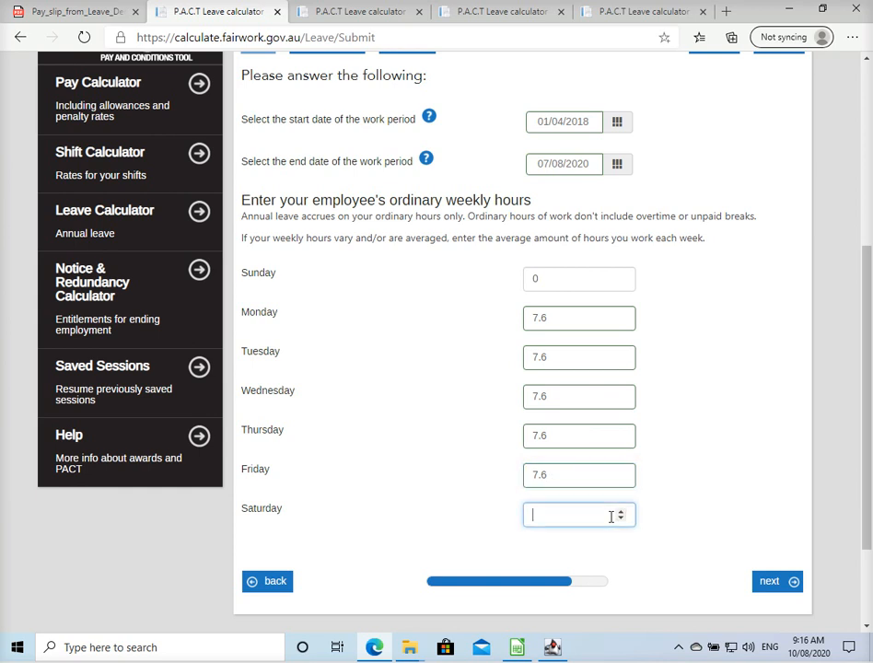
{"action": "type", "text": "0"}
{"action": "left_click", "coordinate": [778, 582]}
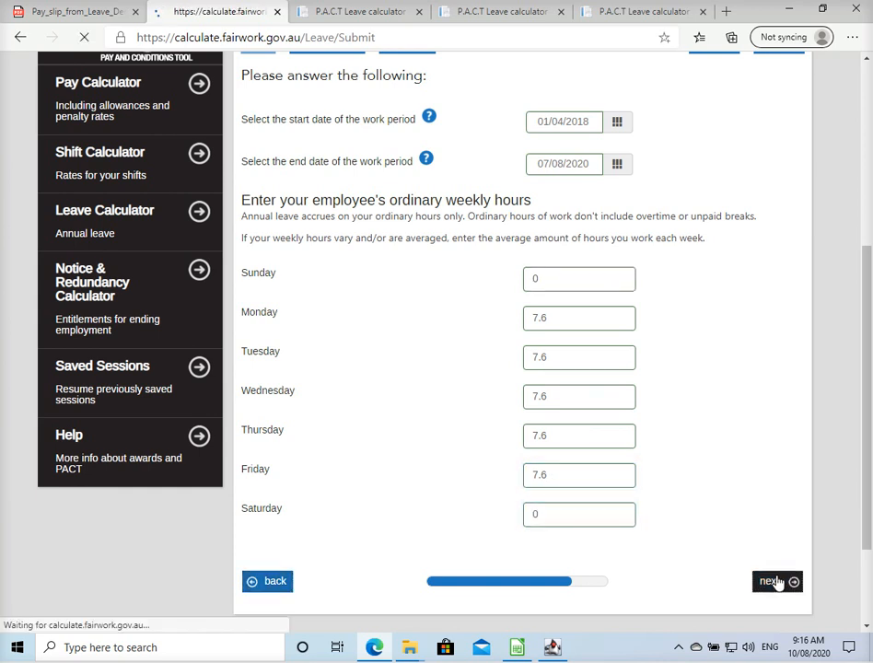
Review the unpaid parental leave question, keep 0 weeks and 0 hours, and continue.
{"action": "scroll", "coordinate": [555, 470], "scroll_direction": "down", "scroll_amount": 1}
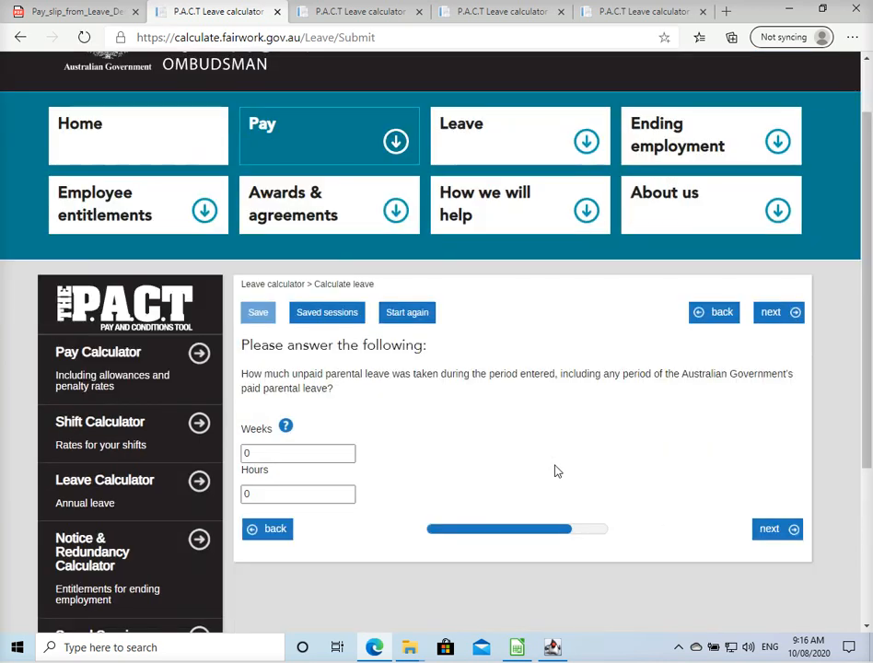
{"action": "scroll", "coordinate": [555, 471], "scroll_direction": "down", "scroll_amount": 1}
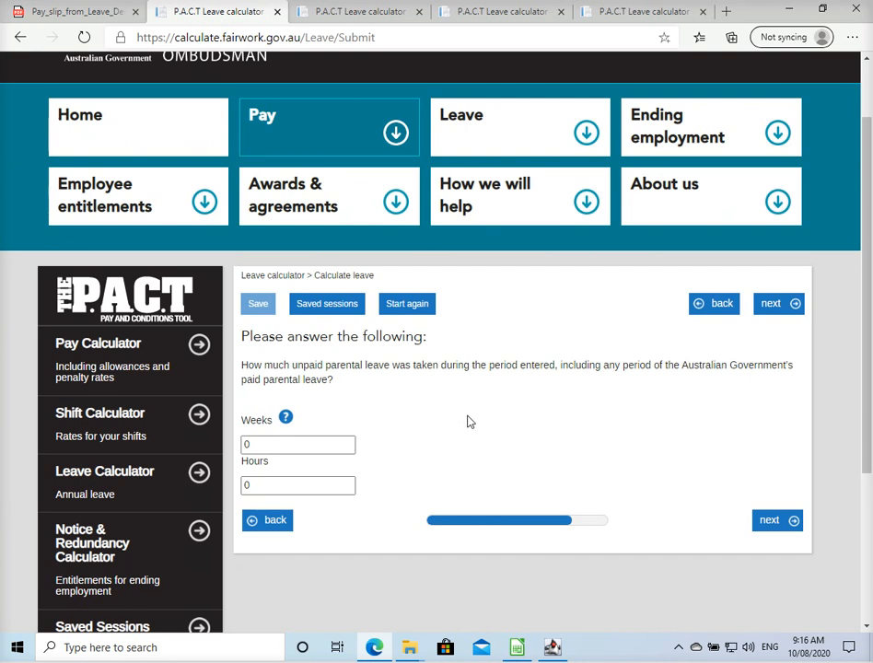
{"action": "double_click", "coordinate": [301, 364]}
{"action": "left_click_drag", "start_coordinate": [349, 365], "coordinate": [387, 365]}
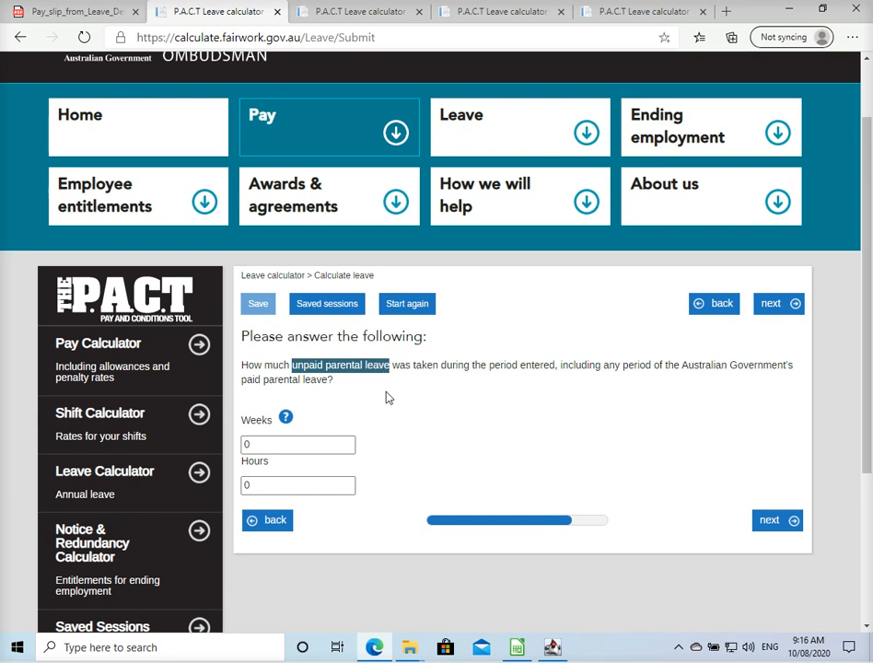
{"action": "double_click", "coordinate": [703, 365]}
{"action": "left_click_drag", "start_coordinate": [703, 364], "coordinate": [783, 366]}
{"action": "left_click", "coordinate": [327, 379], "text": "shift"}
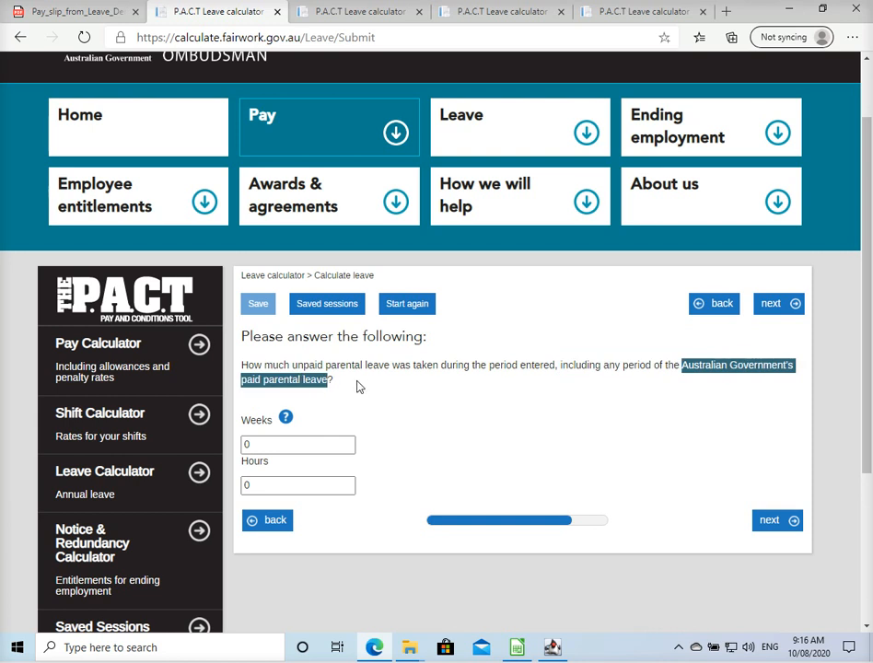
{"action": "left_click", "coordinate": [375, 364]}
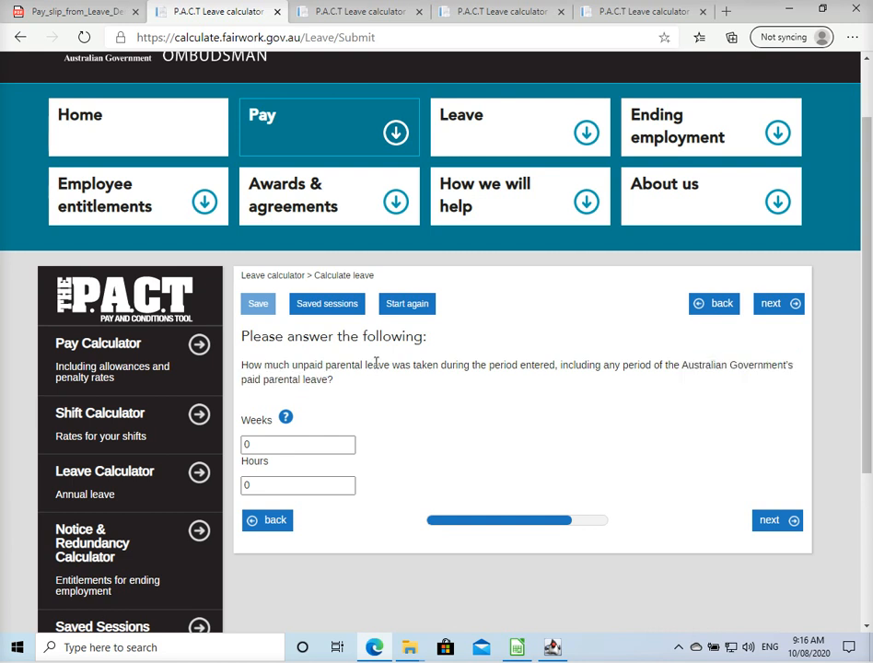
{"action": "left_click", "coordinate": [771, 528]}
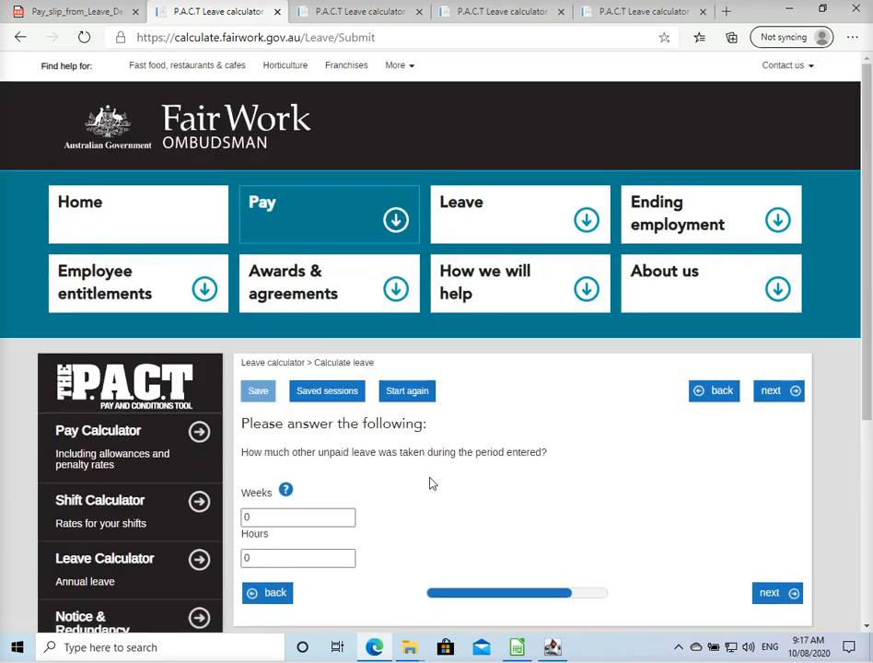
Keep other unpaid leave and paid annual leave taken at 0 weeks and 0 hours, continuing to the leave summary.
{"action": "left_click_drag", "start_coordinate": [319, 456], "coordinate": [402, 457]}
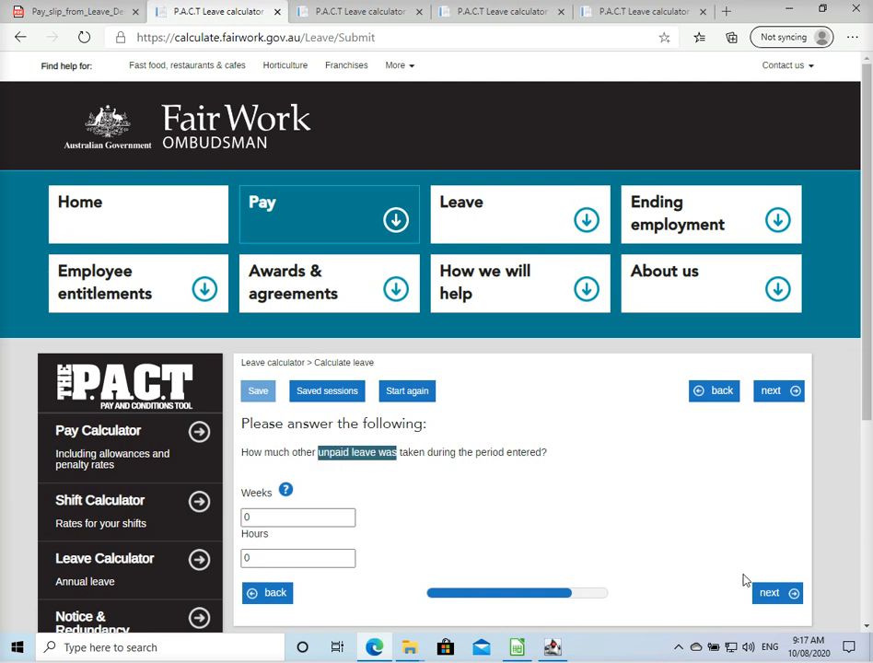
{"action": "left_click", "coordinate": [765, 594]}
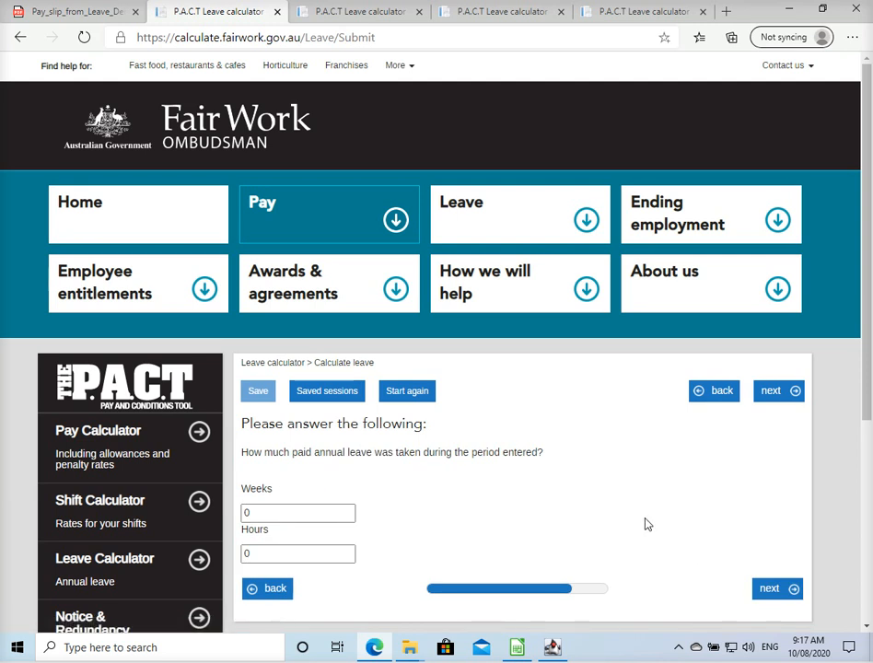
{"action": "left_click_drag", "start_coordinate": [333, 452], "coordinate": [403, 454]}
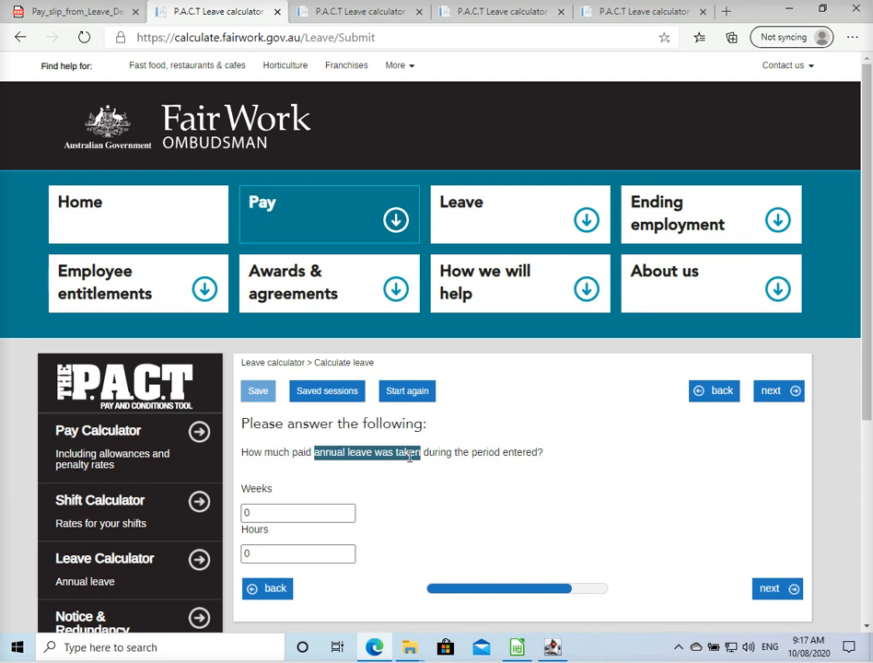
{"action": "left_click", "coordinate": [410, 454]}
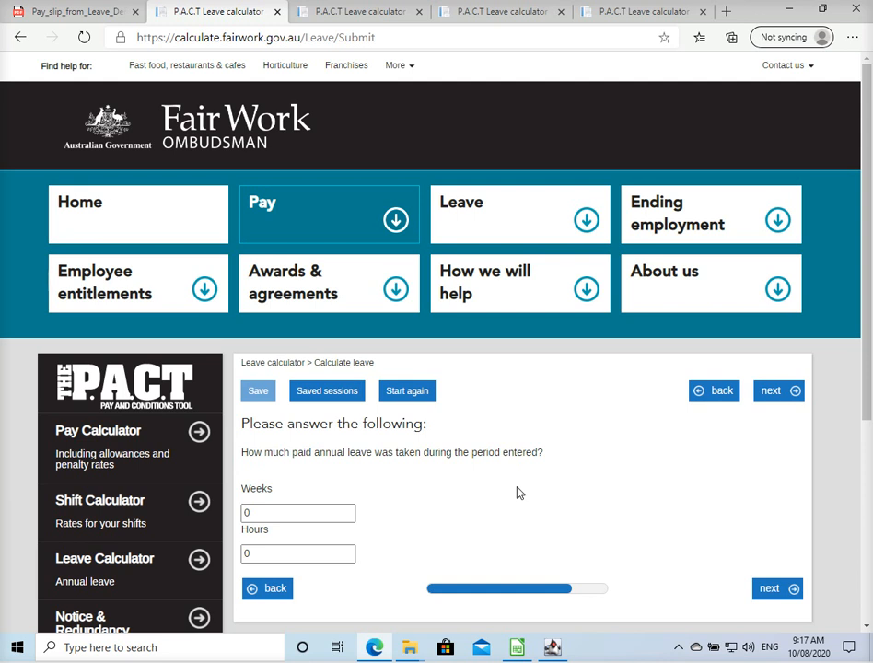
{"action": "left_click", "coordinate": [765, 590]}
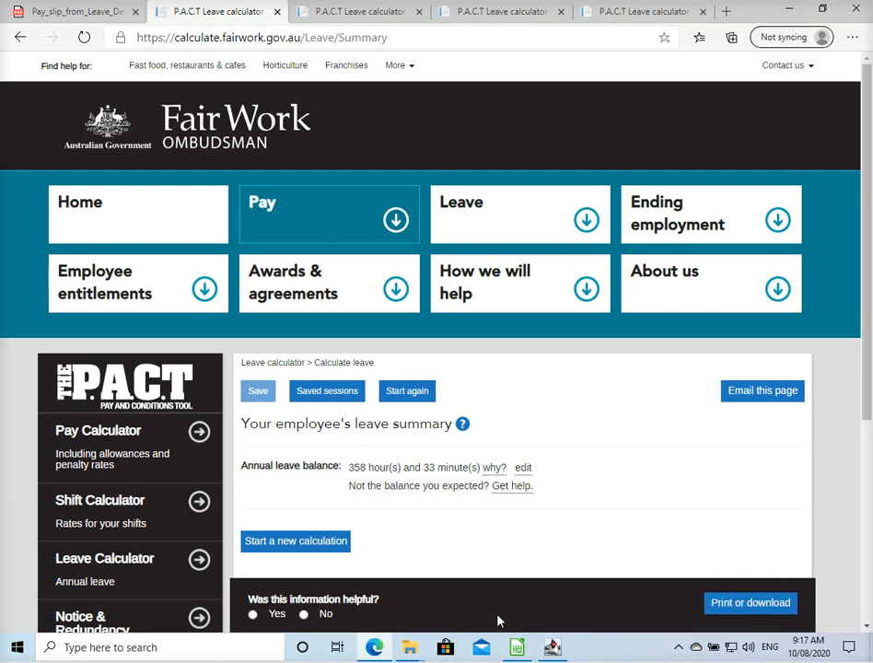
Switch to the LibreOffice Calc leave spreadsheet and enter =358+33/60 in cell D23 beside the total accrued hours.
{"action": "left_click", "coordinate": [516, 647]}
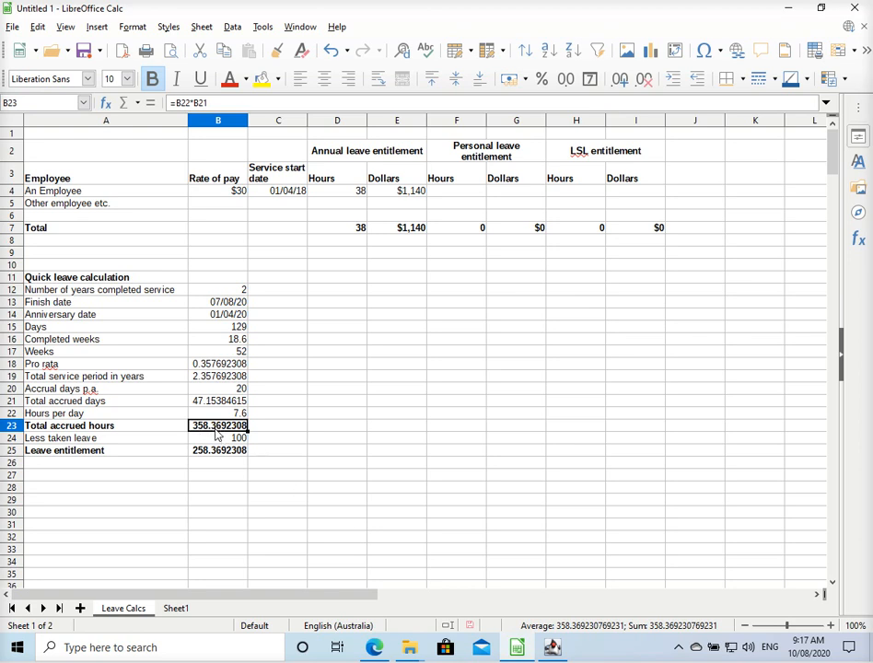
{"action": "left_click", "coordinate": [323, 433]}
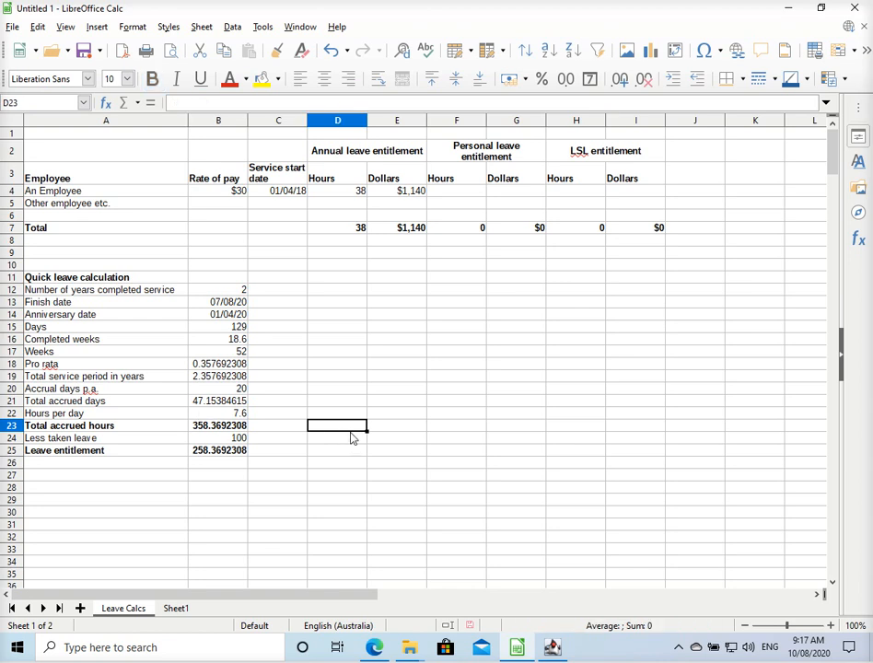
{"action": "type", "text": "=358"}
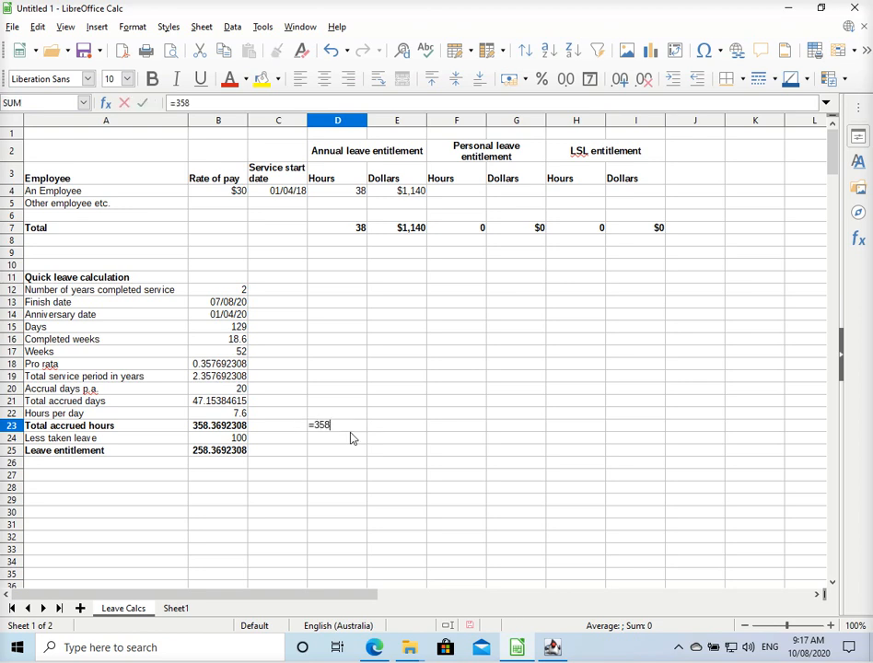
{"action": "type", "text": "+33/60"}
{"action": "key", "text": "Return"}
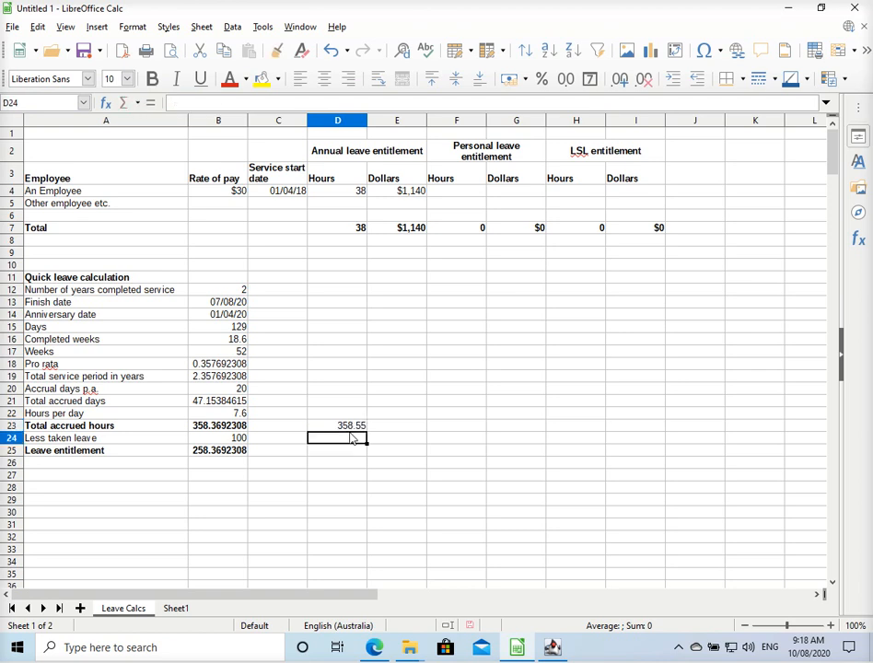
{"action": "left_click", "coordinate": [339, 428]}
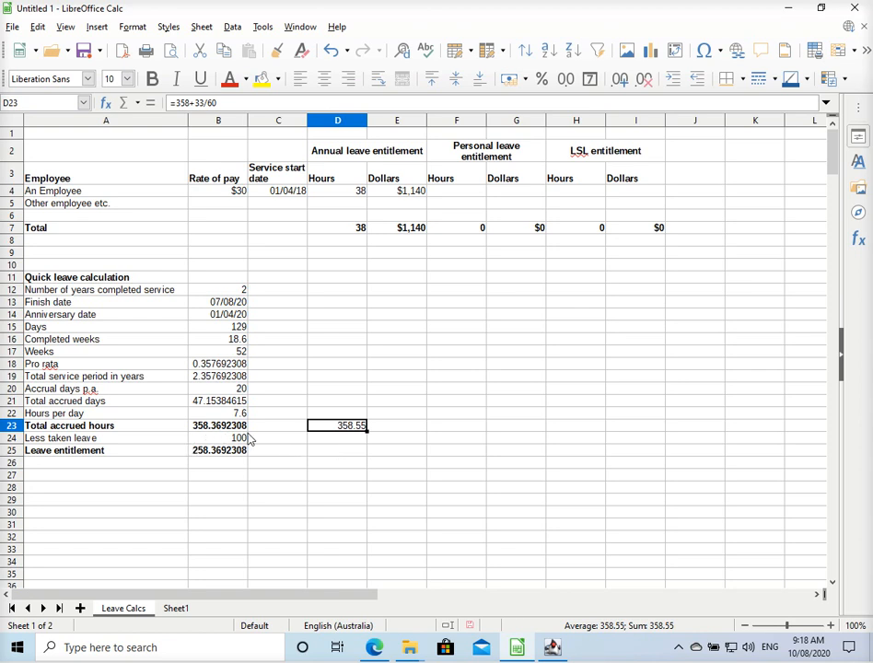
Return to the Fair Work calculator in Microsoft Edge, open the annual leave balance explanation and examine each term of its formula.
{"action": "left_click", "coordinate": [374, 647]}
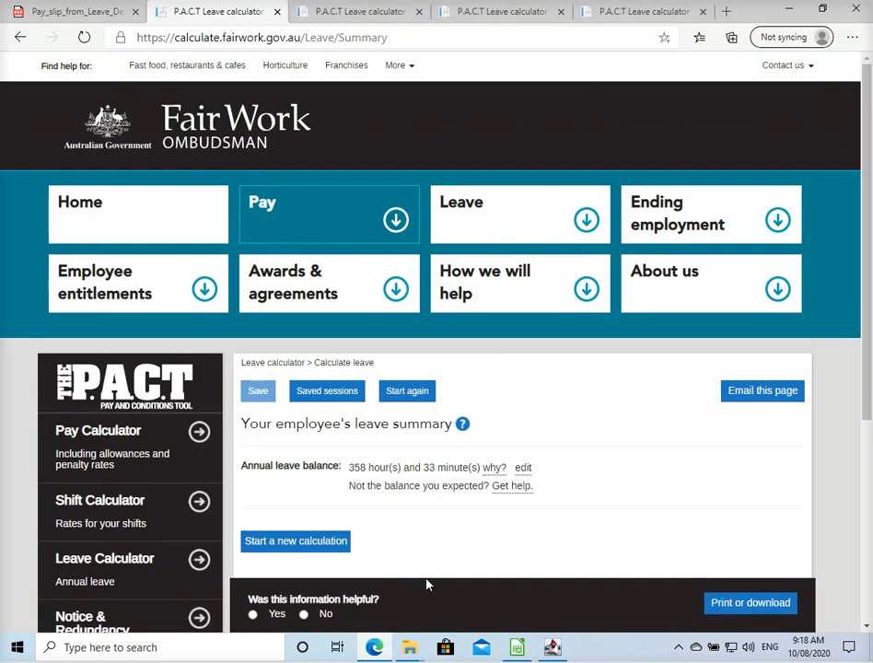
{"action": "left_click", "coordinate": [495, 470]}
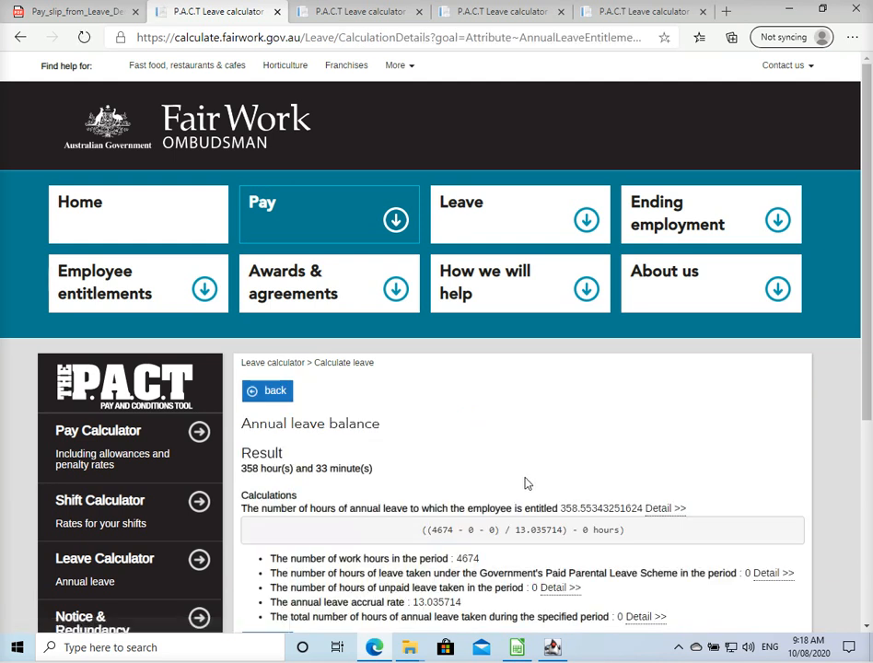
{"action": "scroll", "coordinate": [525, 482], "scroll_direction": "down", "scroll_amount": 1}
{"action": "scroll", "coordinate": [527, 485], "scroll_direction": "down", "scroll_amount": 1}
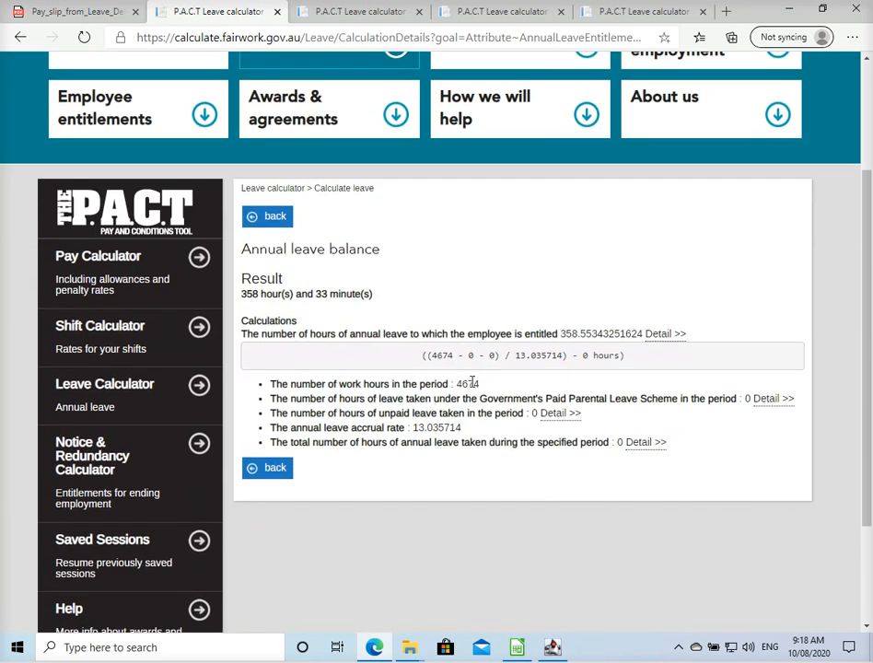
{"action": "double_click", "coordinate": [432, 355]}
{"action": "double_click", "coordinate": [471, 356]}
{"action": "left_click", "coordinate": [490, 355]}
{"action": "left_click_drag", "start_coordinate": [489, 354], "coordinate": [498, 355]}
{"action": "left_click", "coordinate": [519, 354]}
{"action": "left_click_drag", "start_coordinate": [517, 354], "coordinate": [562, 355]}
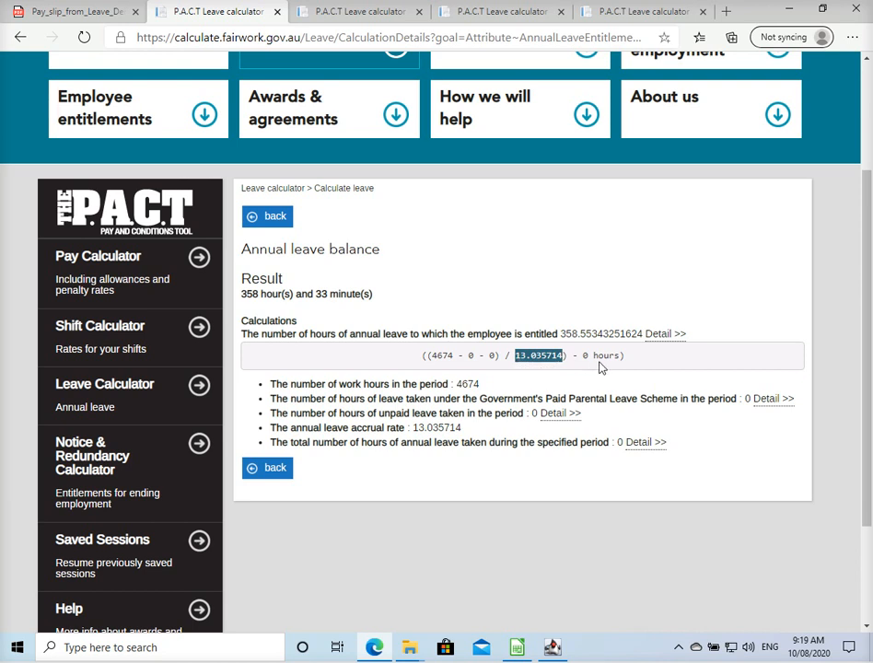
Examine the leave-taken and work-hours terms of the formula, switch to LibreOffice Calc and review the quick leave calculation from completed years to weeks.
{"action": "left_click_drag", "start_coordinate": [582, 356], "coordinate": [619, 357]}
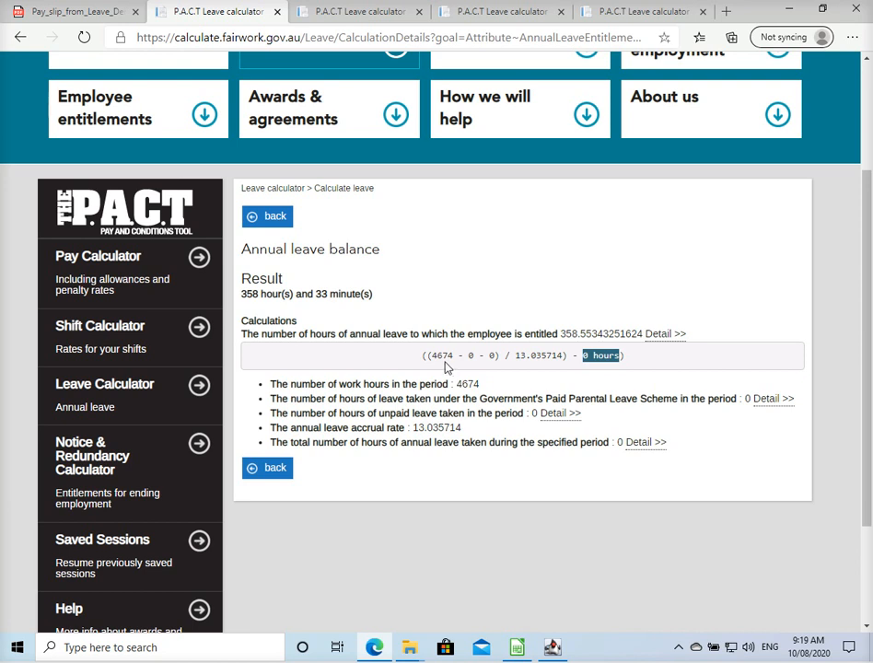
{"action": "double_click", "coordinate": [440, 355]}
{"action": "left_click", "coordinate": [514, 650]}
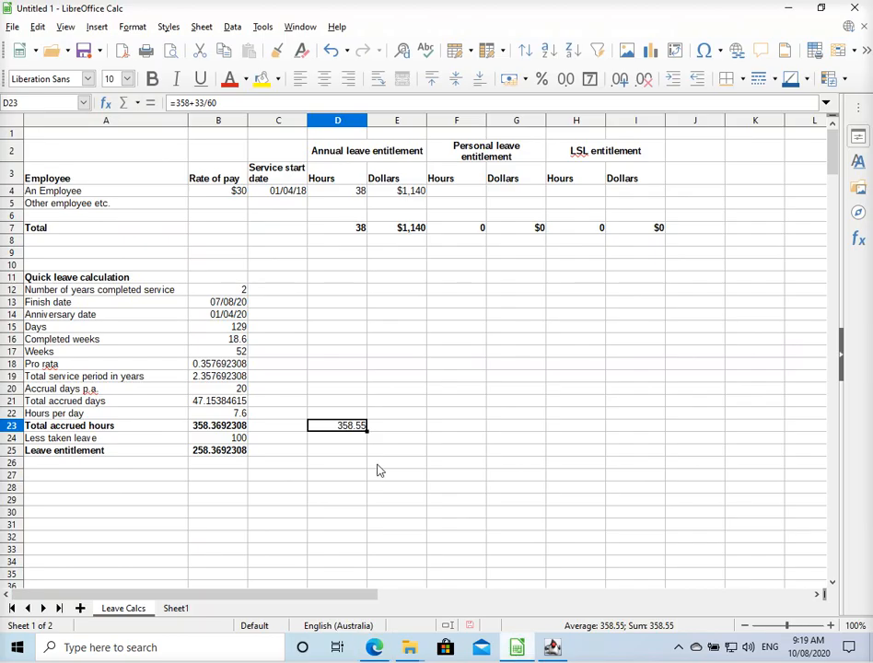
{"action": "left_click_drag", "start_coordinate": [166, 289], "coordinate": [218, 293]}
{"action": "left_click", "coordinate": [218, 291]}
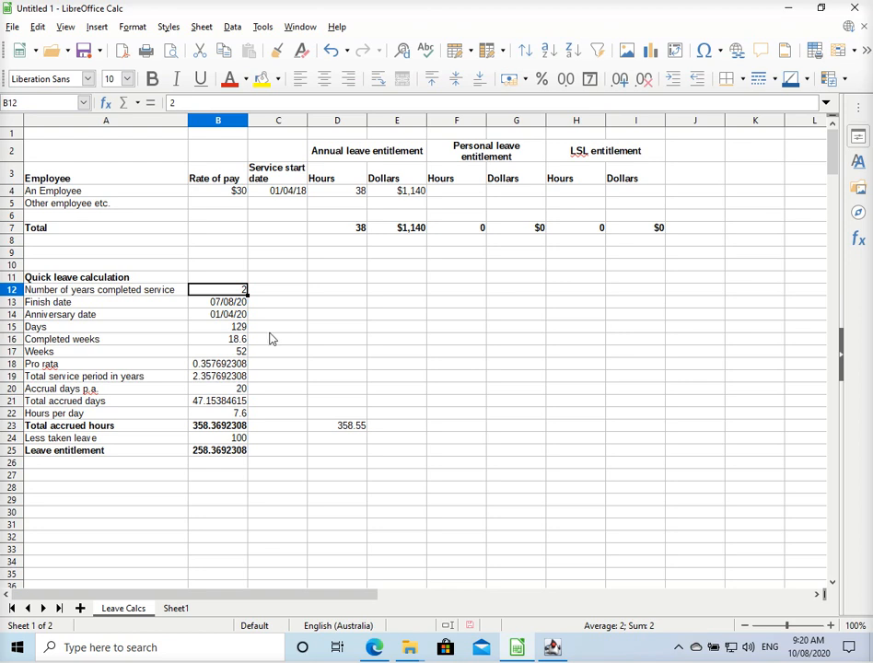
{"action": "key", "text": "Down"}
{"action": "key", "text": "Down"}
{"action": "key", "text": "Down"}
{"action": "key", "text": "Down"}
{"action": "key", "text": "Down"}
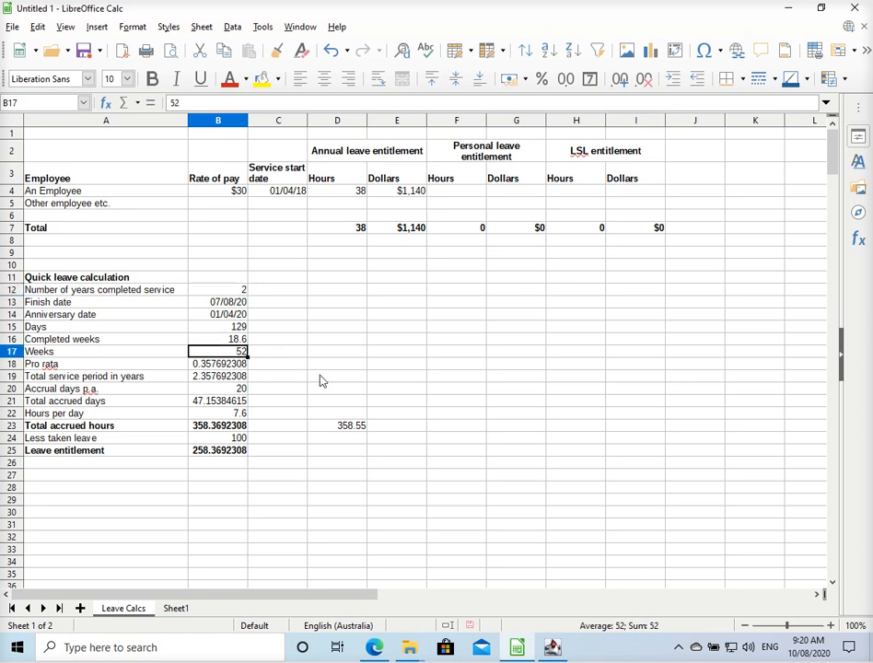
Return to the Fair Work calculator in Microsoft Edge and examine the accrual rate divisor in the annual leave balance formula.
{"action": "left_click", "coordinate": [385, 653]}
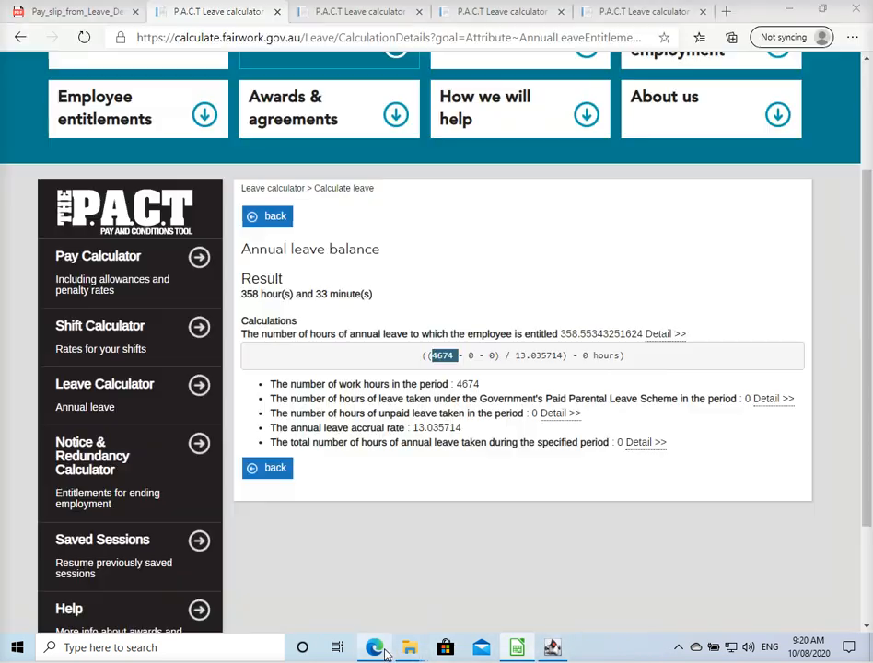
{"action": "left_click", "coordinate": [504, 357]}
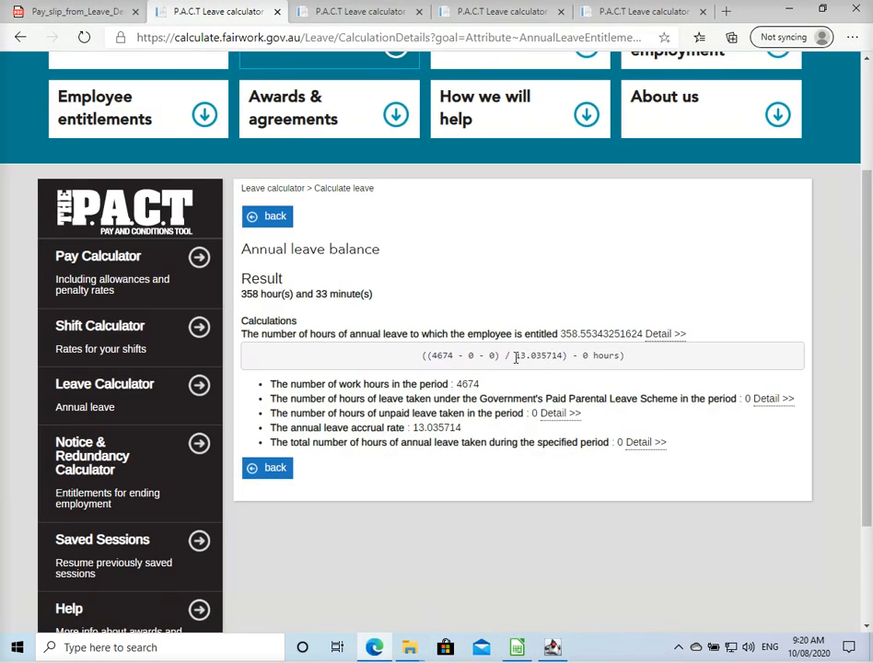
{"action": "left_click_drag", "start_coordinate": [512, 355], "coordinate": [555, 355]}
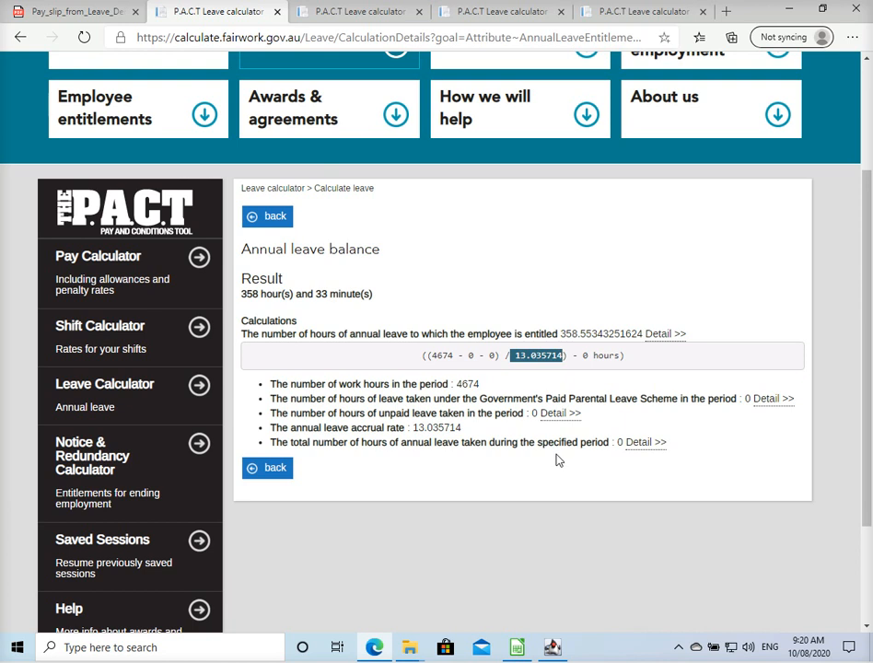
Switch to LibreOffice Calc and work out the exact weeks in a year by entering =+365/7 in cell F16.
{"action": "left_click", "coordinate": [516, 648]}
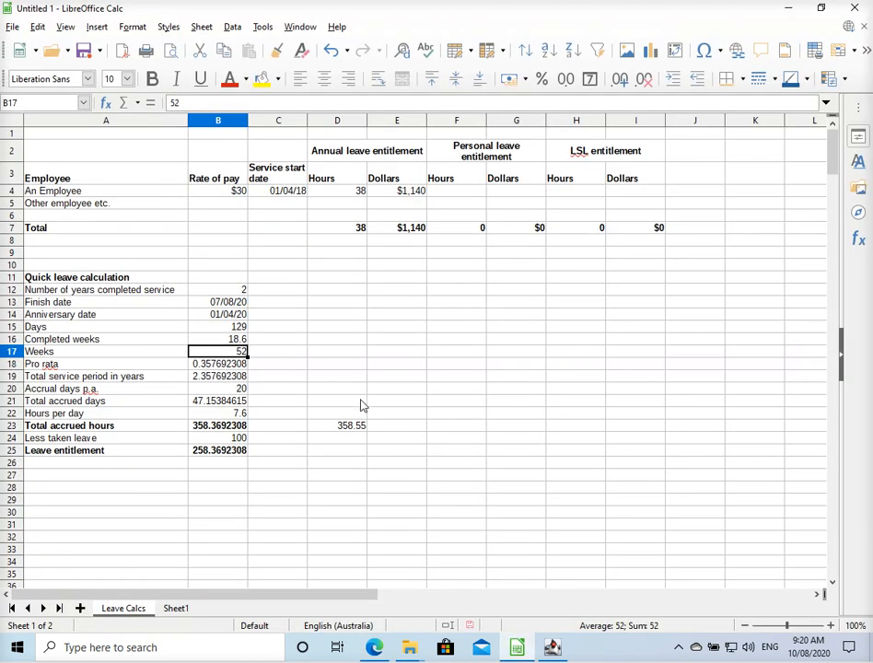
{"action": "left_click", "coordinate": [433, 344]}
{"action": "type", "text": "+"}
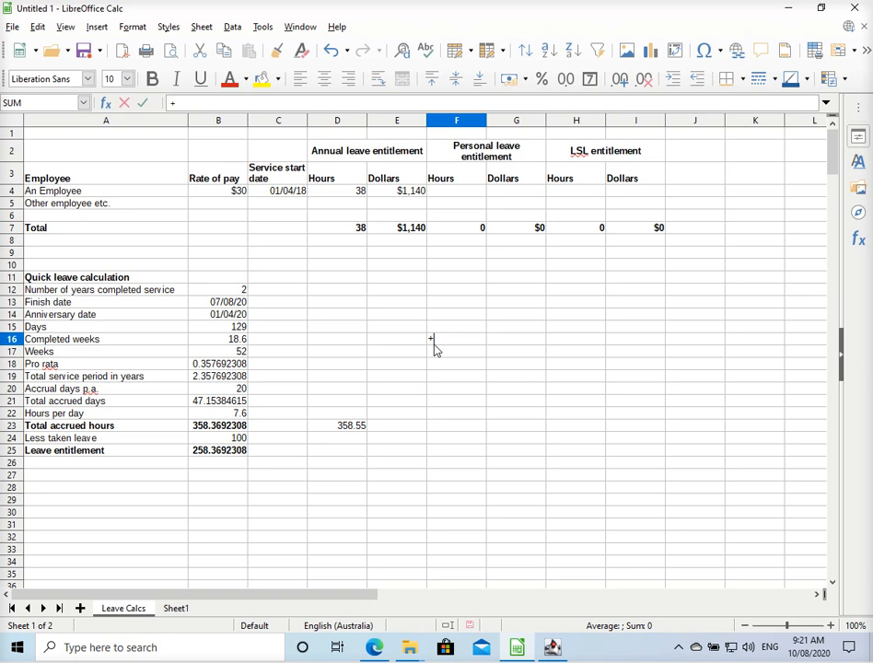
{"action": "type", "text": "365/7"}
{"action": "key", "text": "Return"}
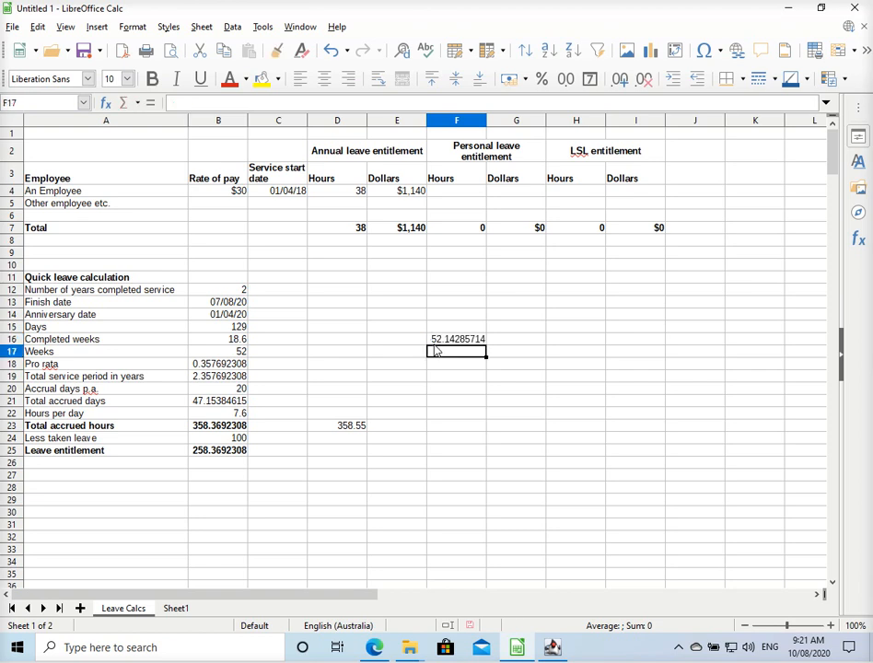
{"action": "key", "text": "Up"}
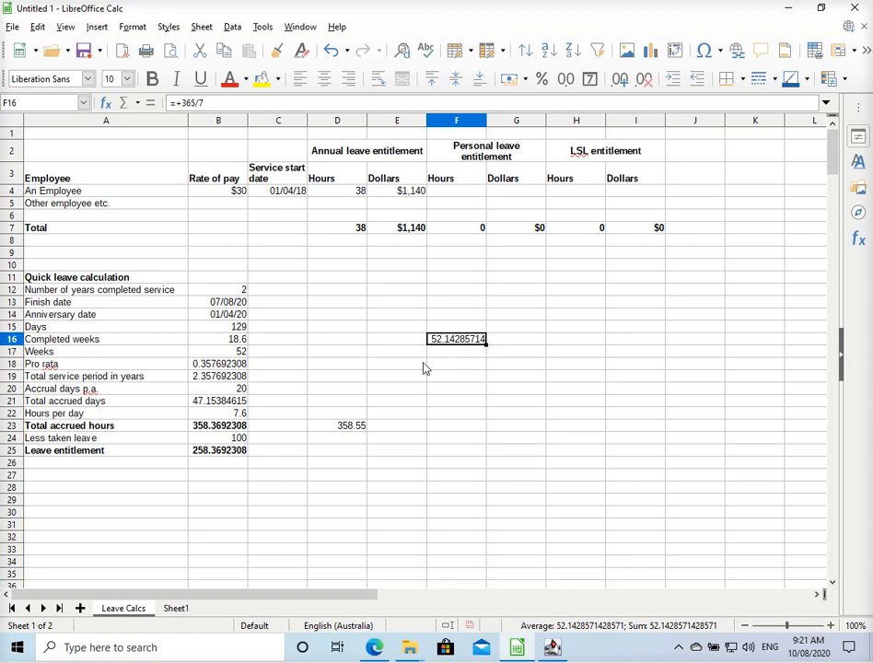
Compare the Weeks figure in B17 with the trial figure in F16, and clear cells F16 and D23.
{"action": "left_click", "coordinate": [230, 355]}
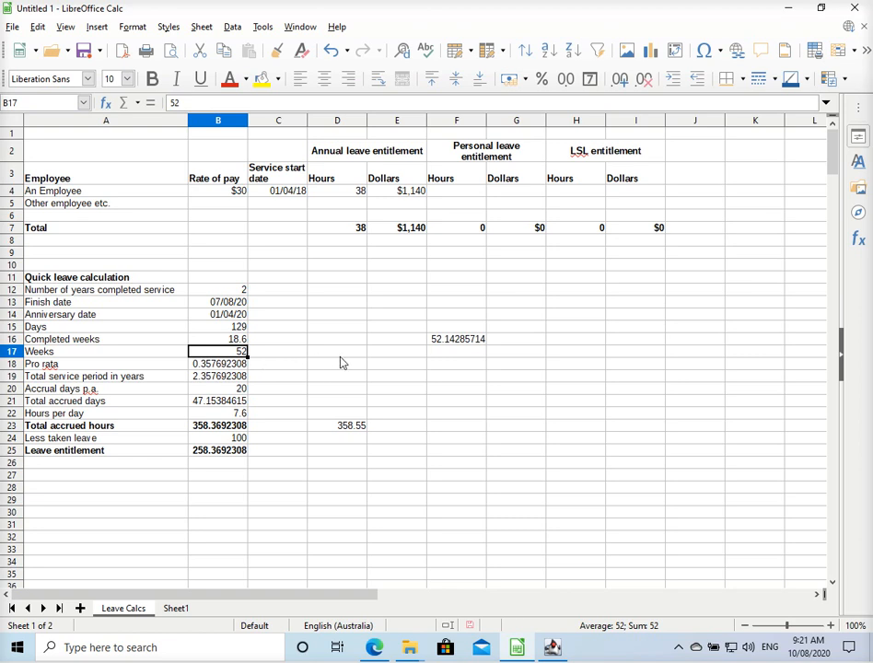
{"action": "left_click", "coordinate": [473, 346]}
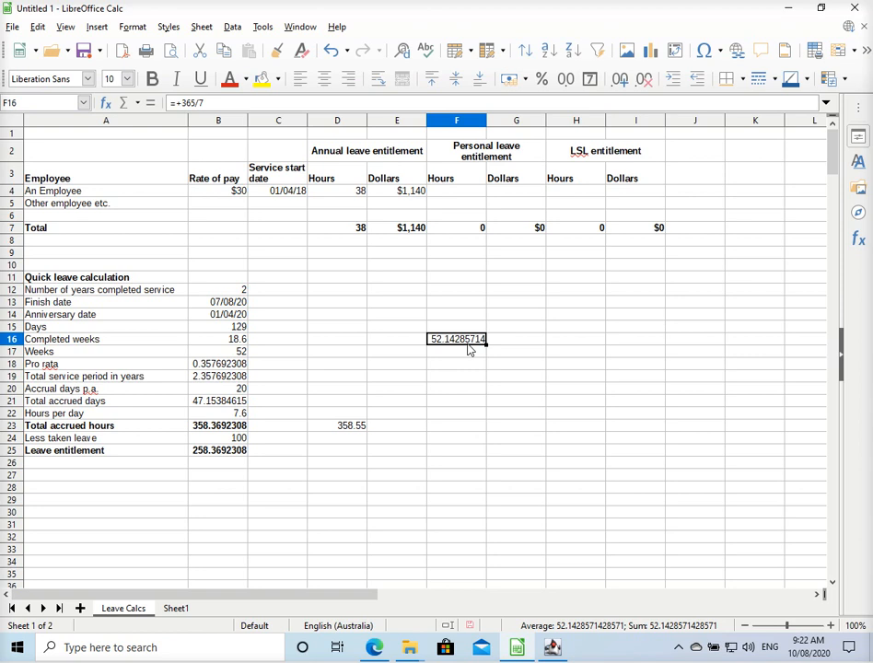
{"action": "key", "text": "Delete"}
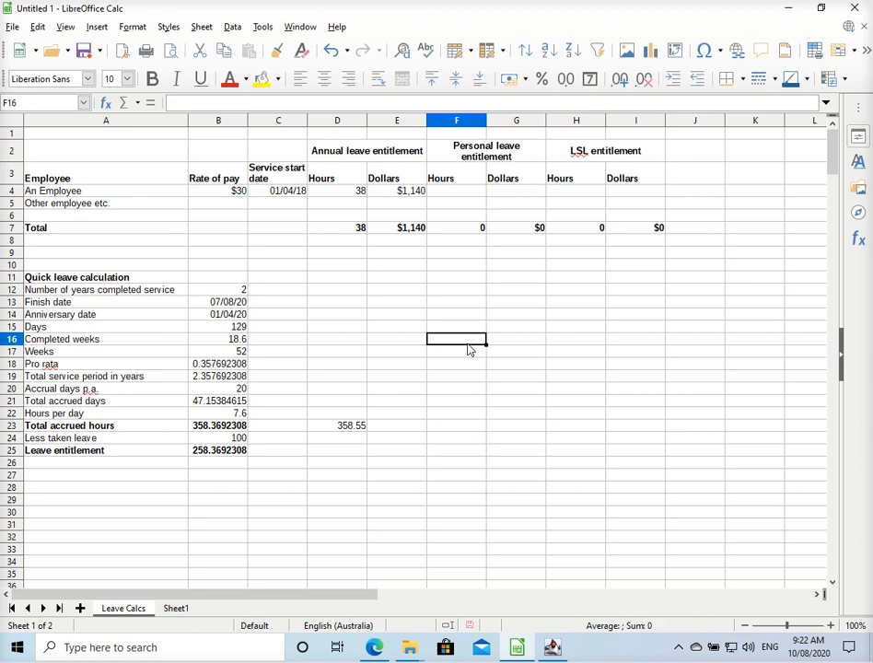
{"action": "left_click", "coordinate": [358, 425]}
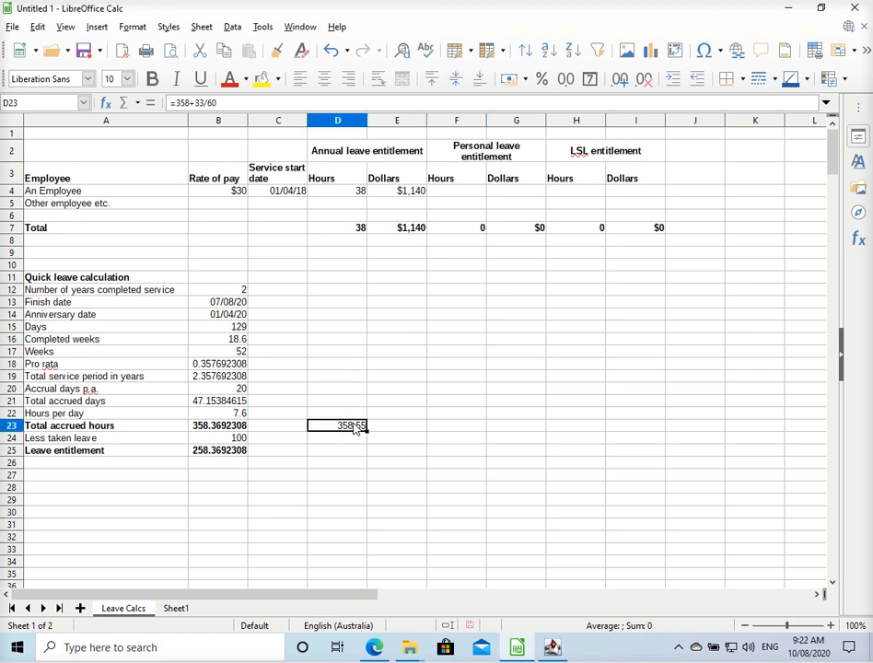
{"action": "key", "text": "Delete"}
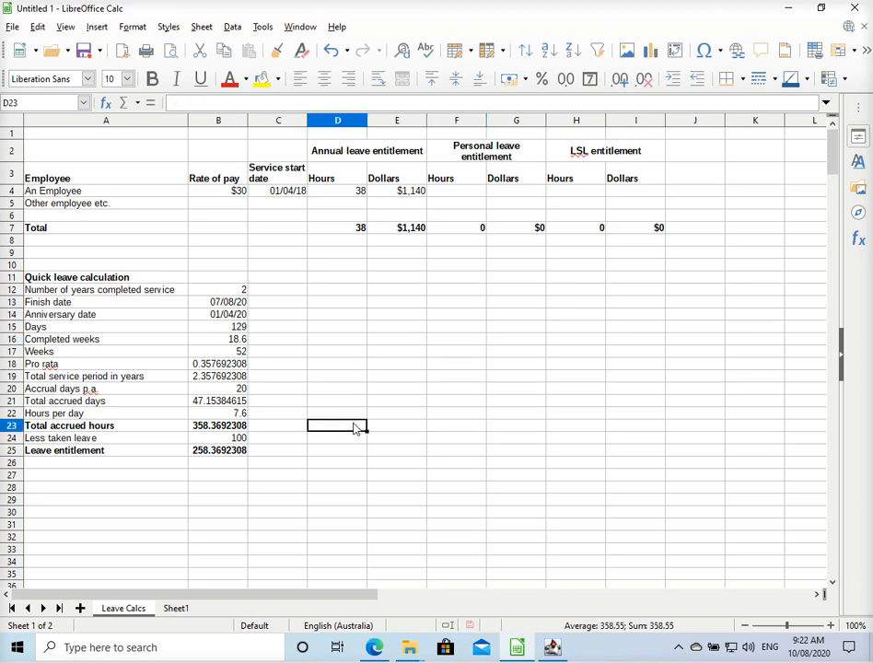
{"action": "left_click", "coordinate": [342, 403]}
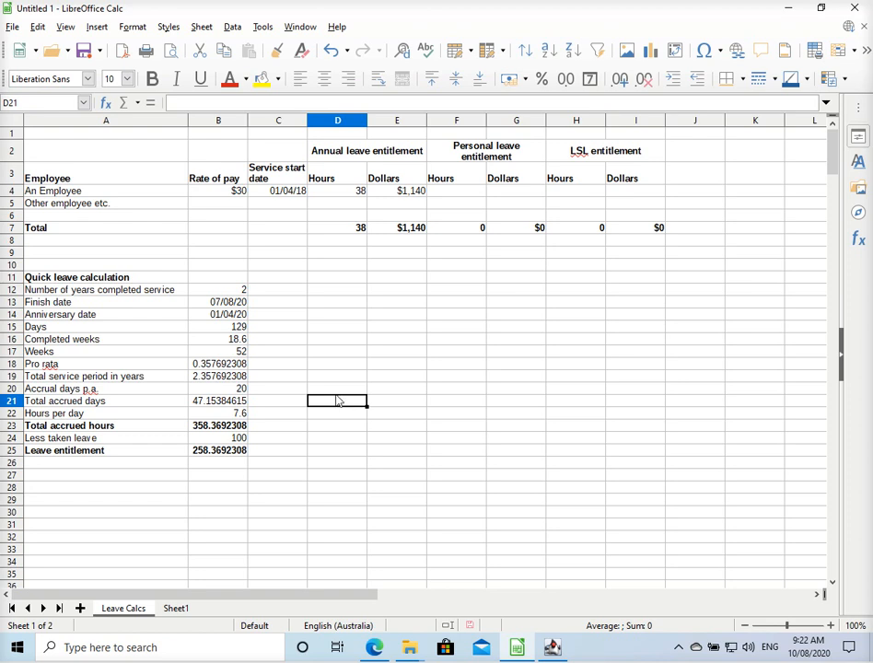
{"action": "left_click", "coordinate": [315, 355]}
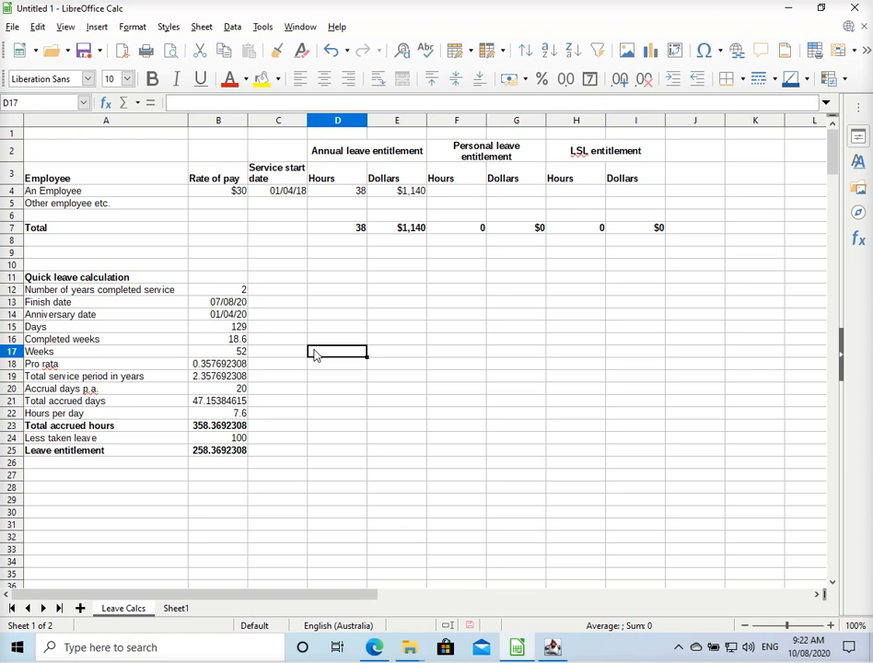
{"action": "left_click", "coordinate": [238, 355]}
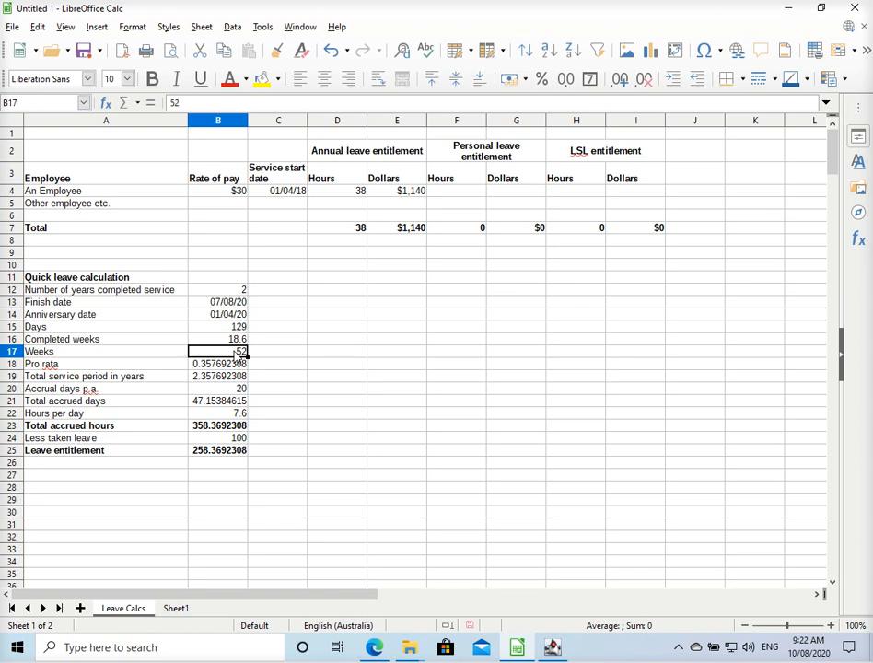
{"action": "left_click", "coordinate": [112, 356]}
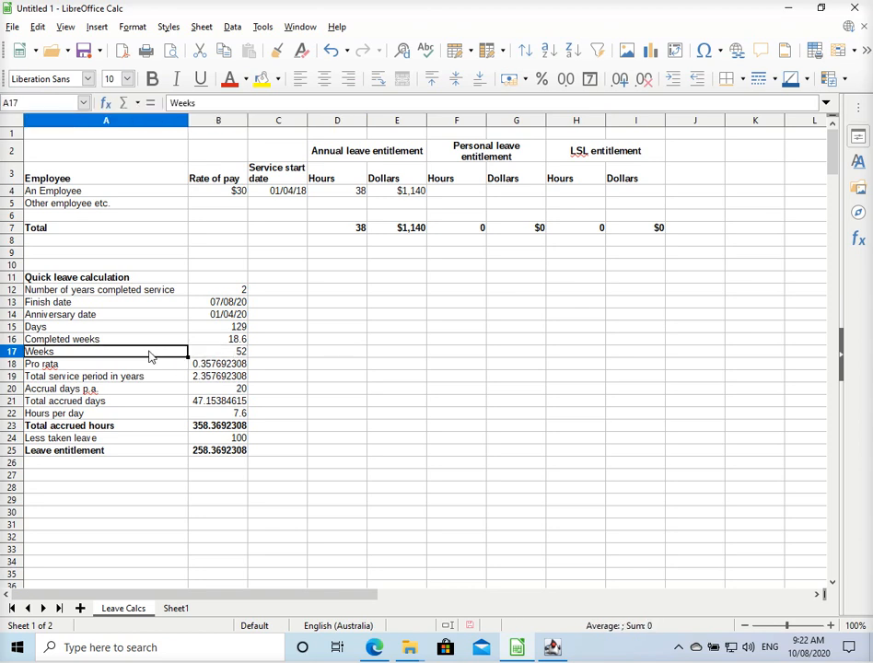
{"action": "left_click", "coordinate": [202, 355]}
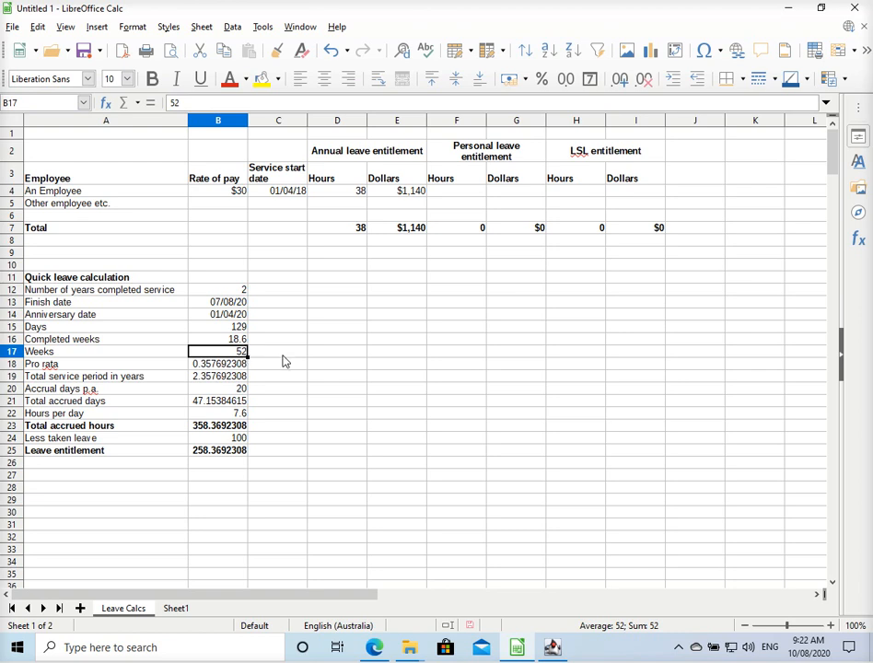
Enter 20 annual leave days in cell E17 and 52 weeks in cell E18.
{"action": "left_click", "coordinate": [387, 361]}
{"action": "type", "text": "2"}
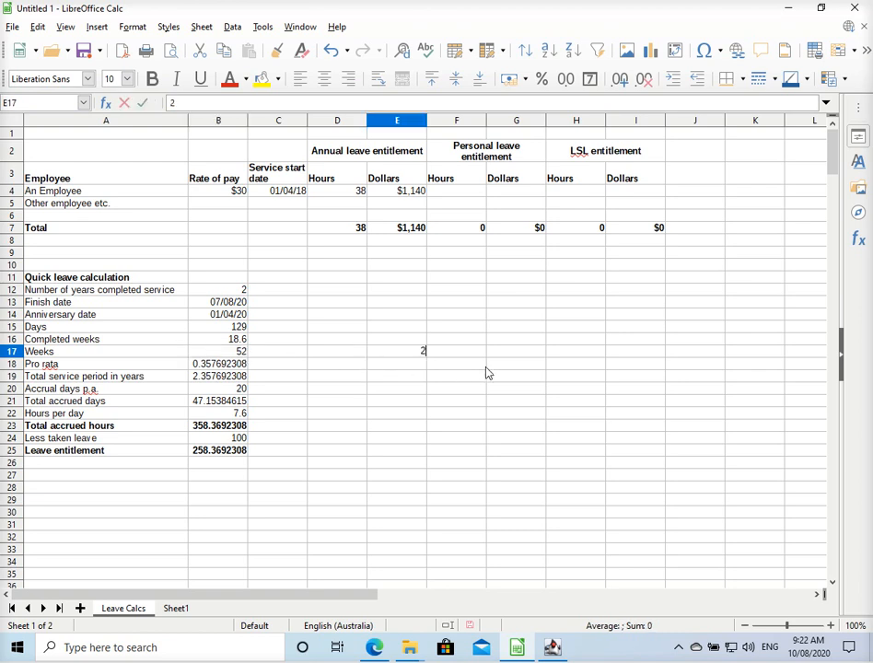
{"action": "type", "text": "0"}
{"action": "key", "text": "Return"}
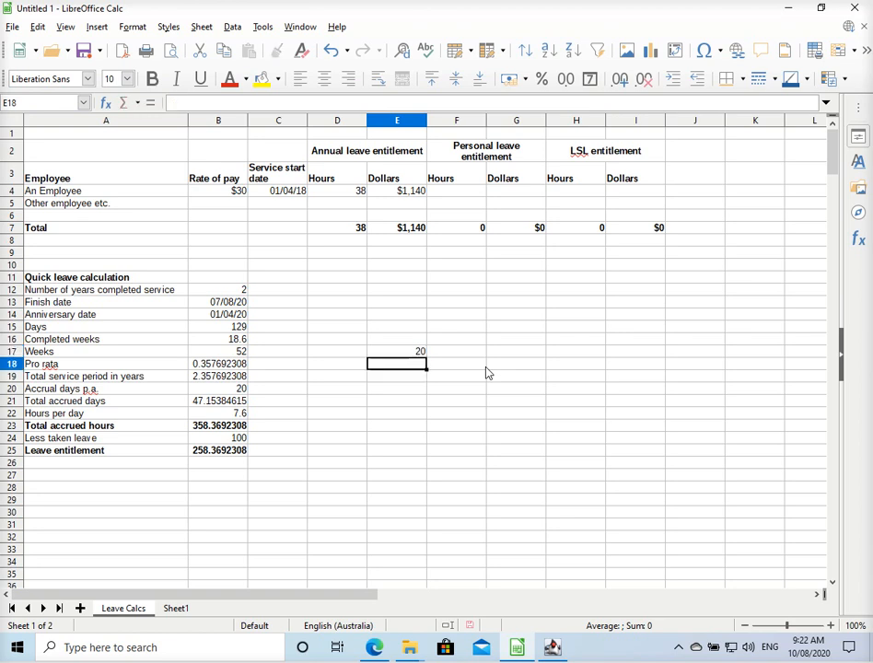
{"action": "type", "text": "5"}
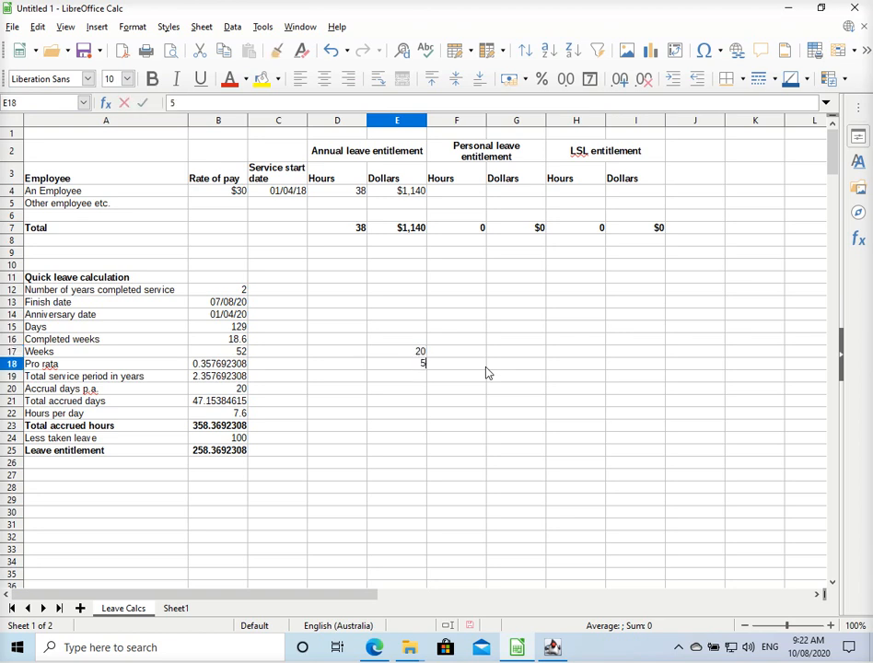
{"action": "type", "text": "2"}
{"action": "key", "text": "Return"}
Calculate the leave days accrued per week in cell E19 with the formula =E17/E18.
{"action": "type", "text": "="}
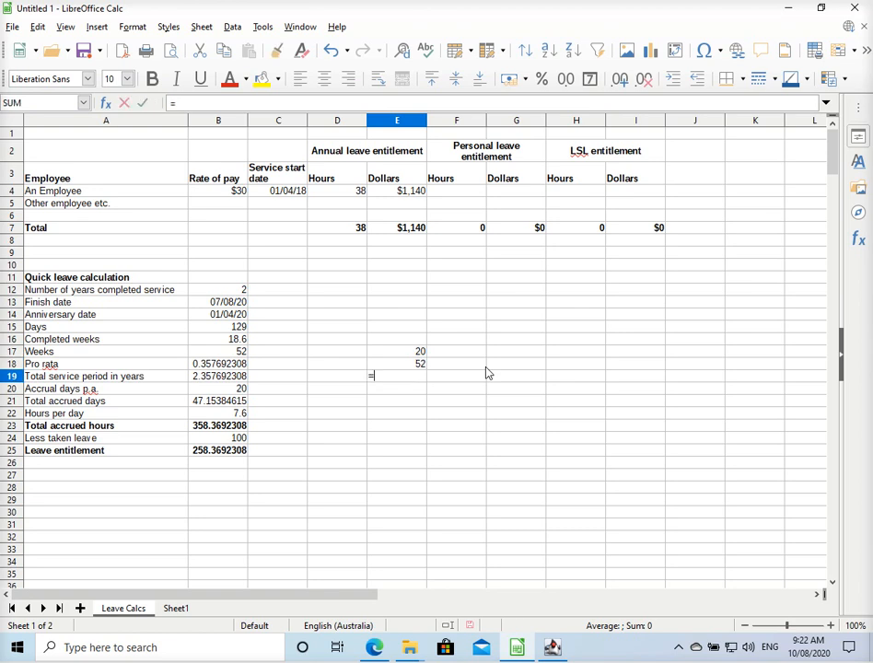
{"action": "key", "text": "Up"}
{"action": "key", "text": "Up"}
{"action": "type", "text": "/"}
{"action": "key", "text": "Up"}
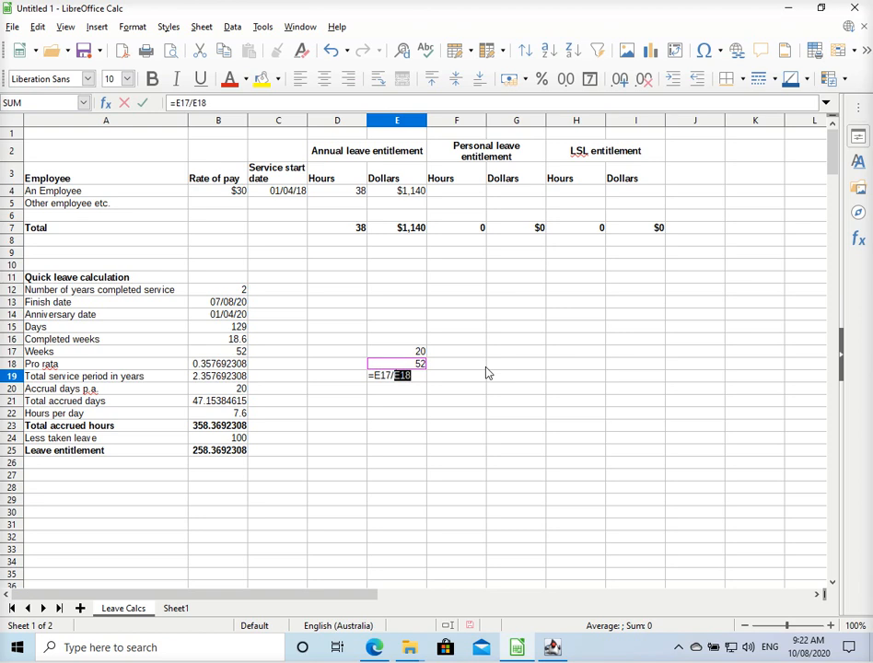
{"action": "key", "text": "Return"}
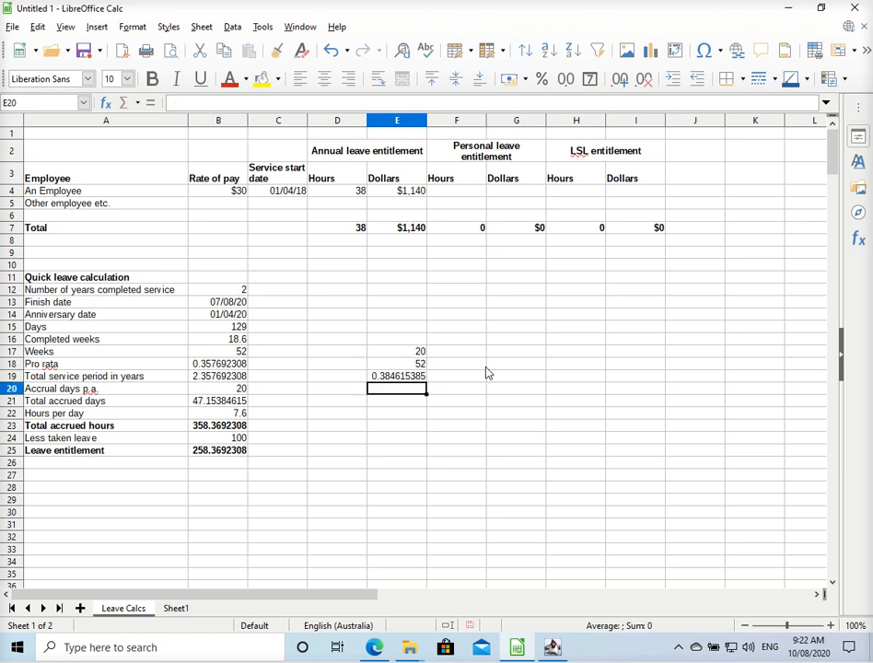
Convert the weekly accrual to hours in cell E20 with =E19*7.6 and make the result bold.
{"action": "type", "text": "="}
{"action": "key", "text": "Up"}
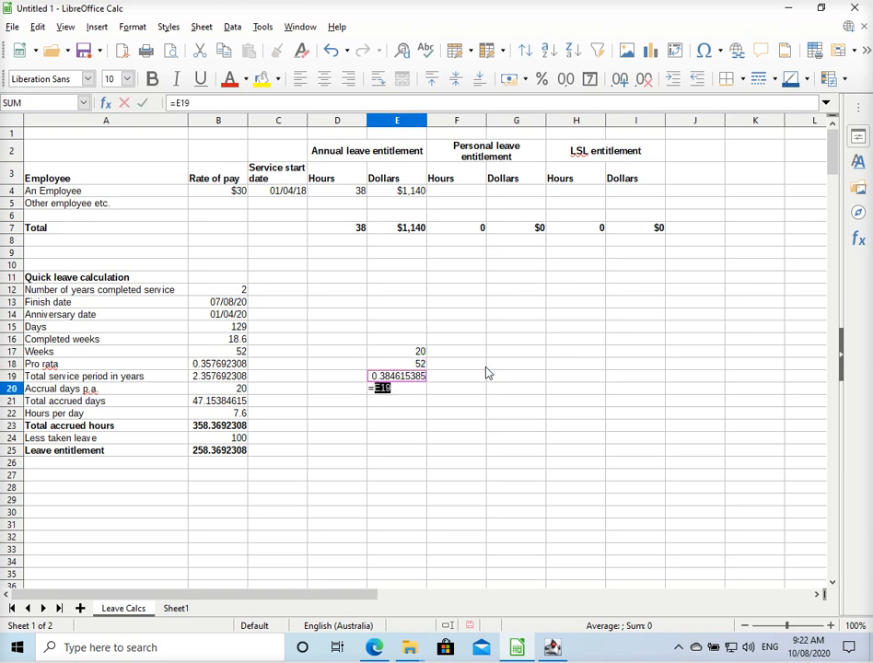
{"action": "type", "text": "*7.6"}
{"action": "key", "text": "Return"}
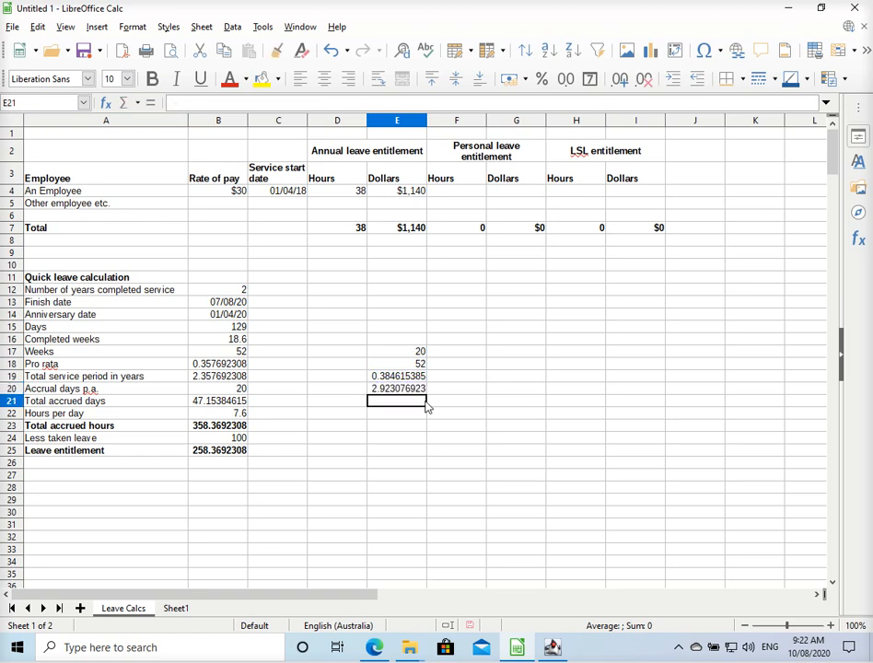
{"action": "left_click", "coordinate": [399, 388]}
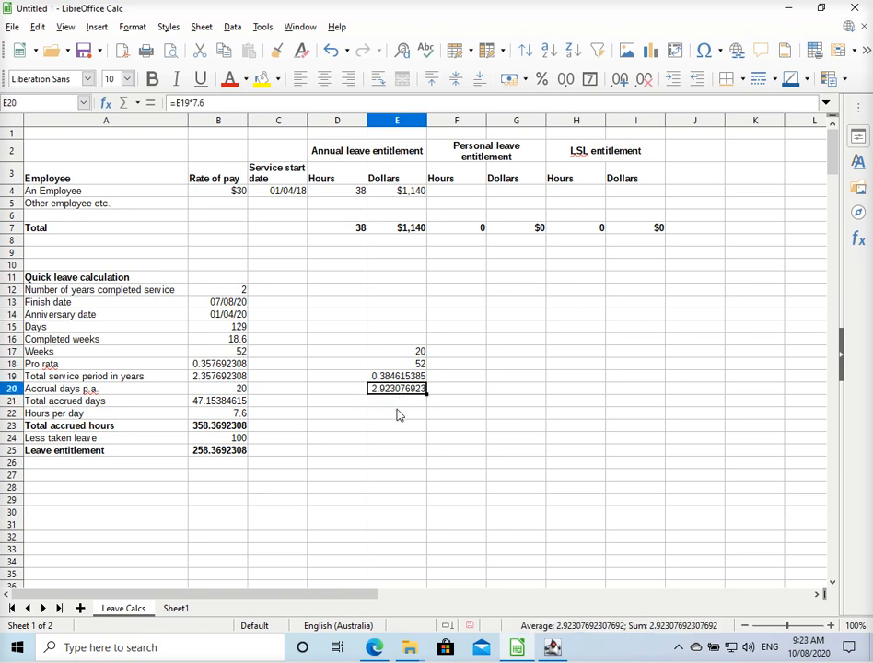
{"action": "key", "text": "ctrl+b"}
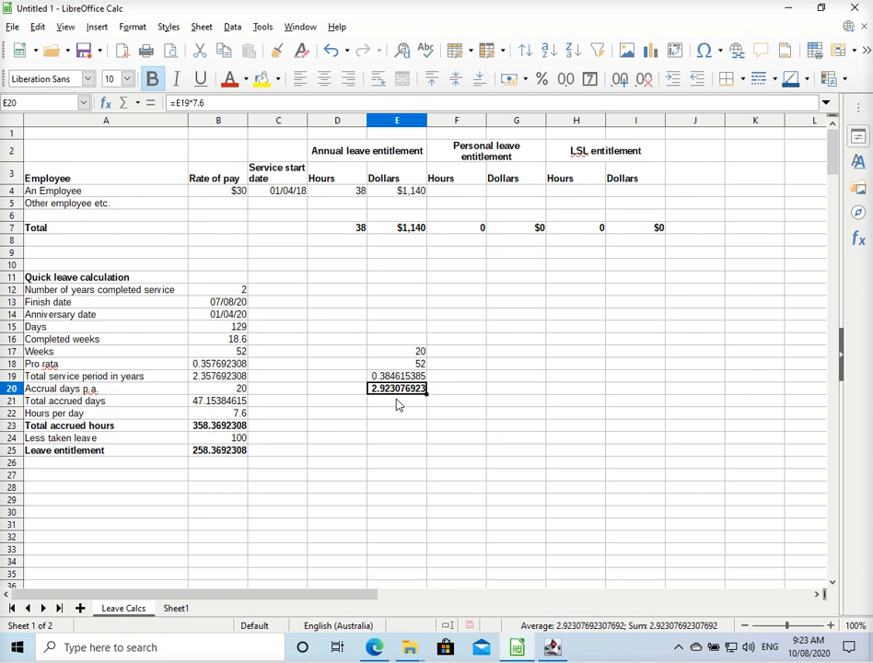
Enter the weekly accrual rounded to four decimals, 2.9231, in cell E21.
{"action": "left_click", "coordinate": [397, 403]}
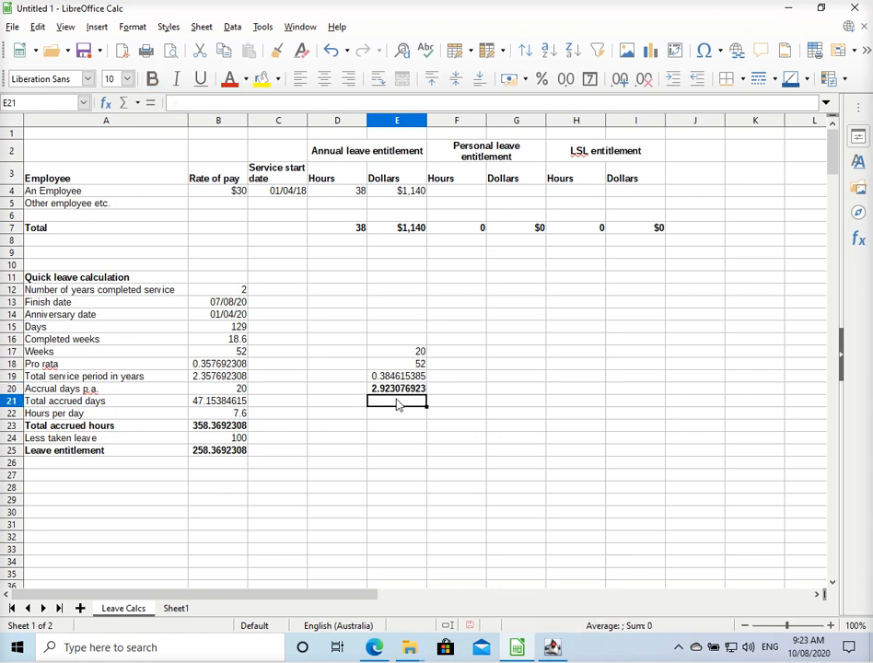
{"action": "type", "text": "2.9231"}
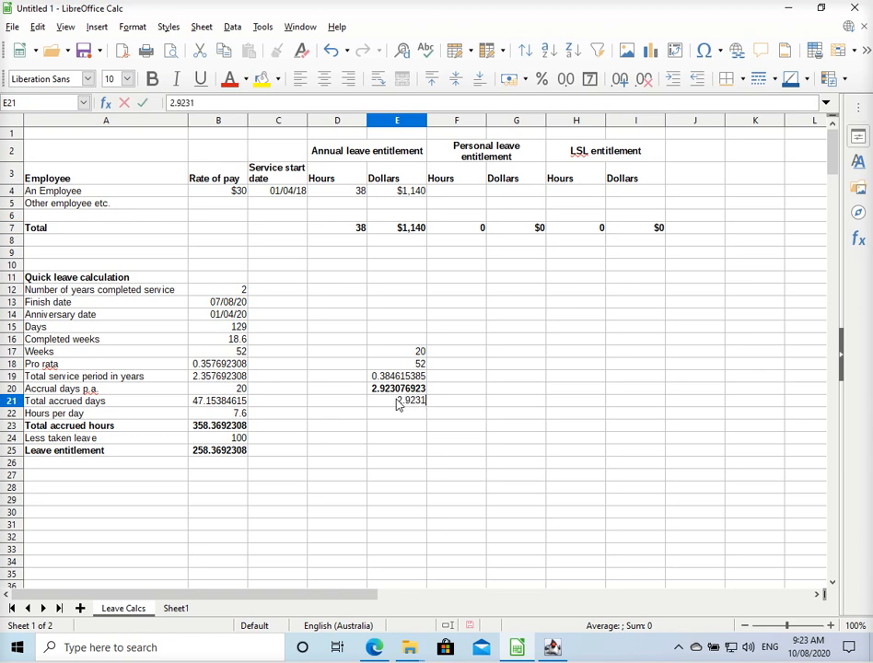
{"action": "key", "text": "Return"}
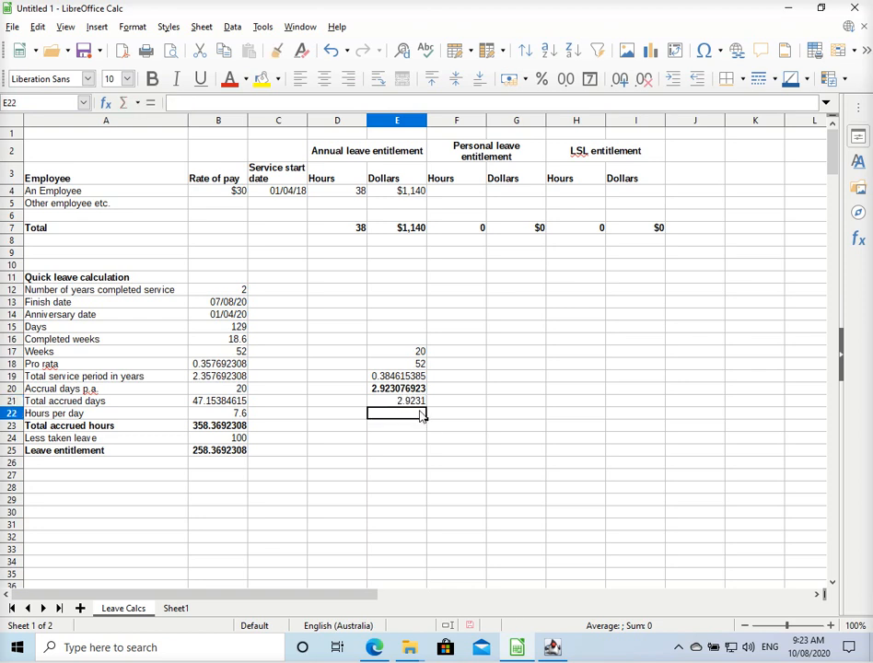
{"action": "left_click", "coordinate": [413, 403]}
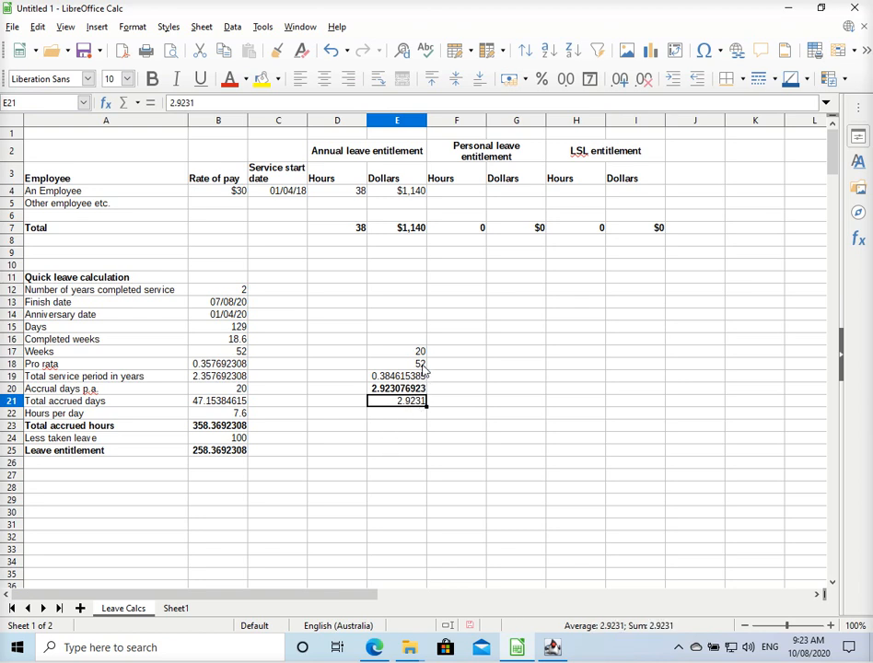
Replace the number of weeks in cell E18 with the formula =365/7.
{"action": "left_click_drag", "start_coordinate": [421, 365], "coordinate": [430, 370]}
{"action": "left_click", "coordinate": [424, 364]}
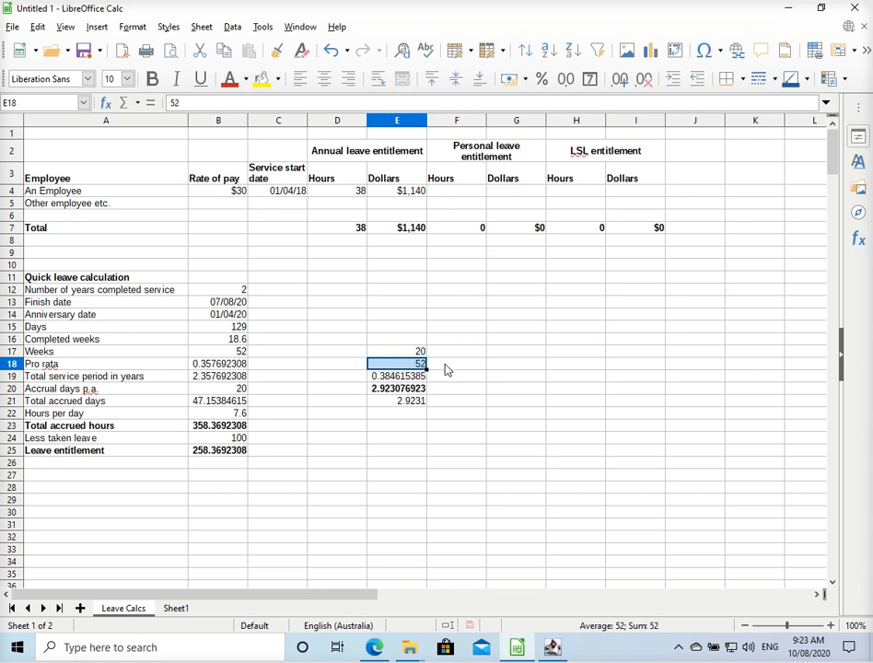
{"action": "left_click", "coordinate": [410, 426]}
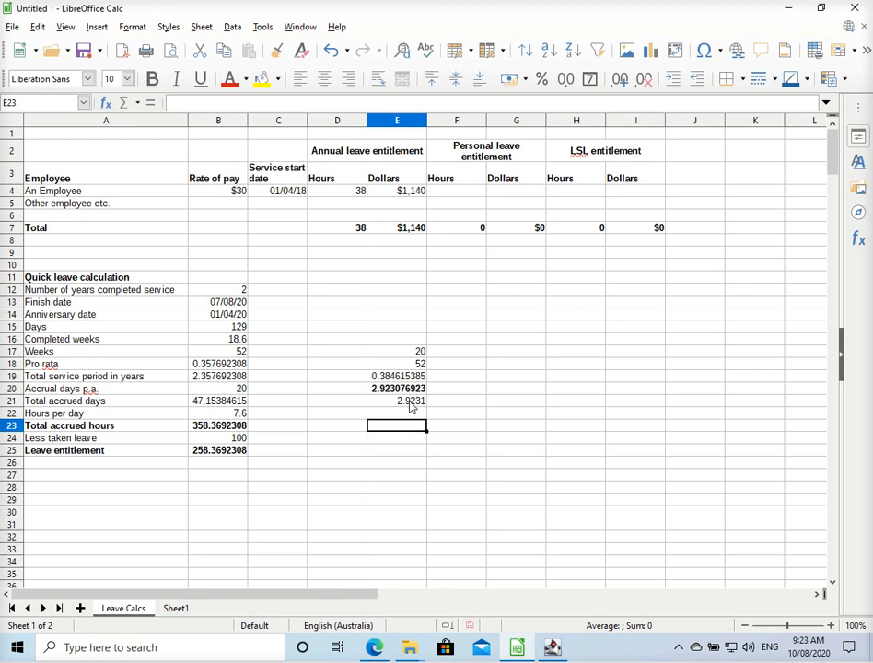
{"action": "left_click", "coordinate": [415, 364]}
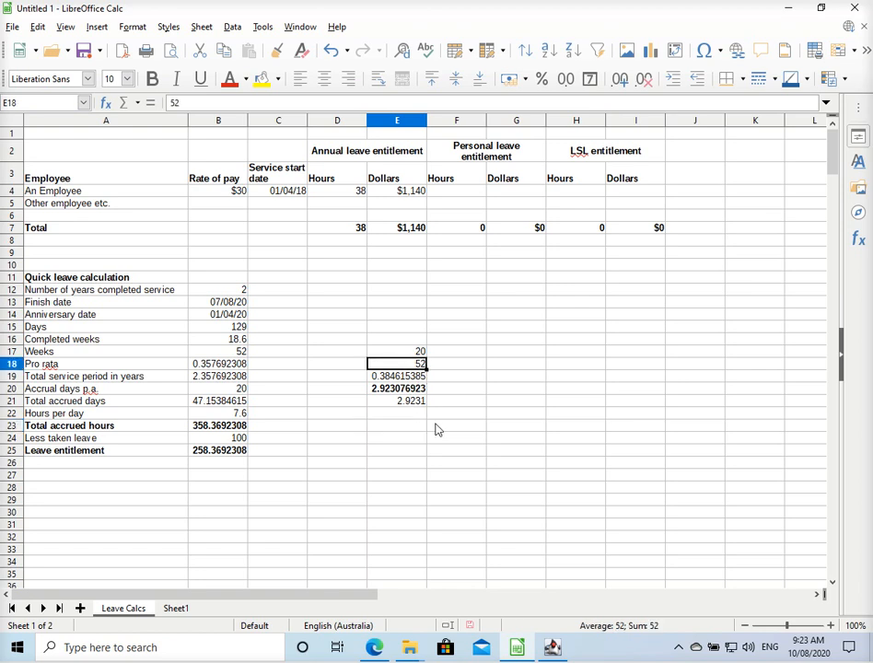
{"action": "type", "text": "="}
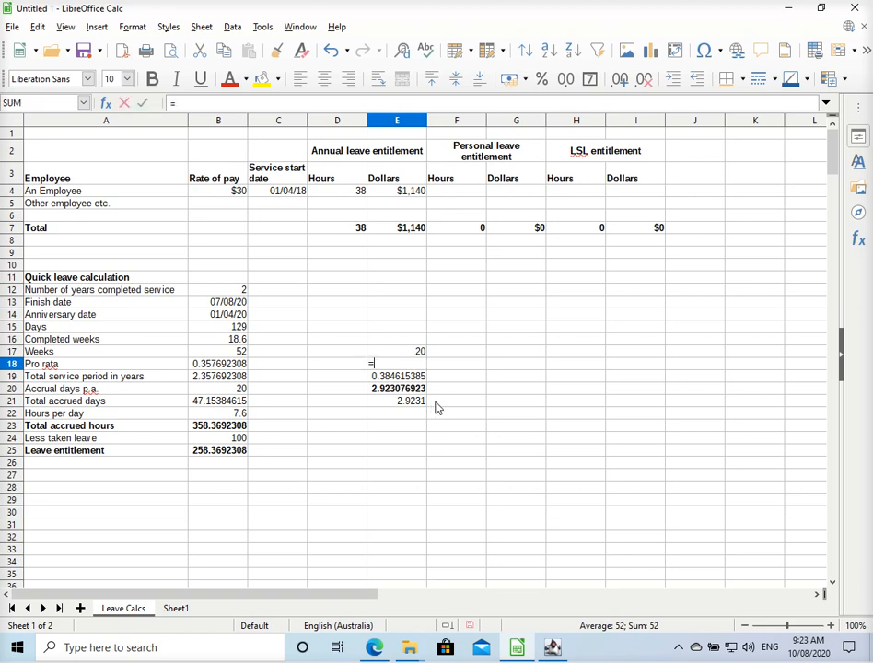
{"action": "type", "text": "365/"}
{"action": "type", "text": "7"}
{"action": "key", "text": "Return"}
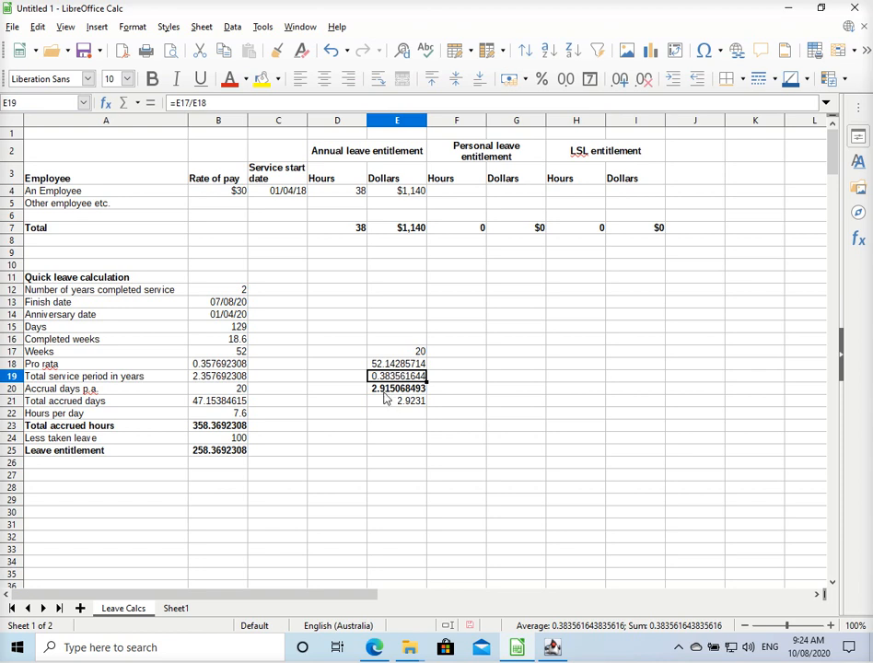
Compare the recalculated weekly accrual hours in cell E20 with the rounded rate in cell E21.
{"action": "left_click", "coordinate": [374, 391]}
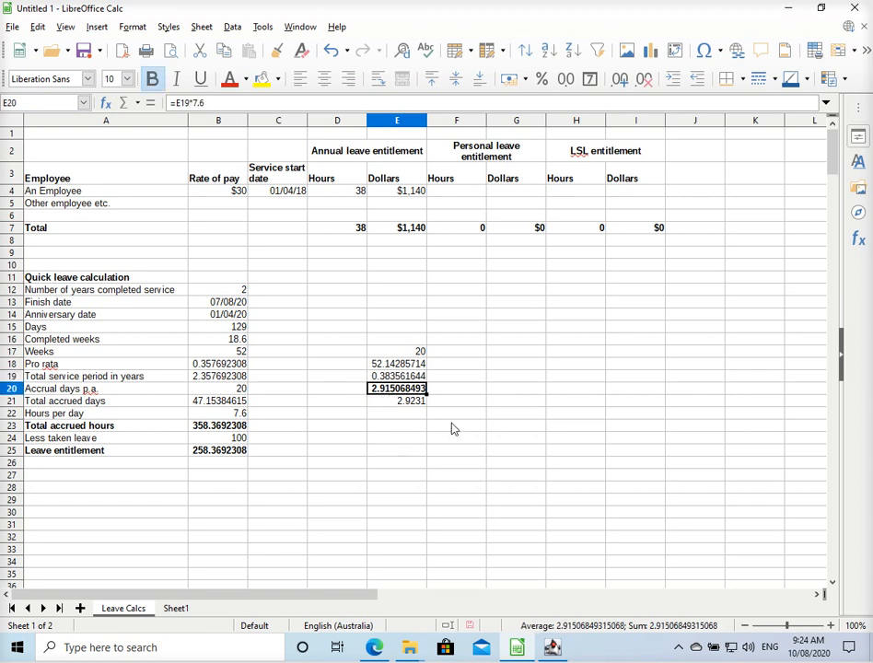
{"action": "left_click", "coordinate": [453, 391]}
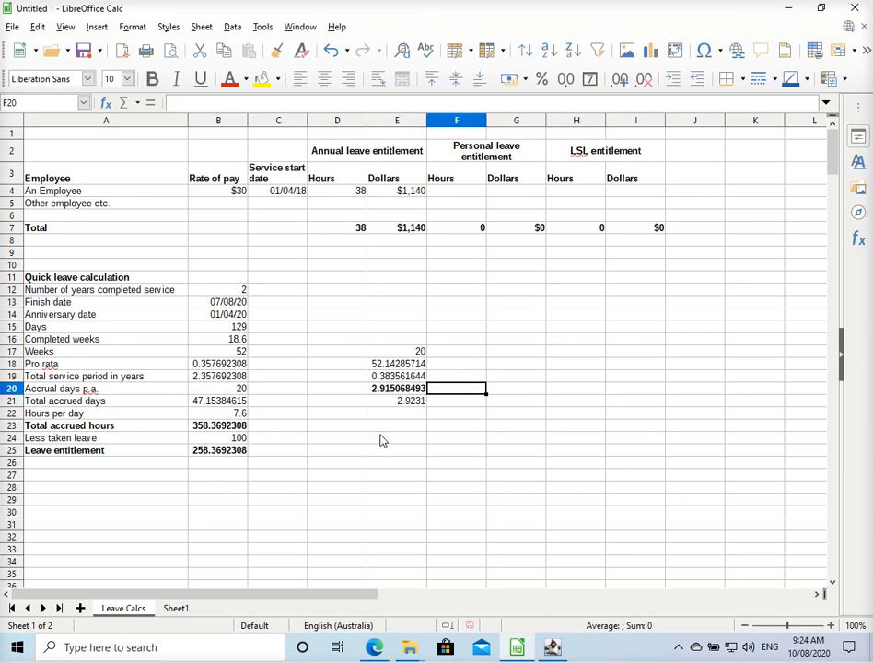
{"action": "left_click", "coordinate": [416, 389]}
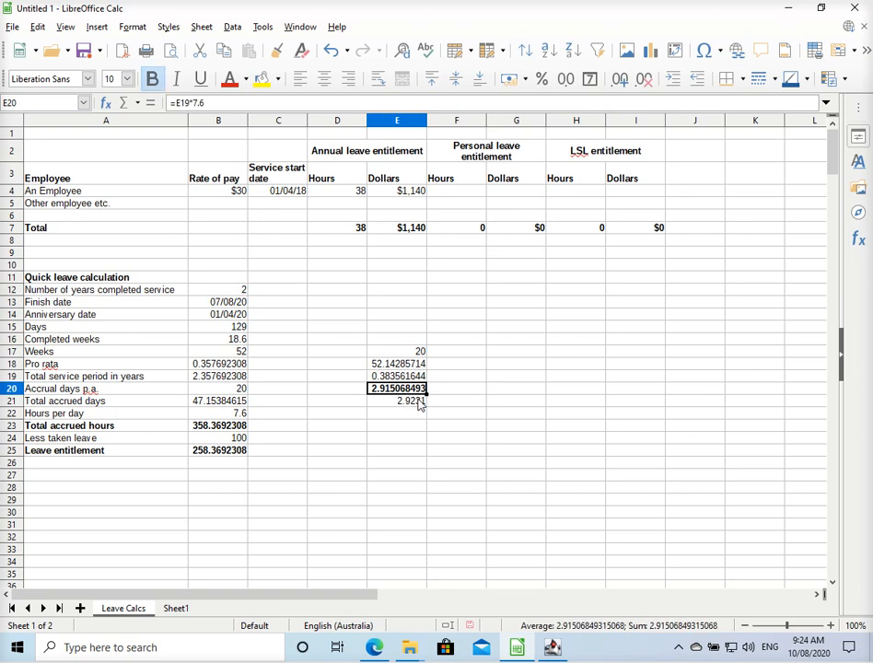
{"action": "mouse_move", "coordinate": [552, 647]}
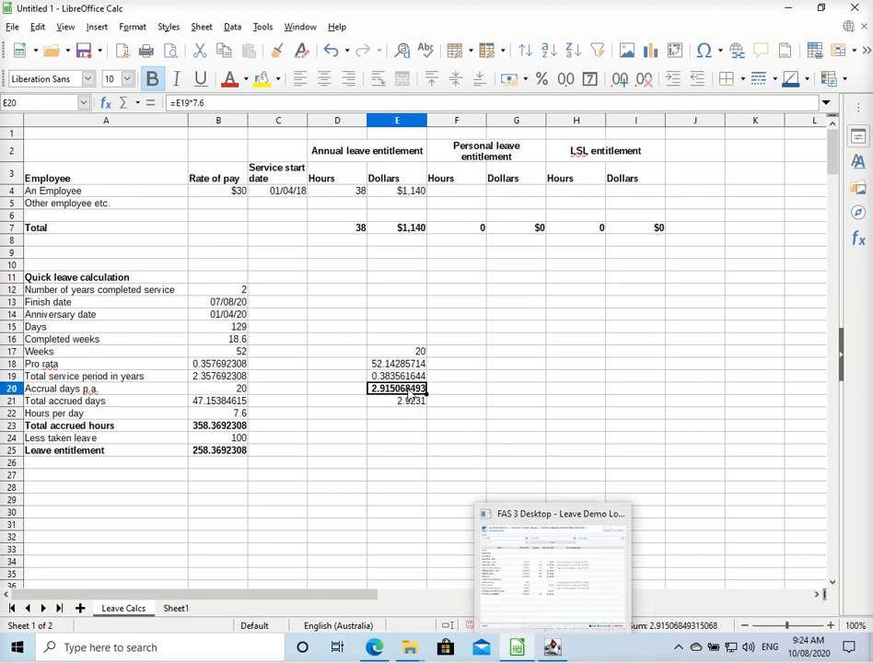
{"action": "left_click", "coordinate": [403, 414]}
{"action": "left_click", "coordinate": [400, 438]}
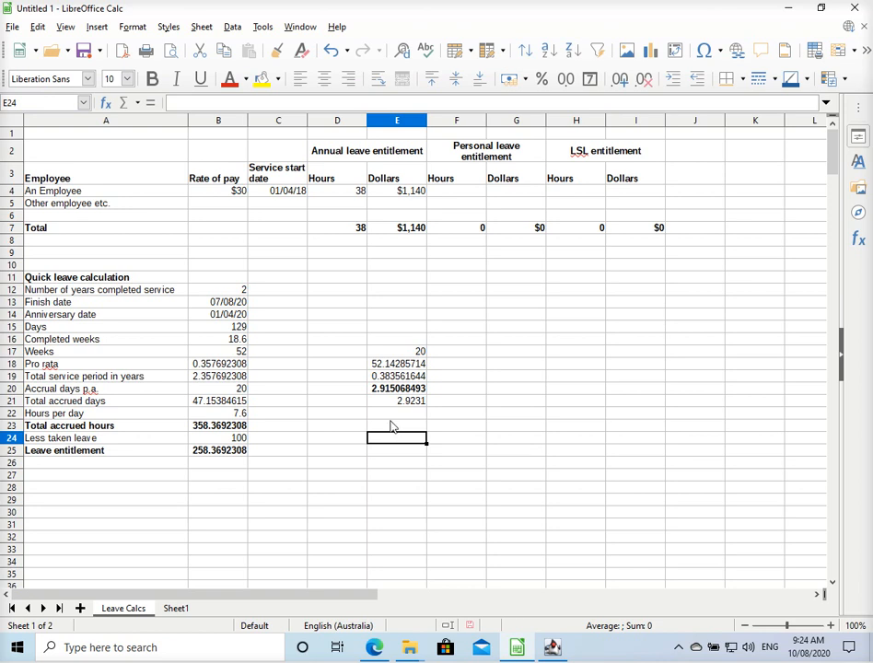
Toggle bold on the weekly accrual cells E19 and E20, leaving both in regular weight.
{"action": "left_click", "coordinate": [396, 377]}
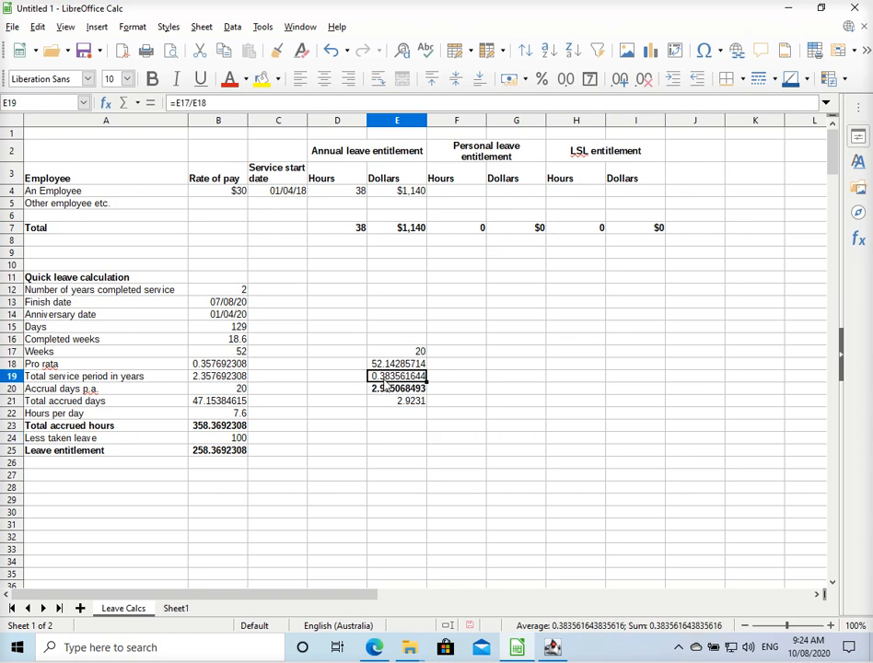
{"action": "key", "text": "ctrl+b"}
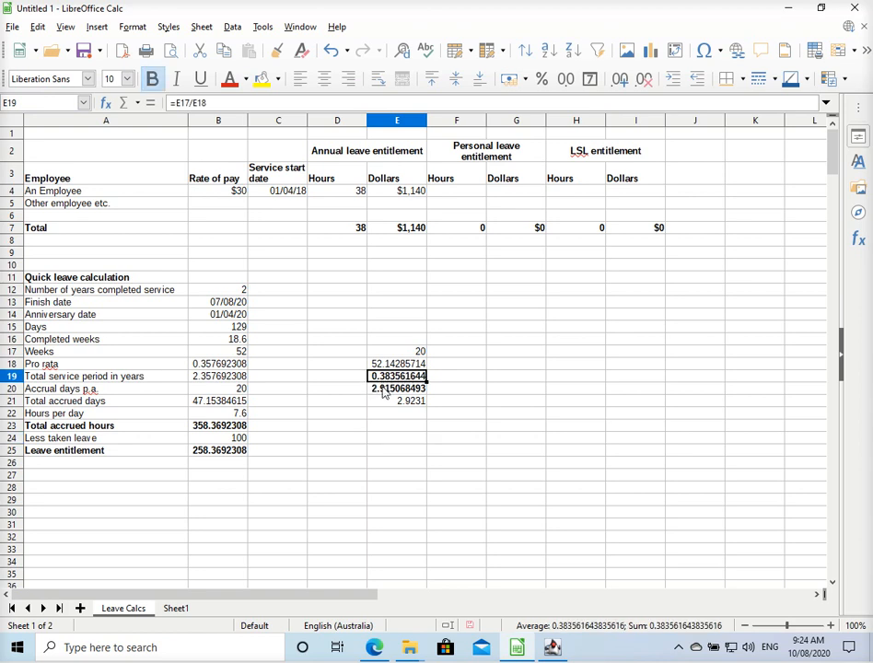
{"action": "left_click", "coordinate": [385, 390]}
{"action": "key", "text": "ctrl+b"}
{"action": "key", "text": "Up"}
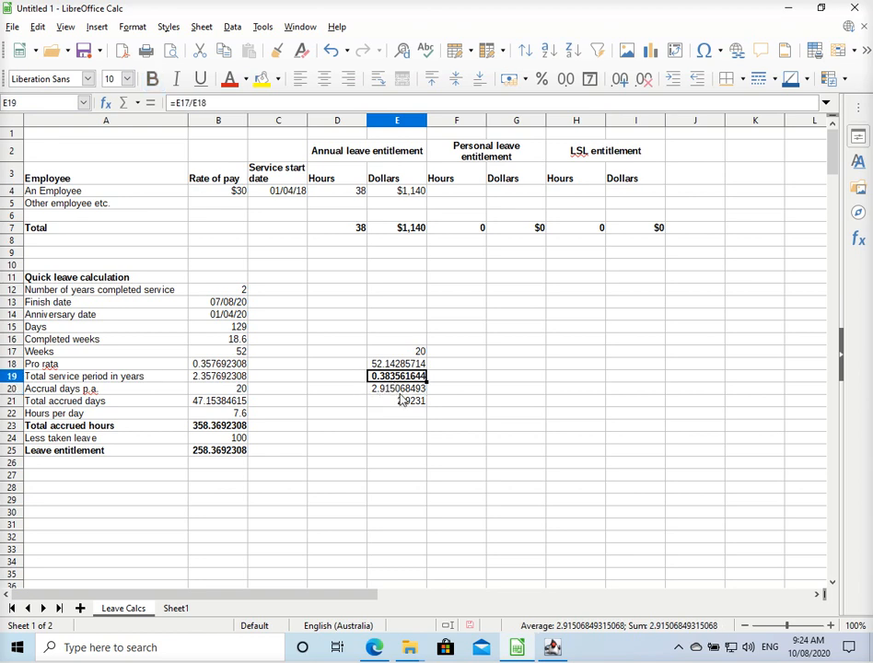
{"action": "key", "text": "ctrl+b"}
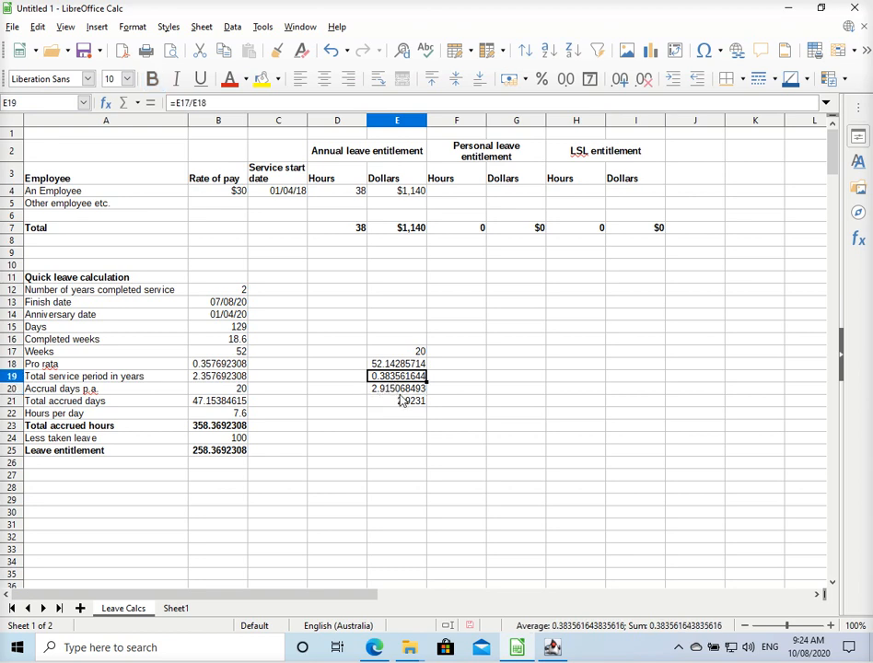
Clear the contents of the scratch accrual calculation in the range E15:E22.
{"action": "left_click", "coordinate": [386, 416]}
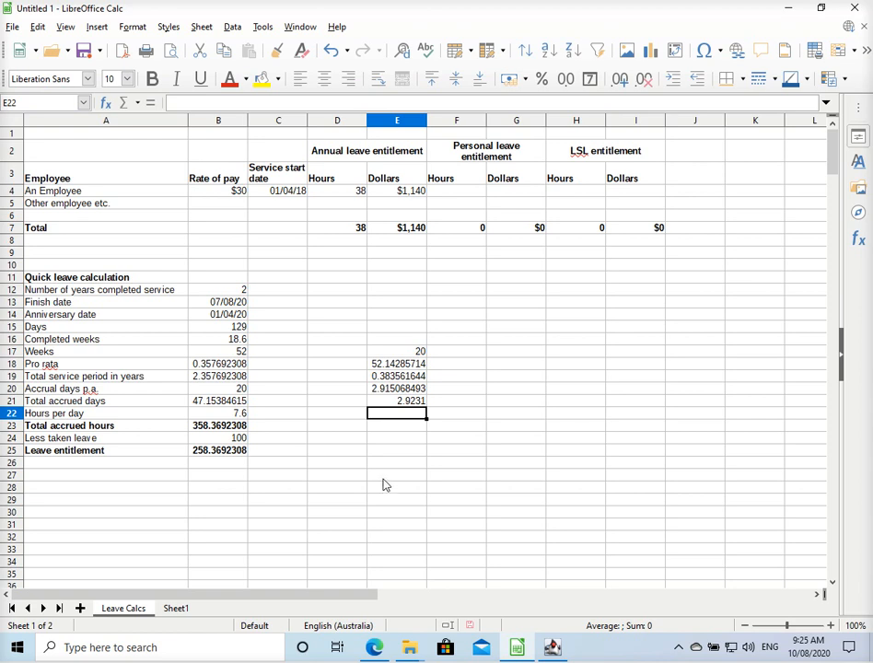
{"action": "left_click", "coordinate": [400, 441]}
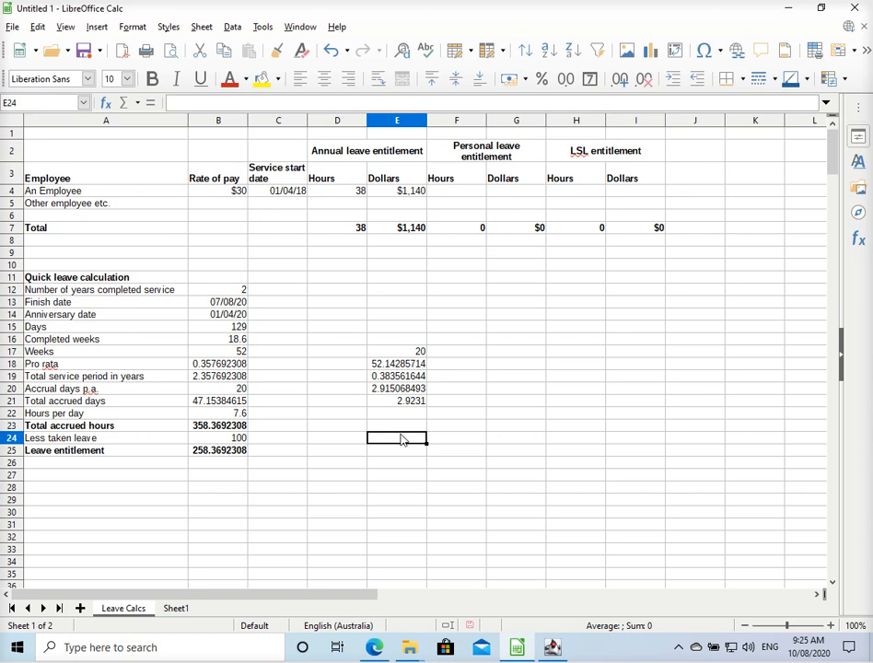
{"action": "left_click", "coordinate": [383, 328]}
{"action": "left_click_drag", "start_coordinate": [382, 332], "coordinate": [389, 417]}
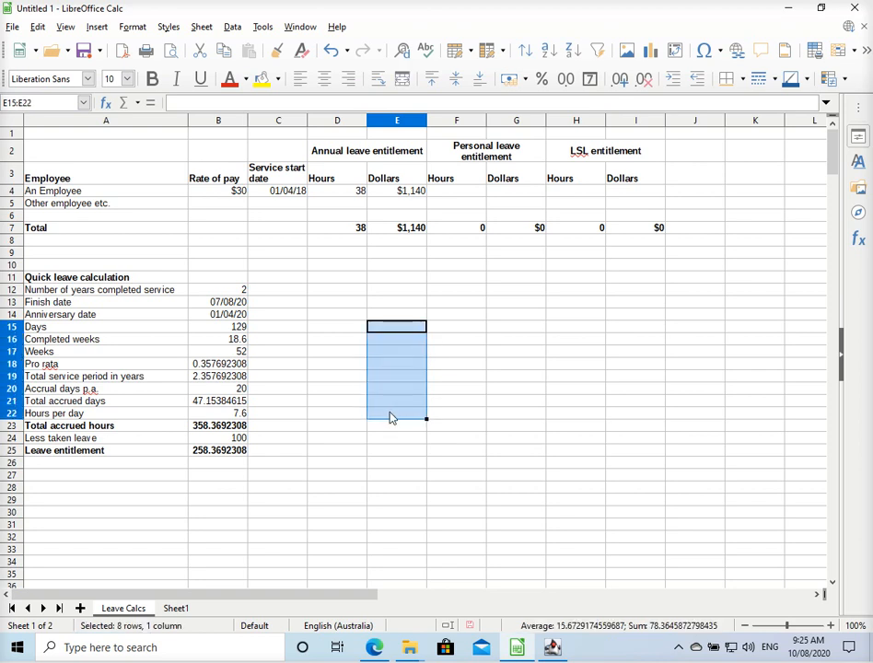
{"action": "left_click", "coordinate": [385, 426]}
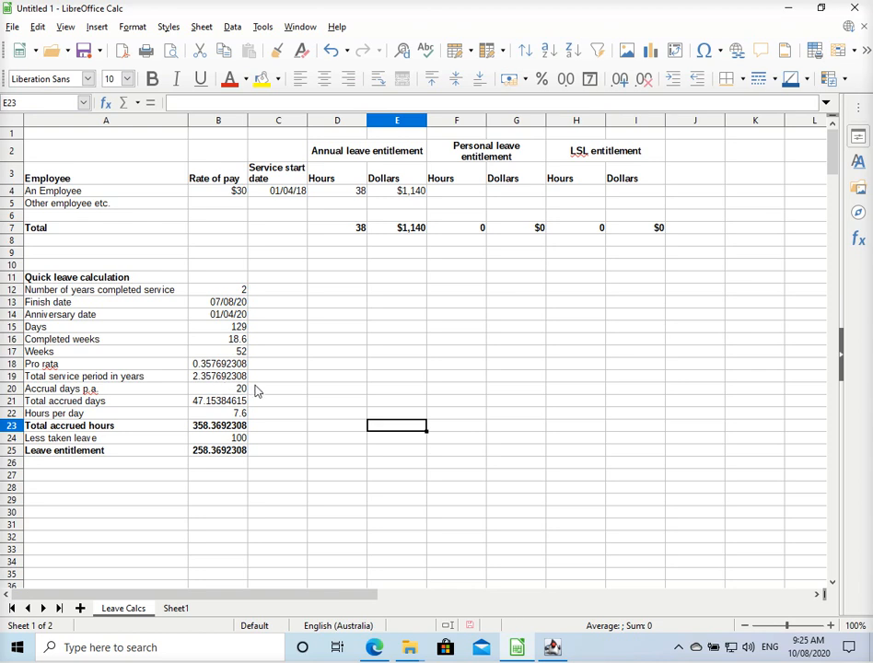
Review the pro rata and completed weeks cells, and the daily hours log starting on 01/04/20 in row 40.
{"action": "left_click", "coordinate": [237, 365]}
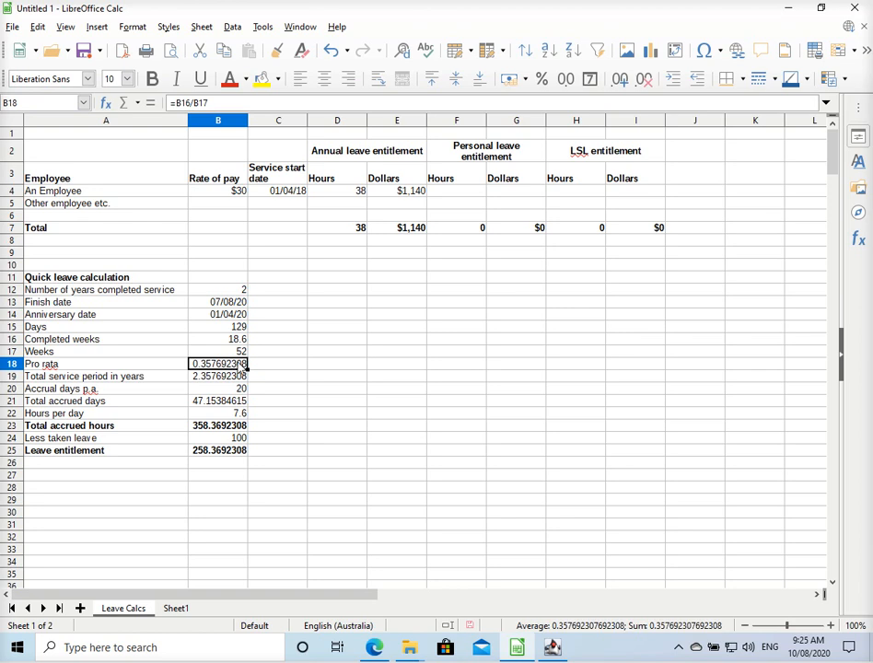
{"action": "left_click", "coordinate": [241, 339]}
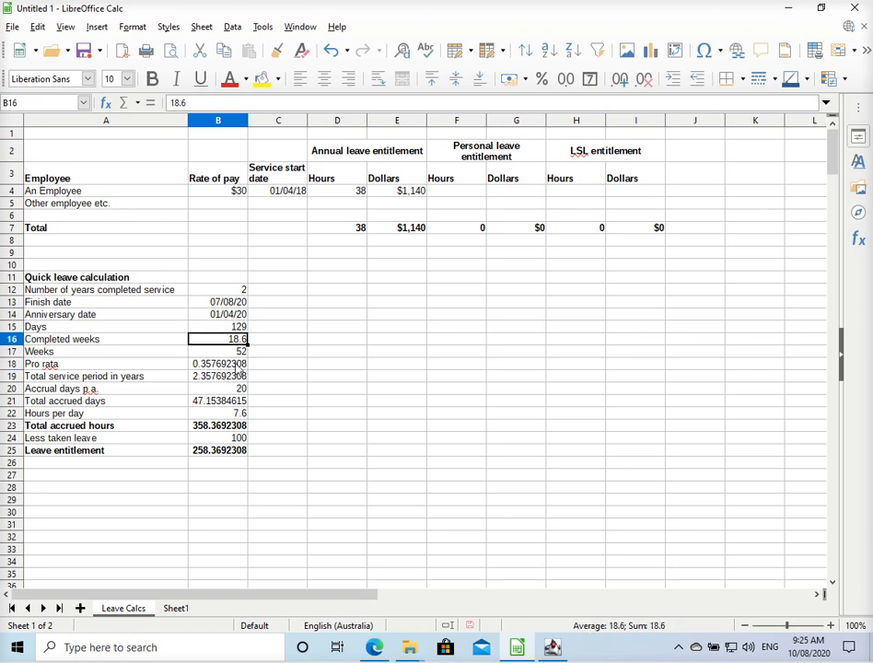
{"action": "left_click", "coordinate": [232, 361]}
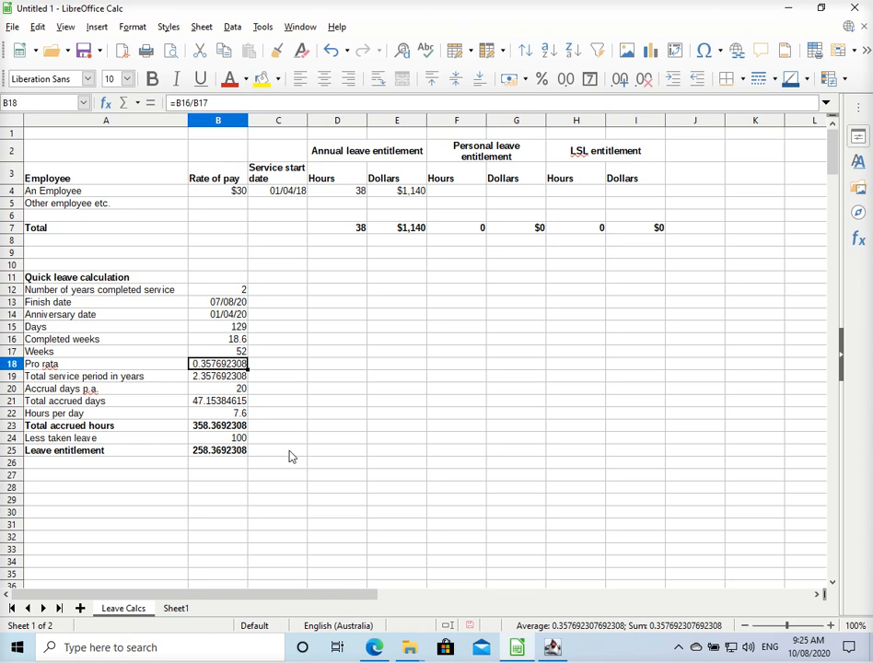
{"action": "scroll", "coordinate": [290, 457], "scroll_direction": "down", "scroll_amount": 1}
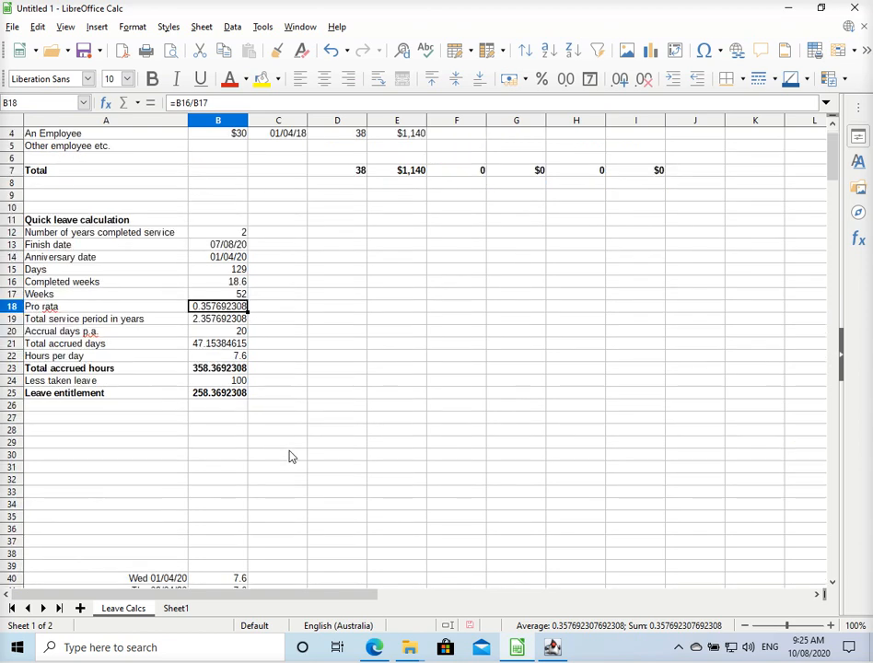
{"action": "scroll", "coordinate": [291, 457], "scroll_direction": "down", "scroll_amount": 10}
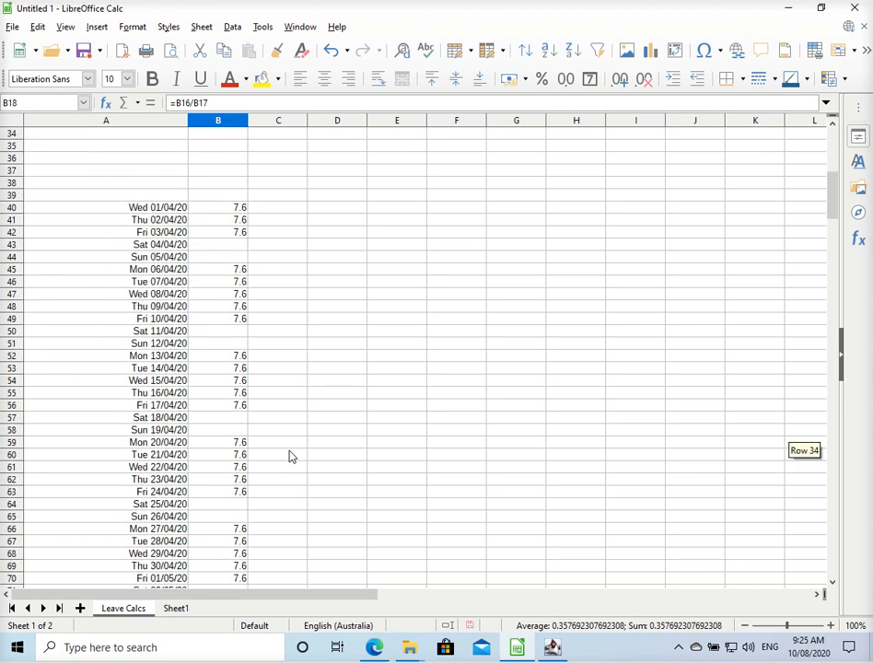
{"action": "scroll", "coordinate": [291, 457], "scroll_direction": "down", "scroll_amount": 1}
{"action": "left_click", "coordinate": [183, 171]}
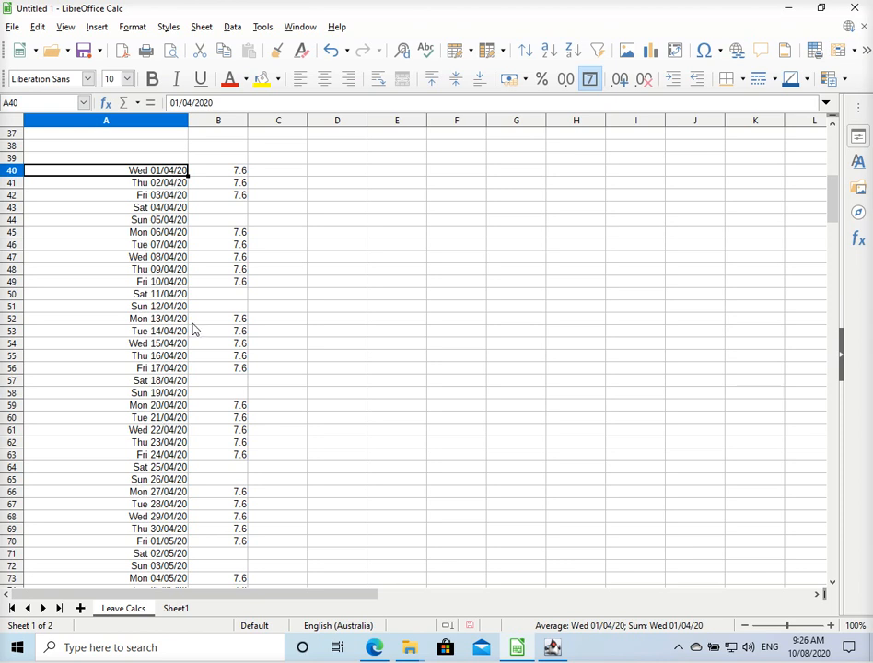
{"action": "key", "text": "Right"}
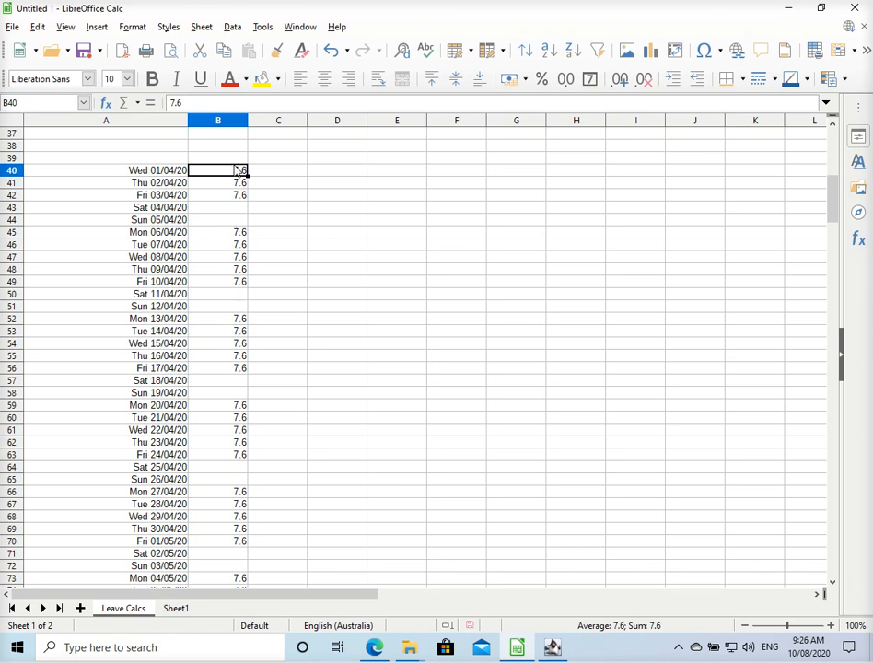
{"action": "left_click_drag", "start_coordinate": [235, 173], "coordinate": [222, 382]}
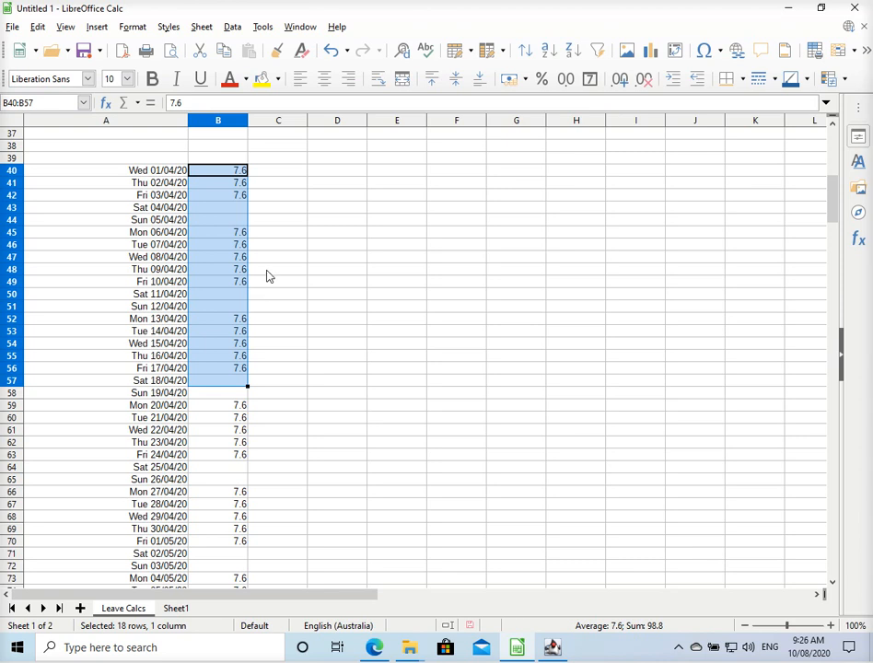
{"action": "left_click", "coordinate": [276, 175]}
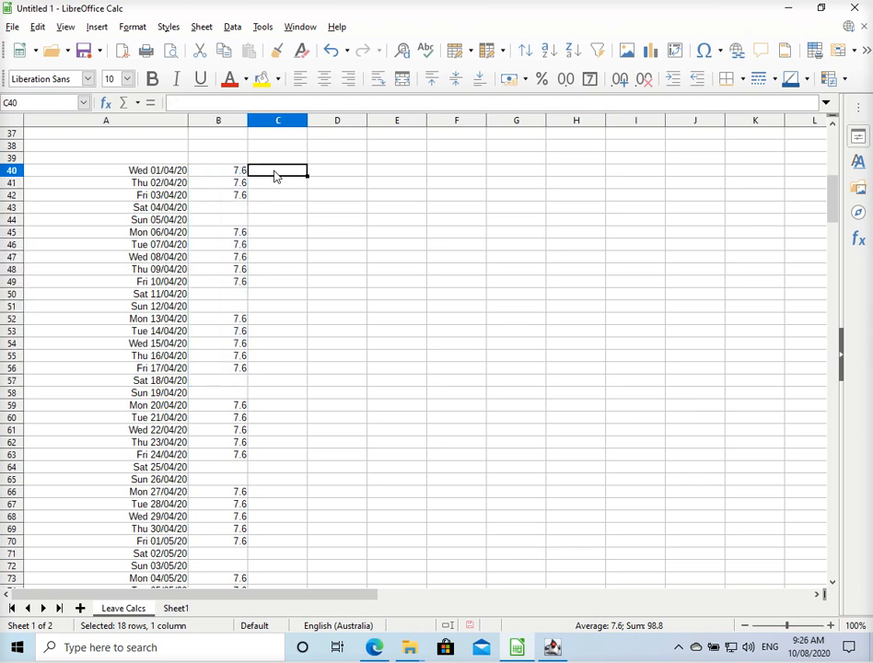
Copy the one-week hours pattern in B45:B51 and paste it over three weeks in C45:C65.
{"action": "left_click", "coordinate": [239, 225]}
{"action": "left_click_drag", "start_coordinate": [240, 232], "coordinate": [235, 309]}
{"action": "key", "text": "ctrl+c"}
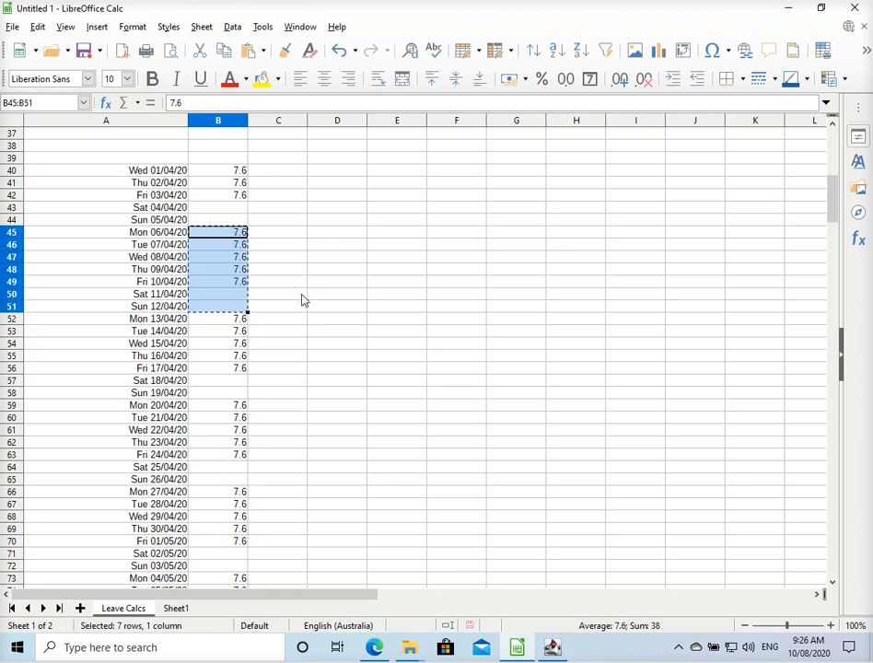
{"action": "left_click_drag", "start_coordinate": [283, 232], "coordinate": [276, 471]}
{"action": "key", "text": "ctrl+v"}
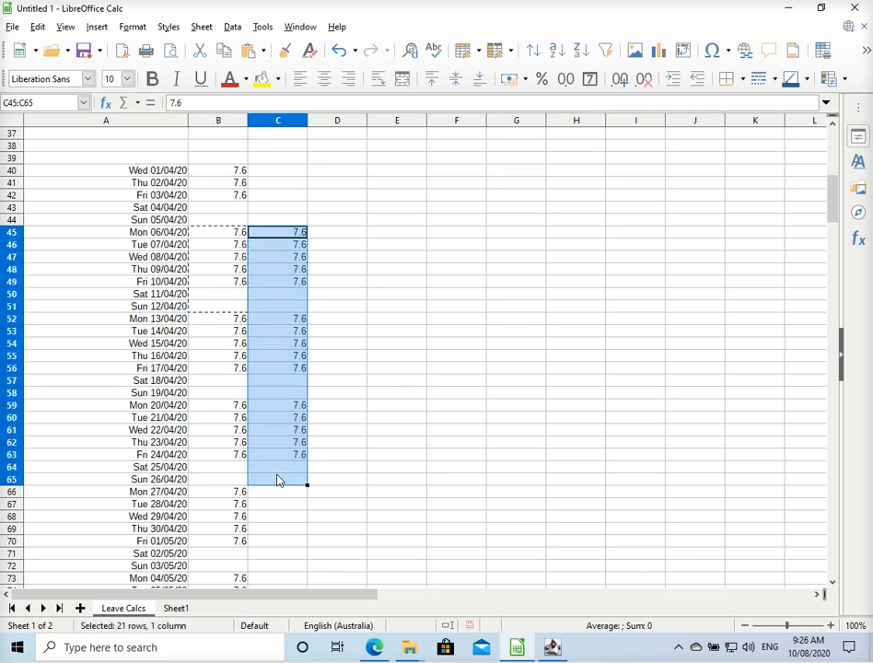
{"action": "left_click", "coordinate": [278, 479]}
{"action": "left_click", "coordinate": [291, 306]}
{"action": "key", "text": "Escape"}
Delete the pasted daily hours from the range C44:C63.
{"action": "left_click_drag", "start_coordinate": [245, 235], "coordinate": [243, 283]}
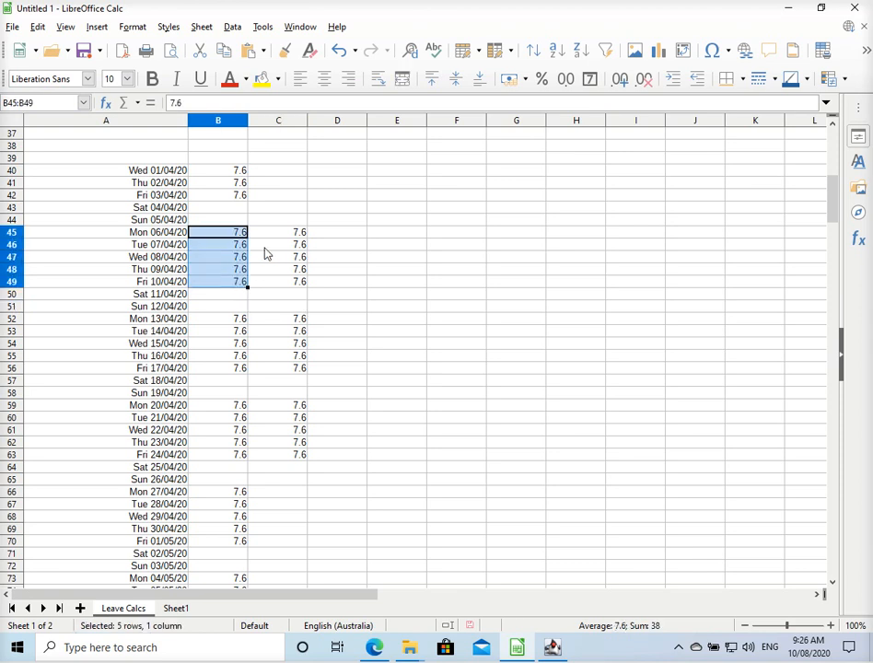
{"action": "left_click", "coordinate": [278, 221]}
{"action": "left_click", "coordinate": [278, 456], "text": "shift"}
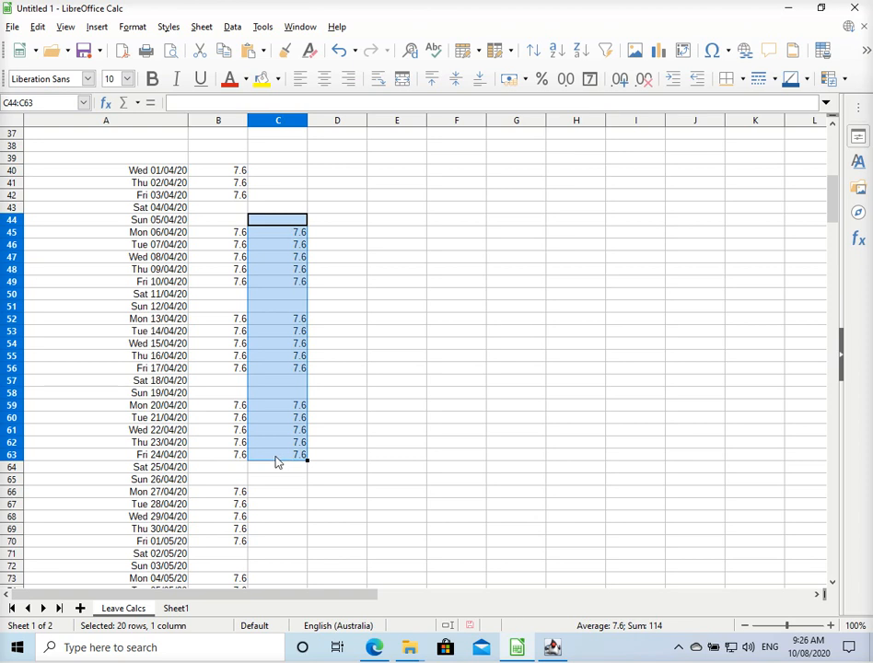
{"action": "key", "text": "Delete"}
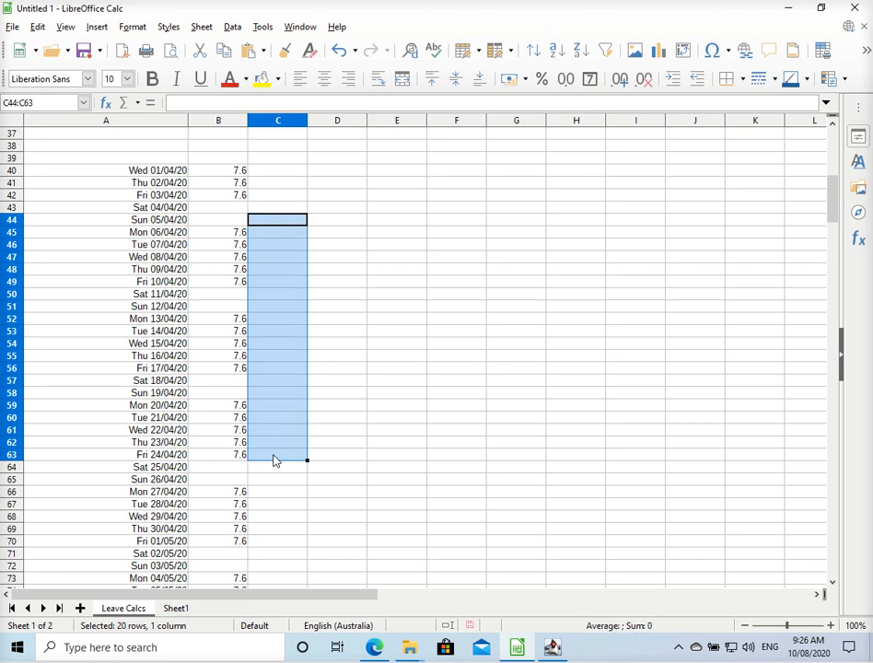
Look through the daily hours log into October 2020 and return to its first date in cell A40.
{"action": "left_click", "coordinate": [180, 380]}
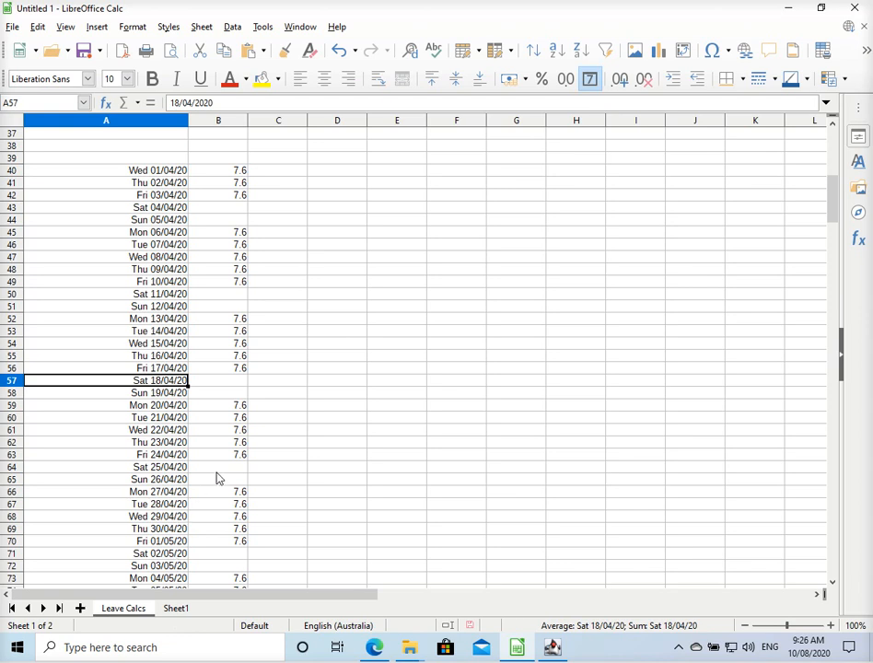
{"action": "scroll", "coordinate": [221, 476], "scroll_direction": "down", "scroll_amount": 2}
{"action": "scroll", "coordinate": [221, 476], "scroll_direction": "down", "scroll_amount": 20}
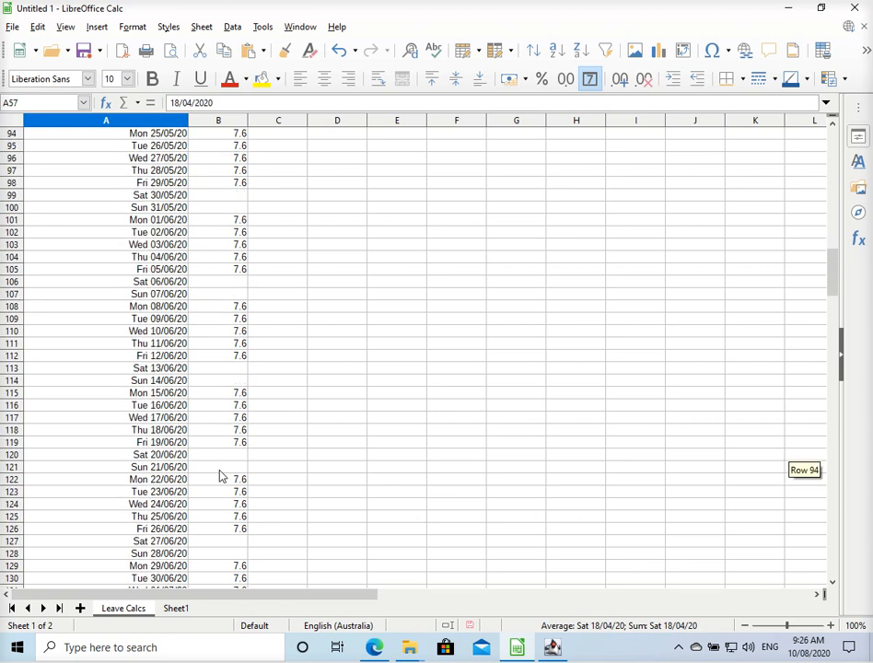
{"action": "scroll", "coordinate": [221, 476], "scroll_direction": "down", "scroll_amount": 20}
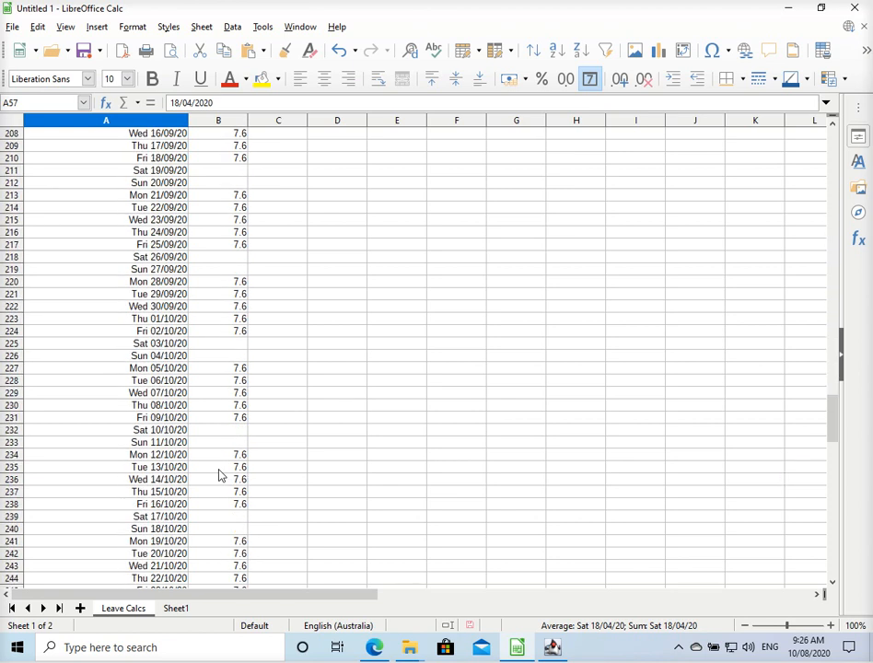
{"action": "left_click_drag", "start_coordinate": [834, 468], "coordinate": [818, 178]}
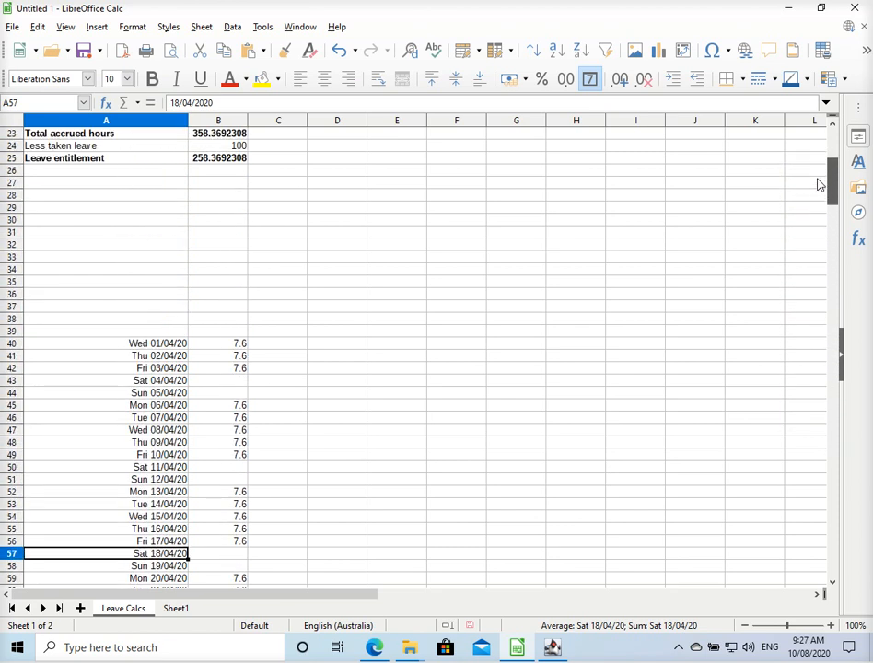
{"action": "left_click", "coordinate": [170, 346]}
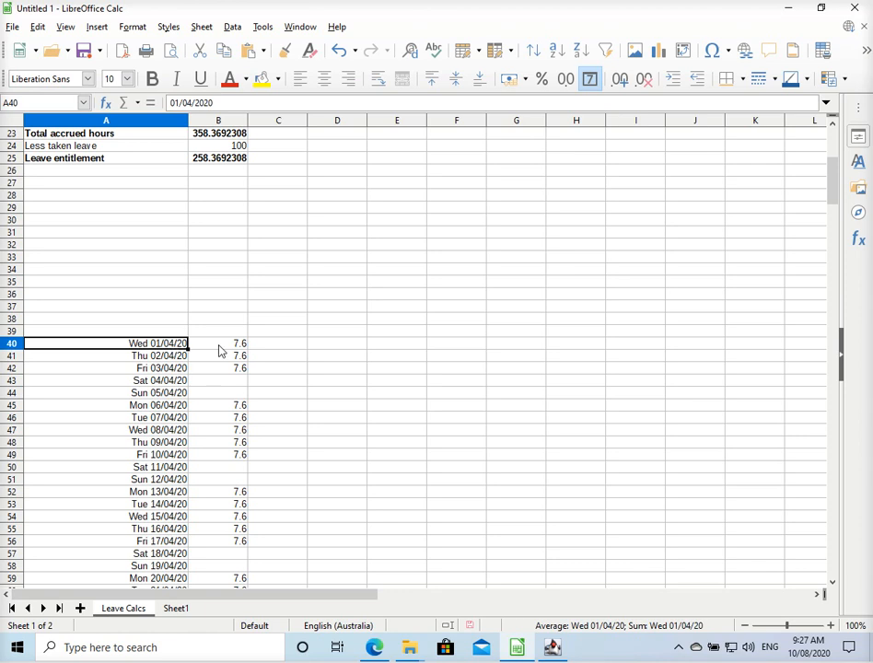
Examine the quick leave calculation at the start of the sheet, including the number of years of completed service in B12.
{"action": "scroll", "coordinate": [262, 324], "scroll_direction": "up", "scroll_amount": 7}
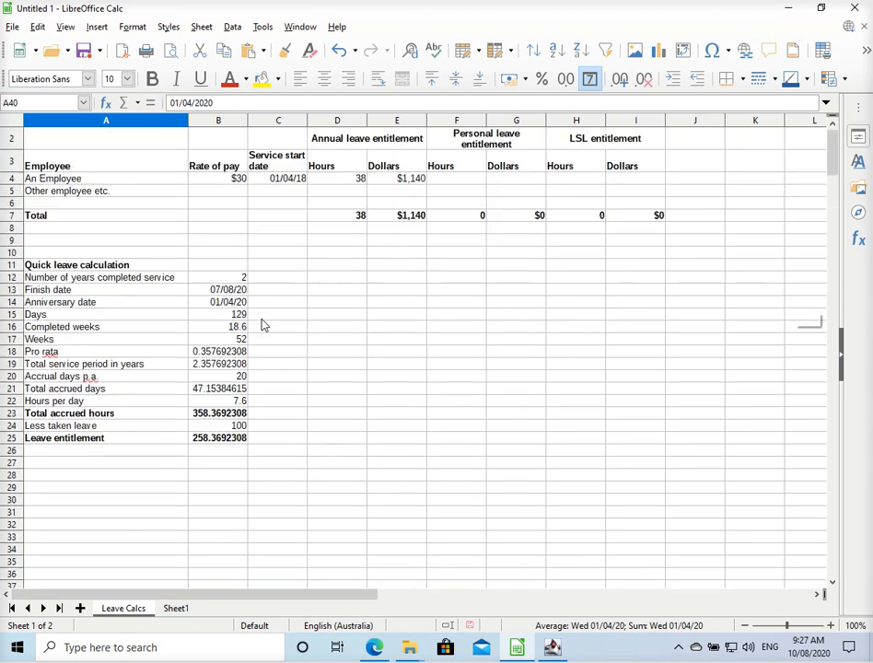
{"action": "scroll", "coordinate": [262, 326], "scroll_direction": "up", "scroll_amount": 1}
{"action": "left_click", "coordinate": [257, 364]}
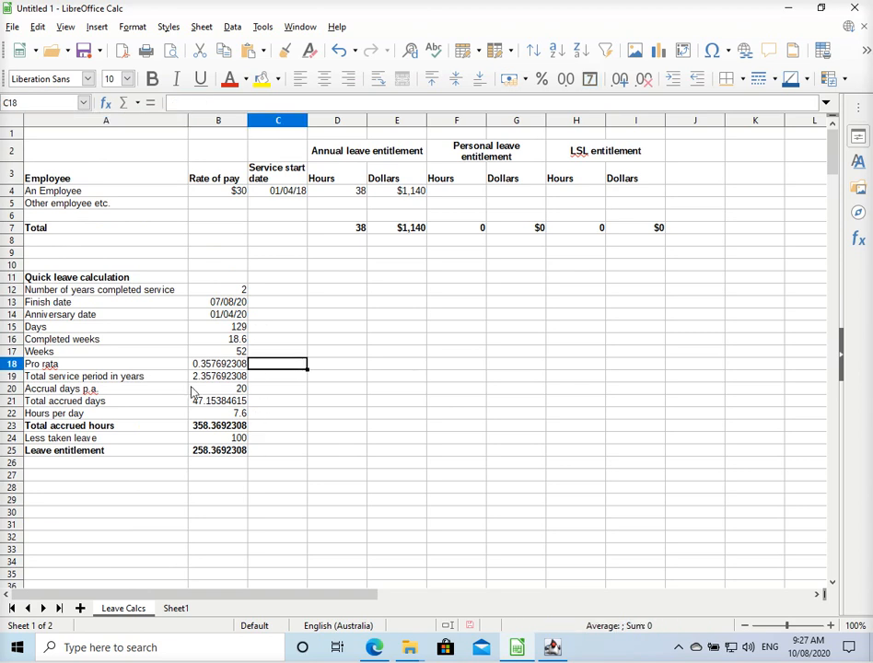
{"action": "left_click", "coordinate": [223, 292]}
{"action": "left_click_drag", "start_coordinate": [224, 292], "coordinate": [243, 288]}
{"action": "left_click", "coordinate": [285, 295]}
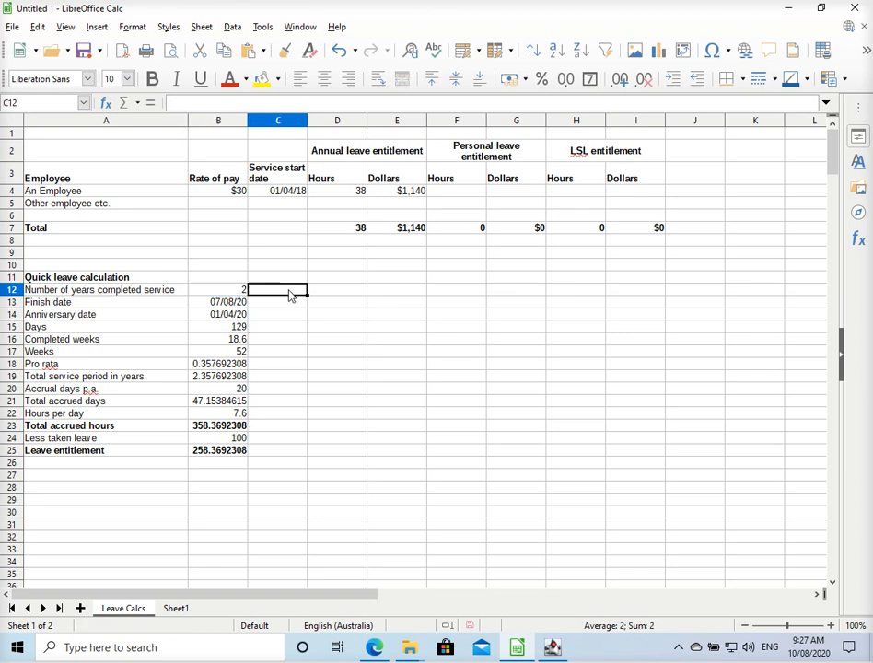